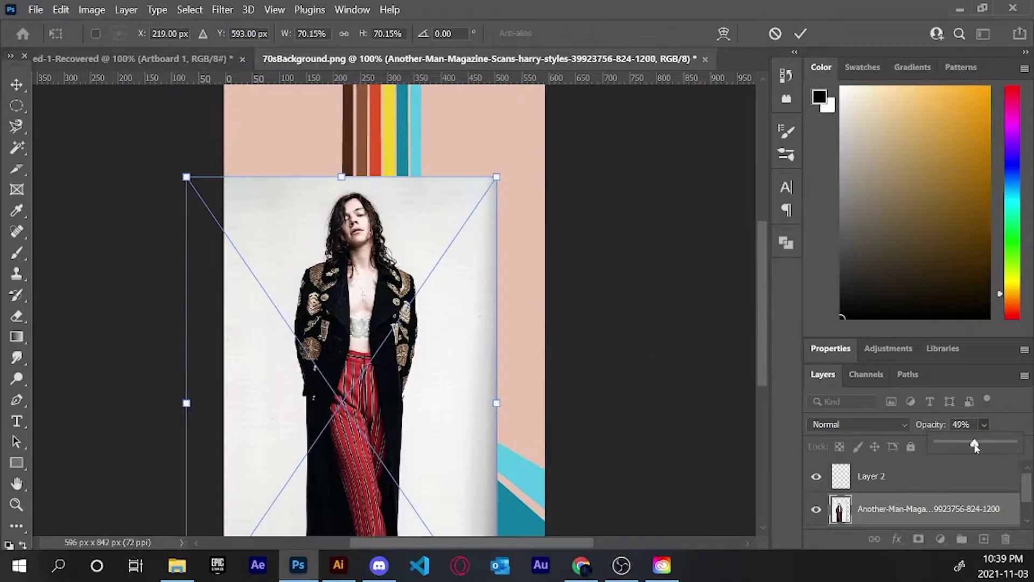
Scale the model photo to about 54%, flip it horizontally, and place it right of centre.
drag(348, 291, 374, 287)
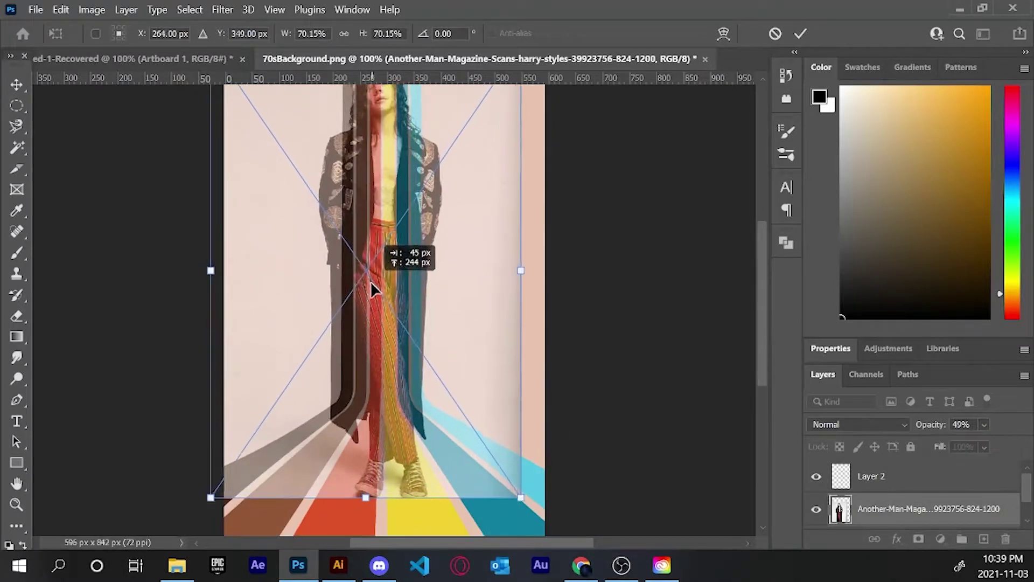
drag(522, 178, 461, 215)
mouse_move(371, 324)
mouse_down()
mouse_move(381, 434)
mouse_move(368, 446)
mouse_move(416, 416)
mouse_move(451, 419)
mouse_move(463, 405)
mouse_up()
right_click(462, 426)
click(497, 397)
key(Return)
key(Return)
Add a layer mask and paint the Magic Wand-selected background black at 100% opacity.
click(918, 539)
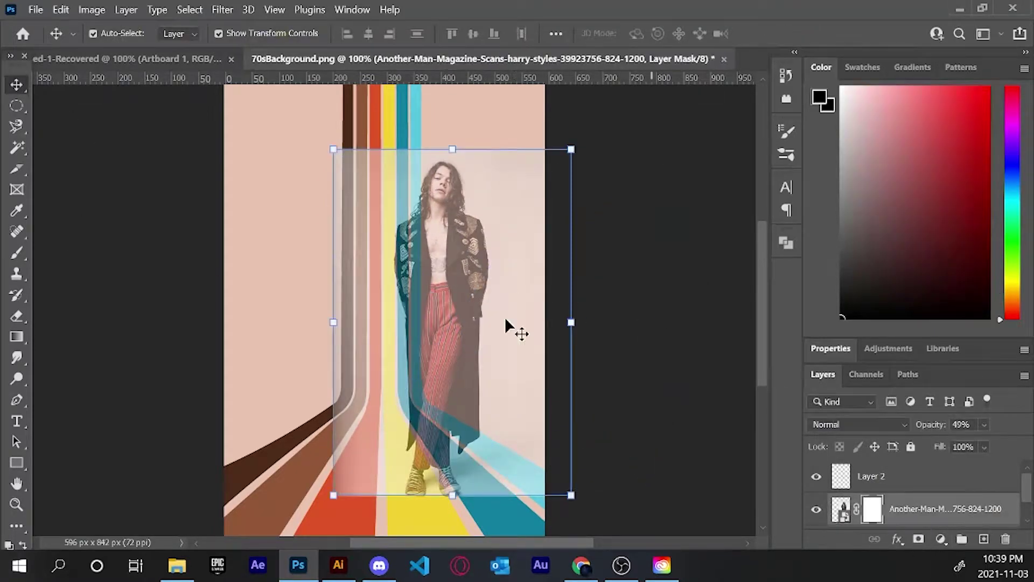
key(w)
click(512, 307)
key(b)
drag(462, 335, 536, 438)
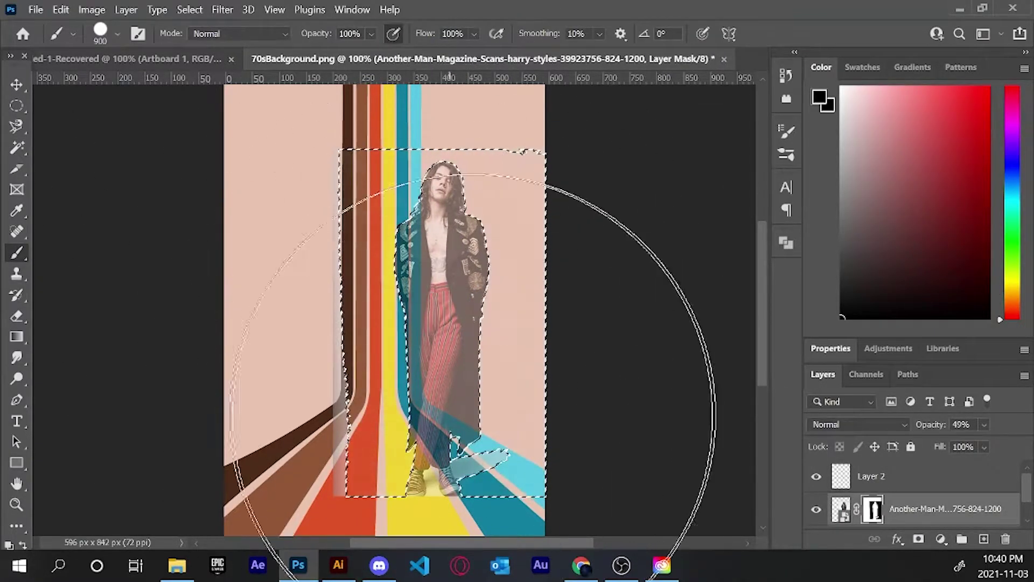
text(100)
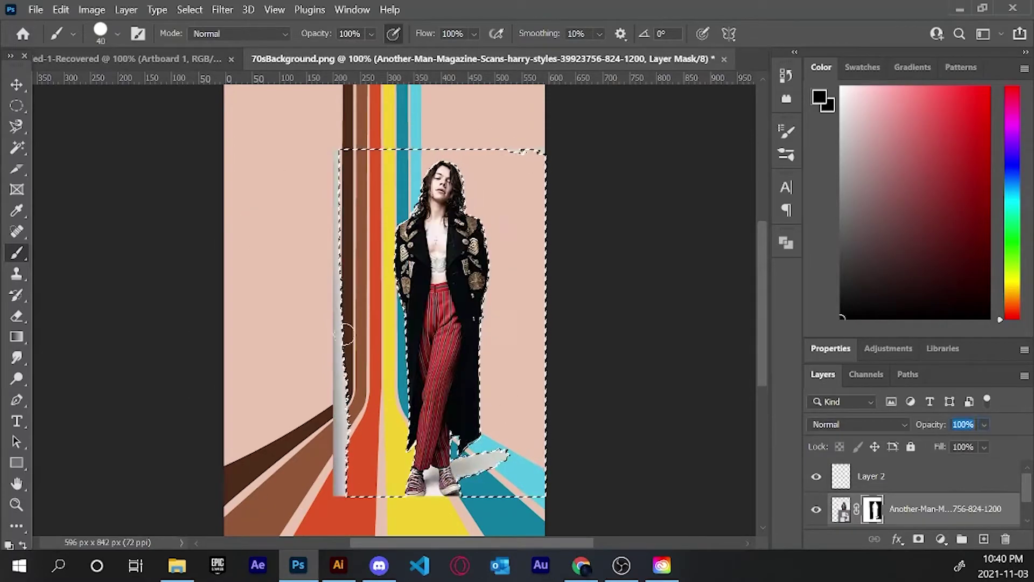
key(ctrl+d)
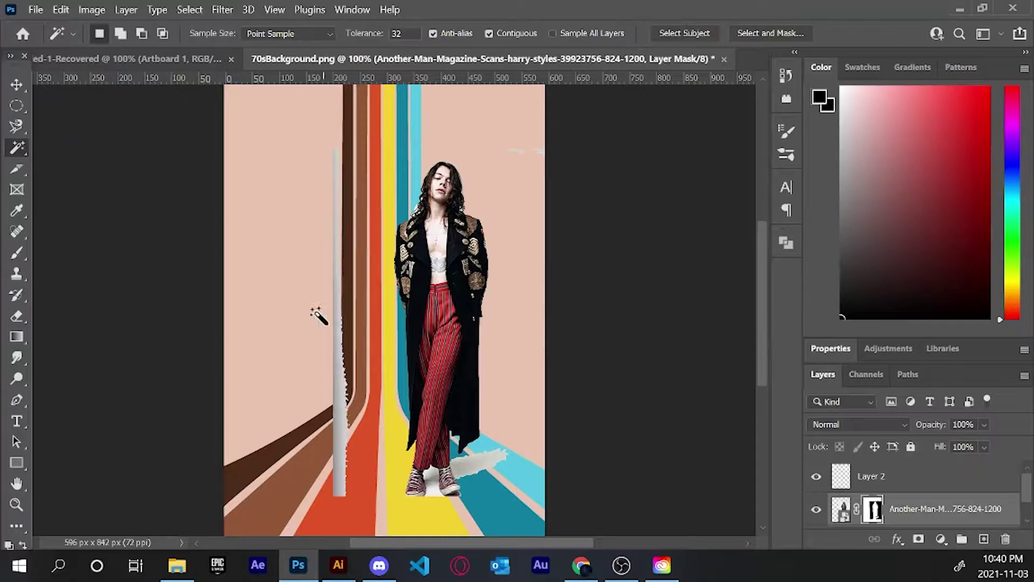
Mask out the grey sliver beside the stripes and stray scraps near the sneakers.
drag(337, 275, 334, 178)
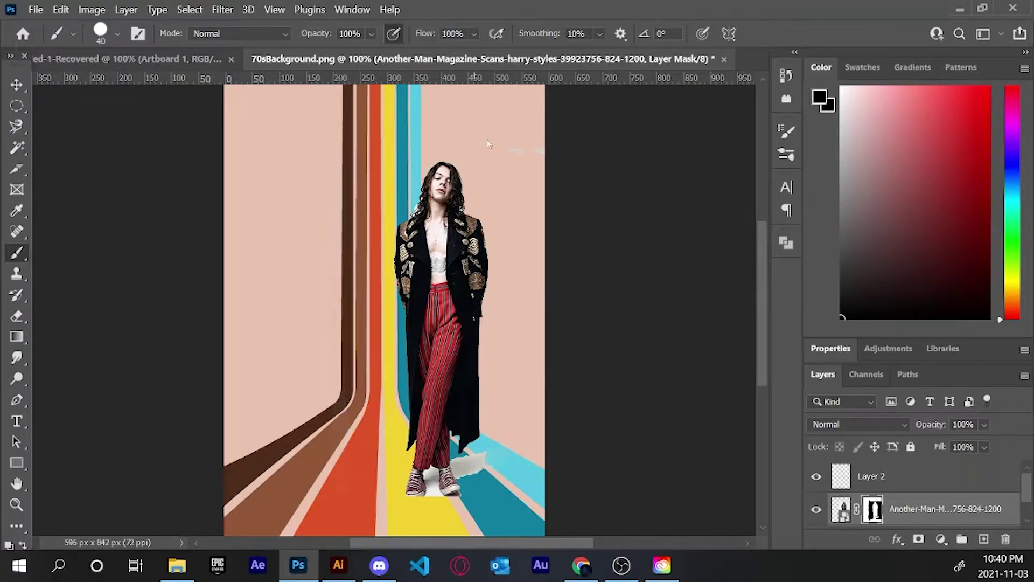
scroll(386, 511, up, 3)
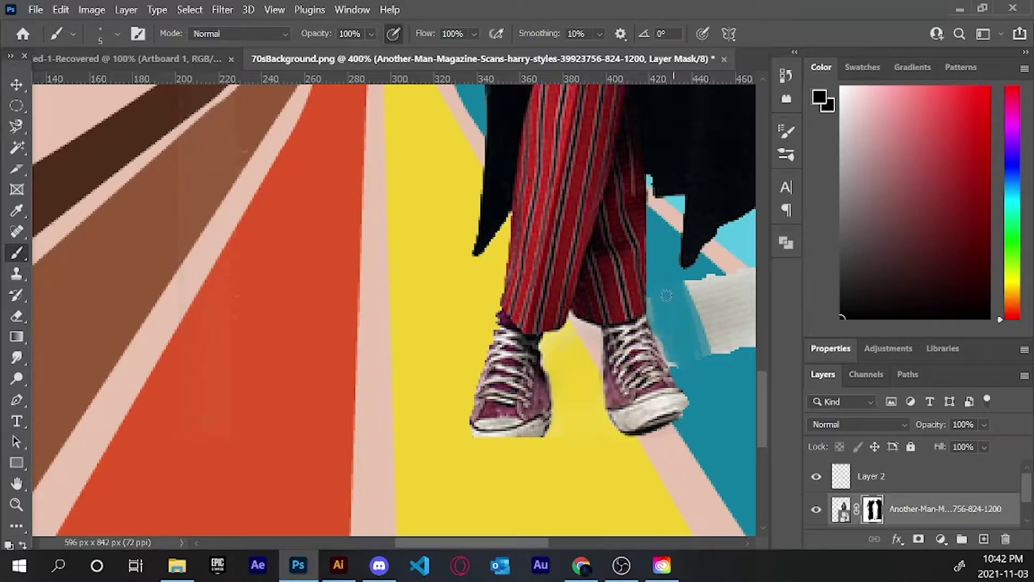
scroll(710, 226, right, 5)
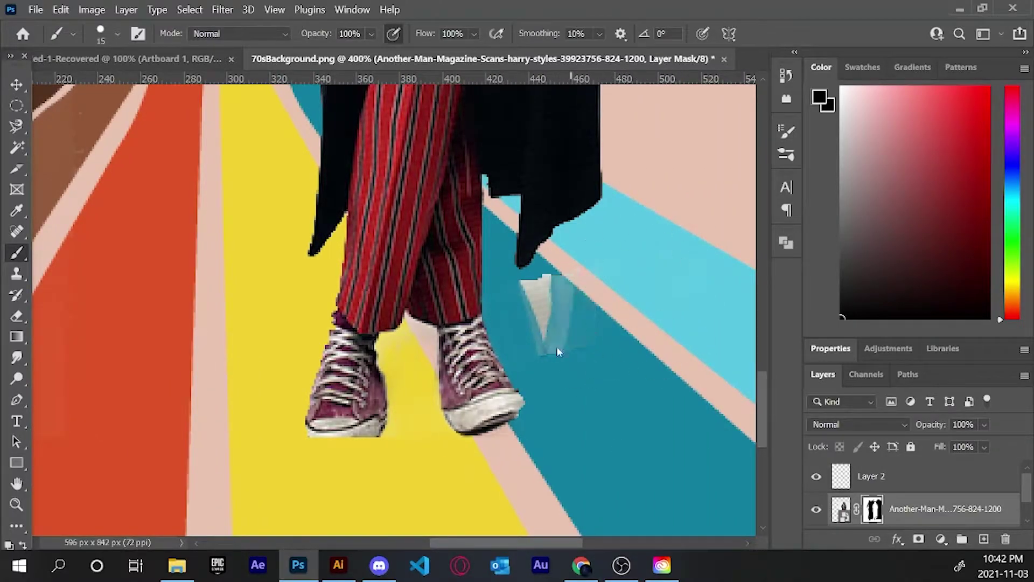
scroll(581, 339, up, 5)
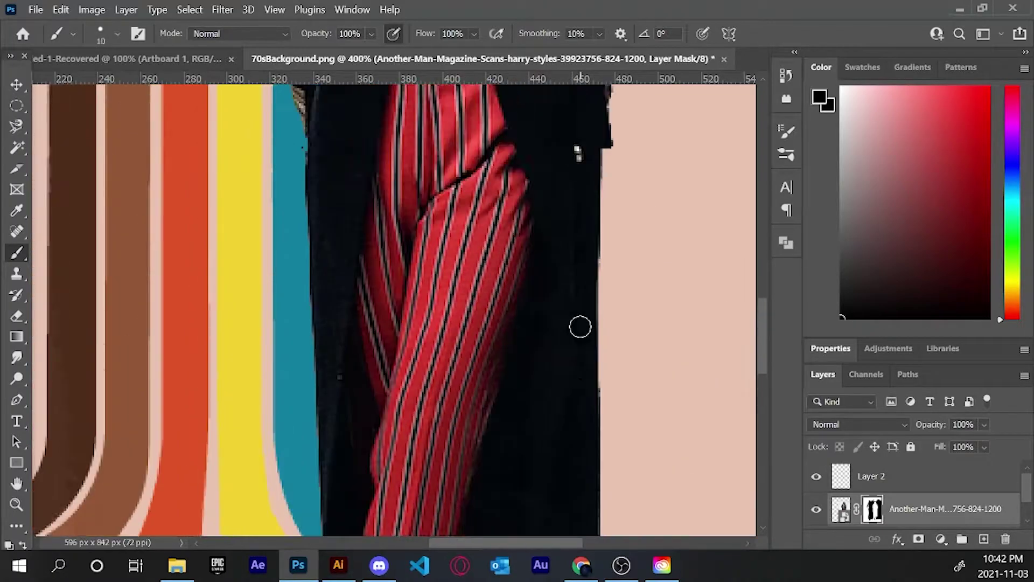
scroll(580, 326, up, 5)
scroll(591, 337, up, 3)
double_click(873, 517)
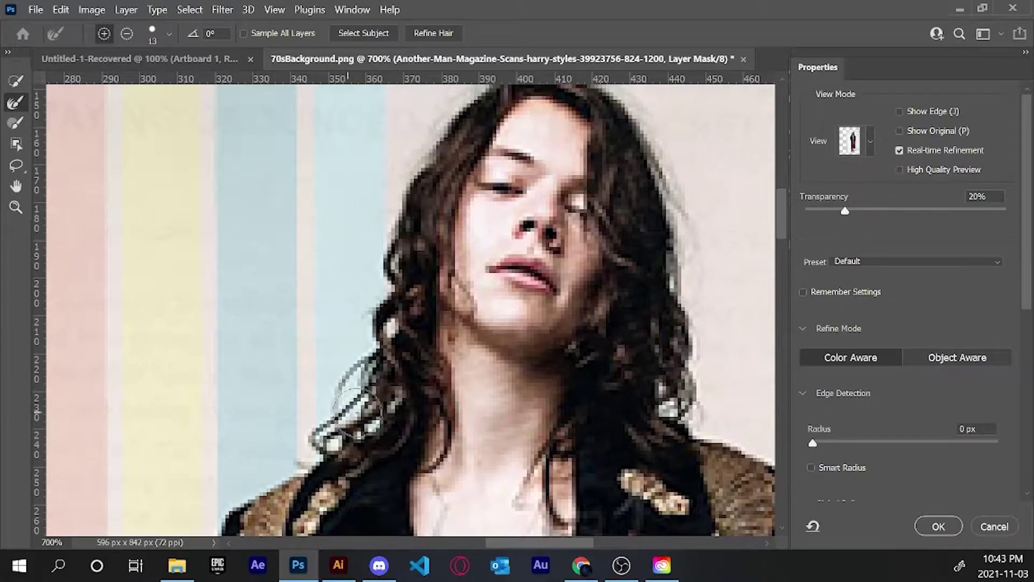
scroll(780, 212, up, 3)
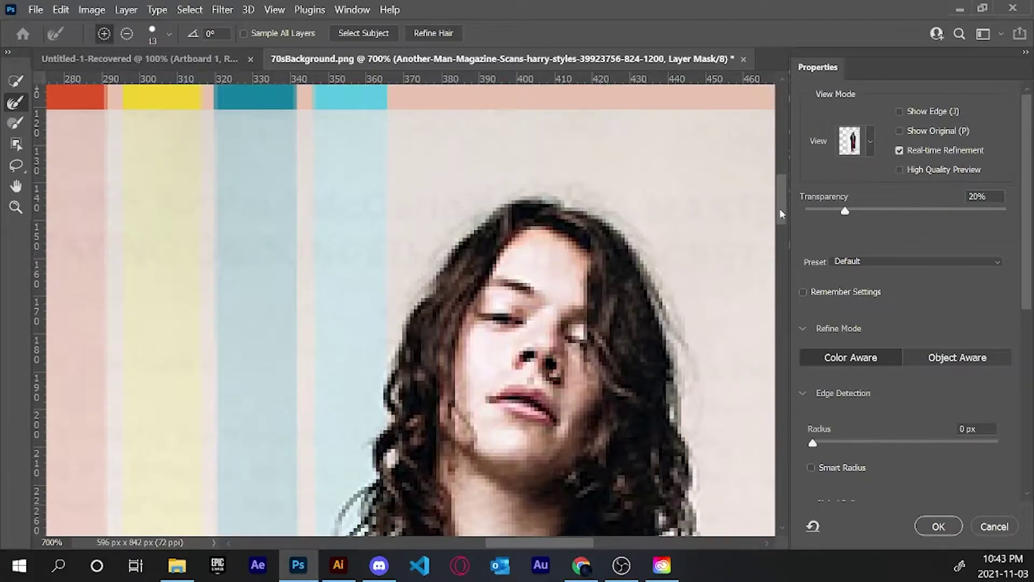
scroll(372, 287, down, 3)
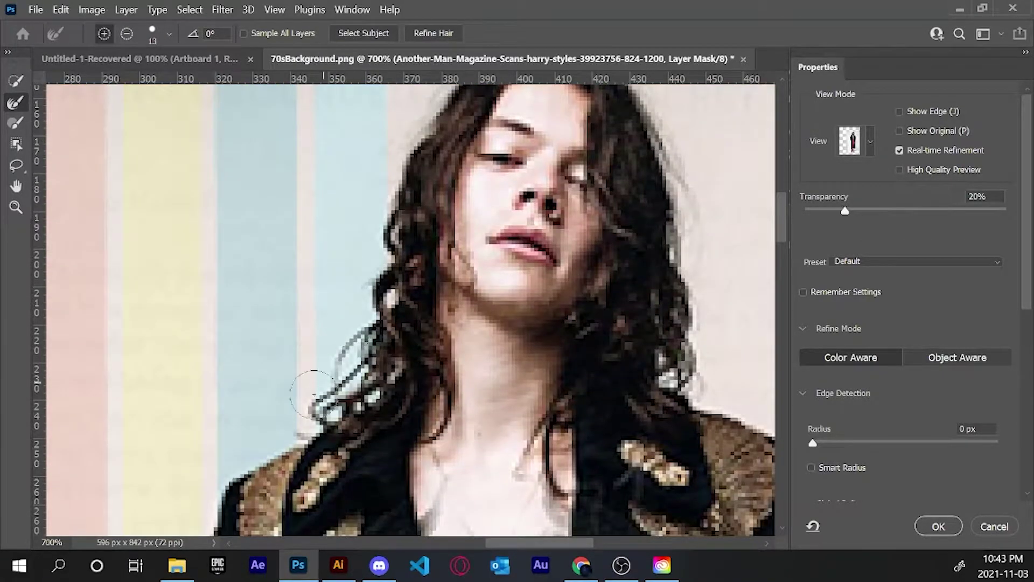
click(926, 523)
scroll(624, 273, down, 5)
scroll(606, 439, up, 1)
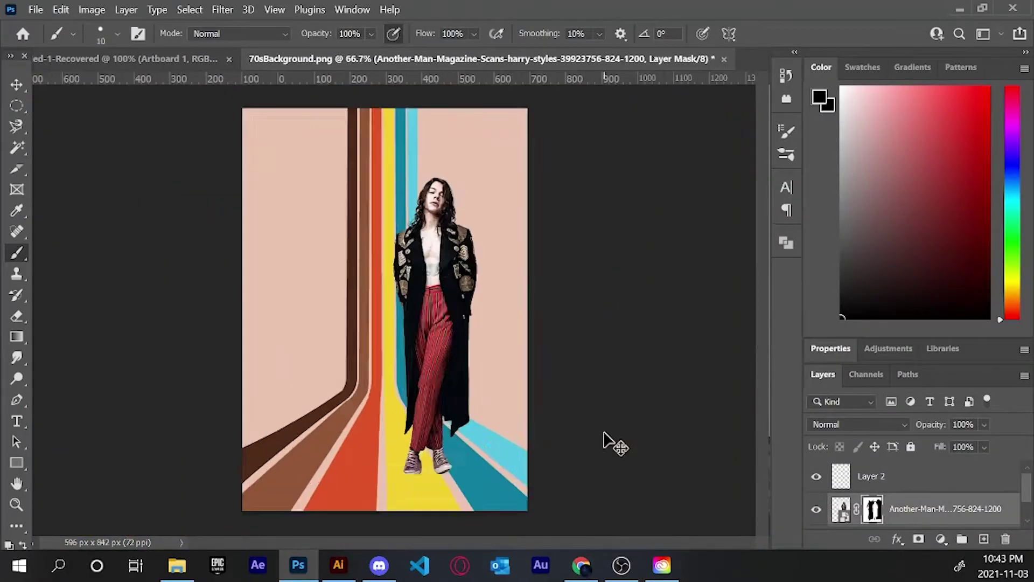
scroll(684, 370, up, 5)
Add a new empty layer above the model photo in the 70sBackground poster.
scroll(683, 370, up, 1)
right_click(840, 509)
click(830, 510)
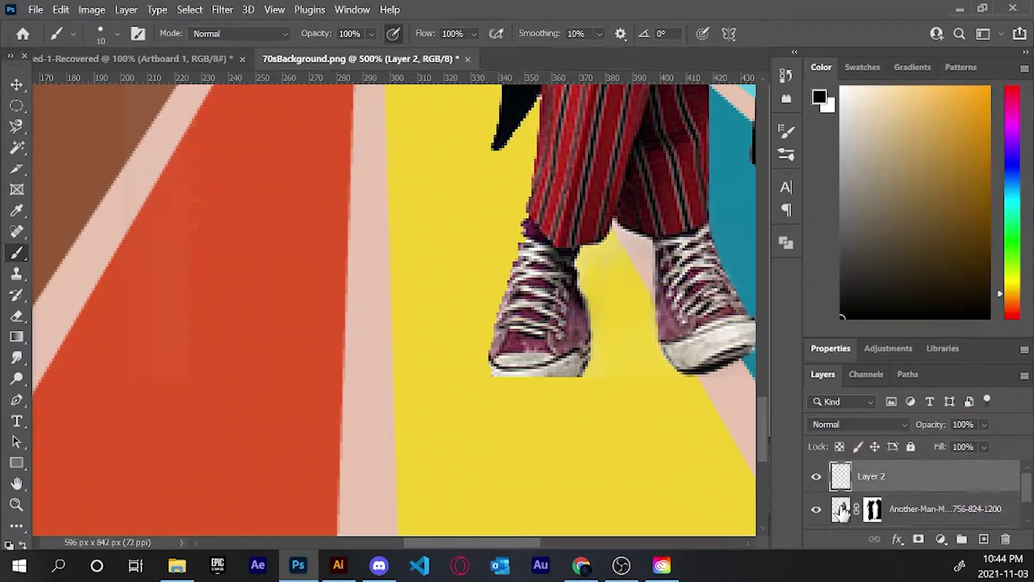
double_click(840, 509)
key(Return)
click(356, 58)
right_click(840, 509)
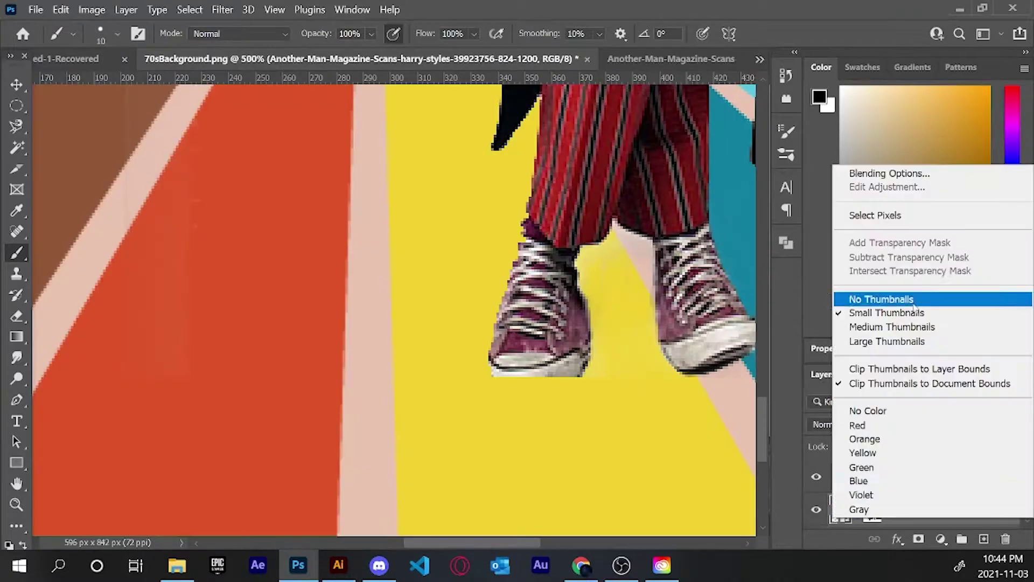
click(984, 538)
Set up Clone Stamp with a 42 px brush sampling All Layers to rebuild the shoe sole.
click(18, 274)
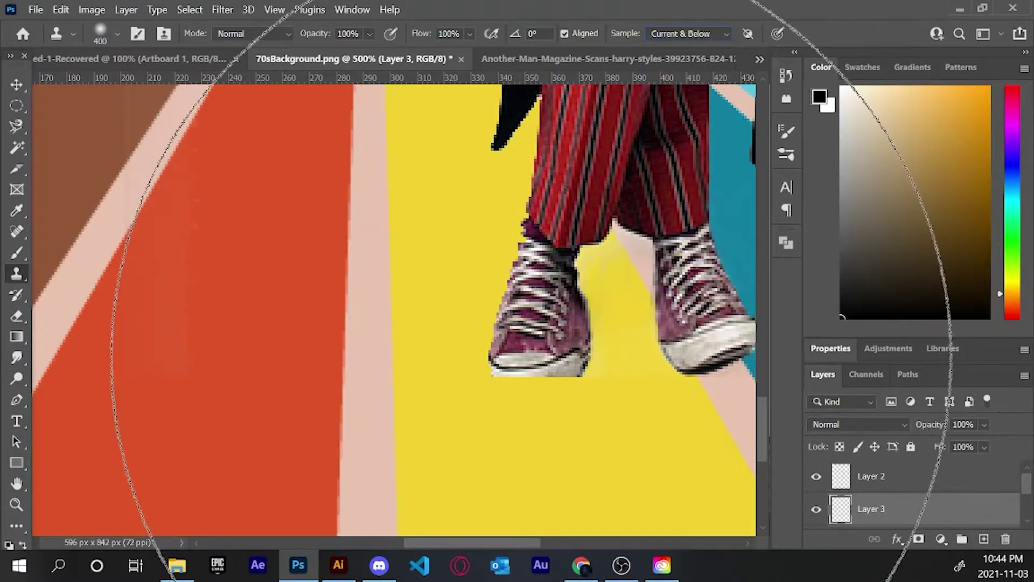
click(117, 33)
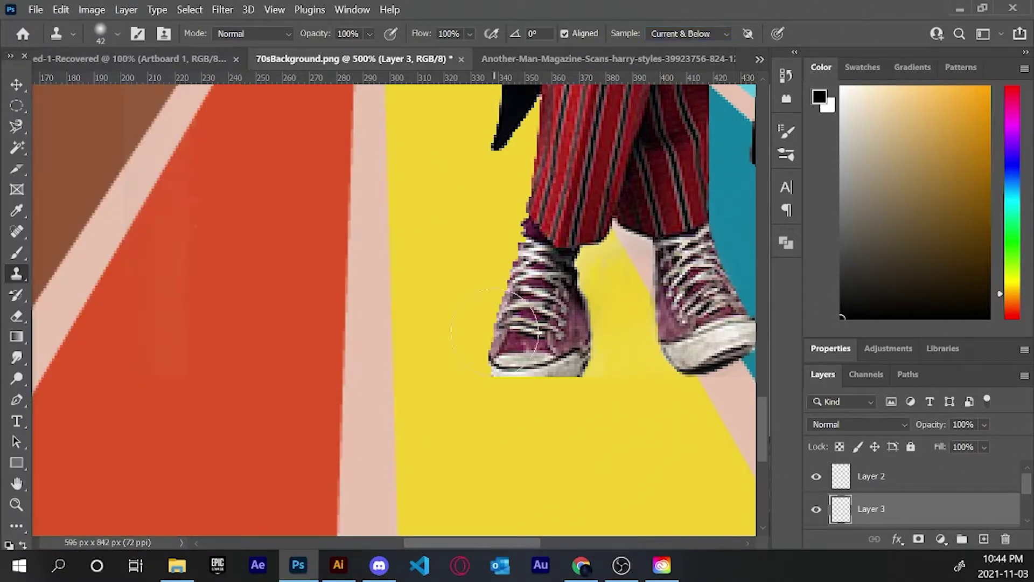
scroll(915, 490, down, 1)
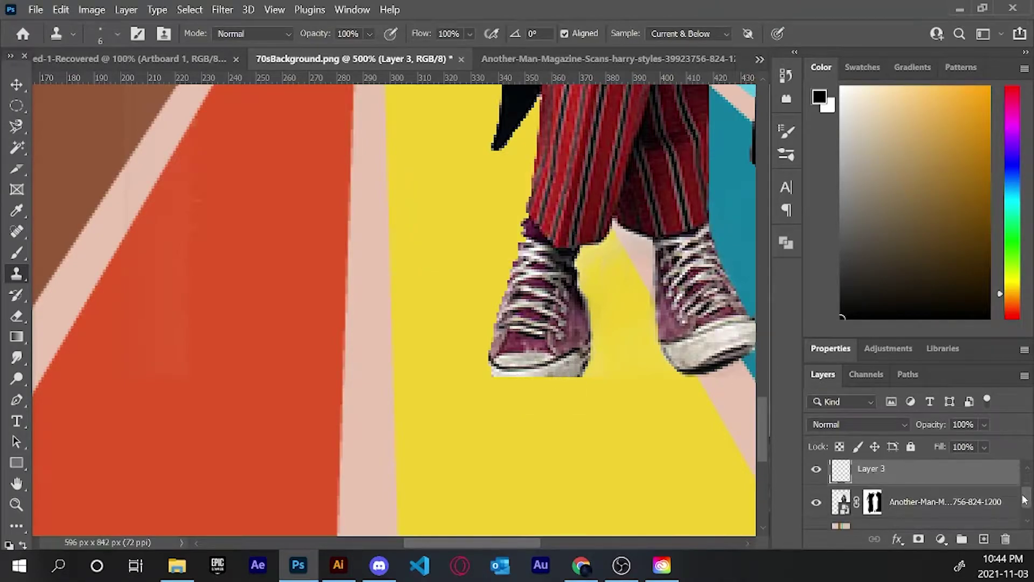
click(688, 33)
click(668, 67)
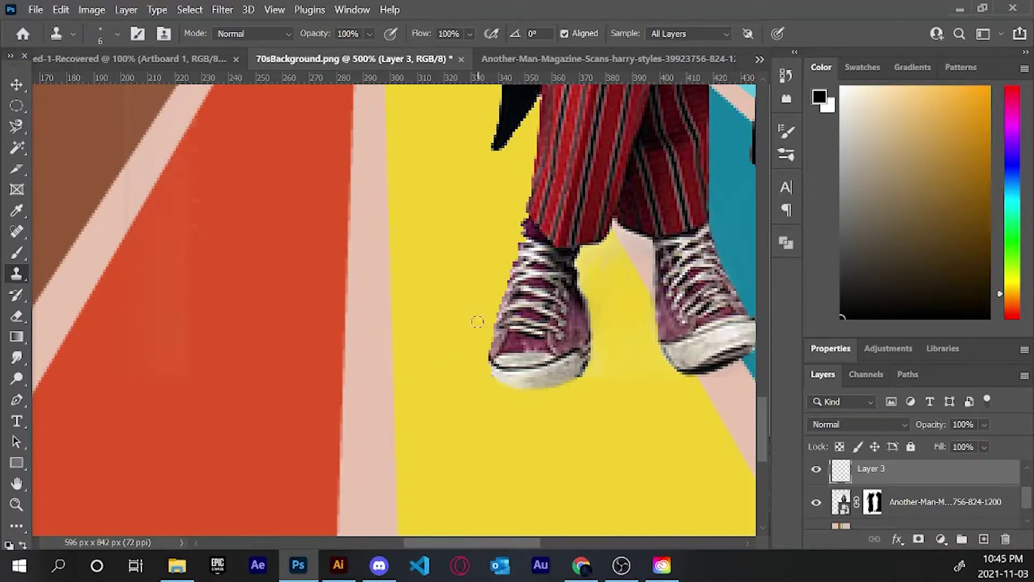
Brush on the model's layer mask to tidy the edges along the coat.
click(873, 502)
key(b)
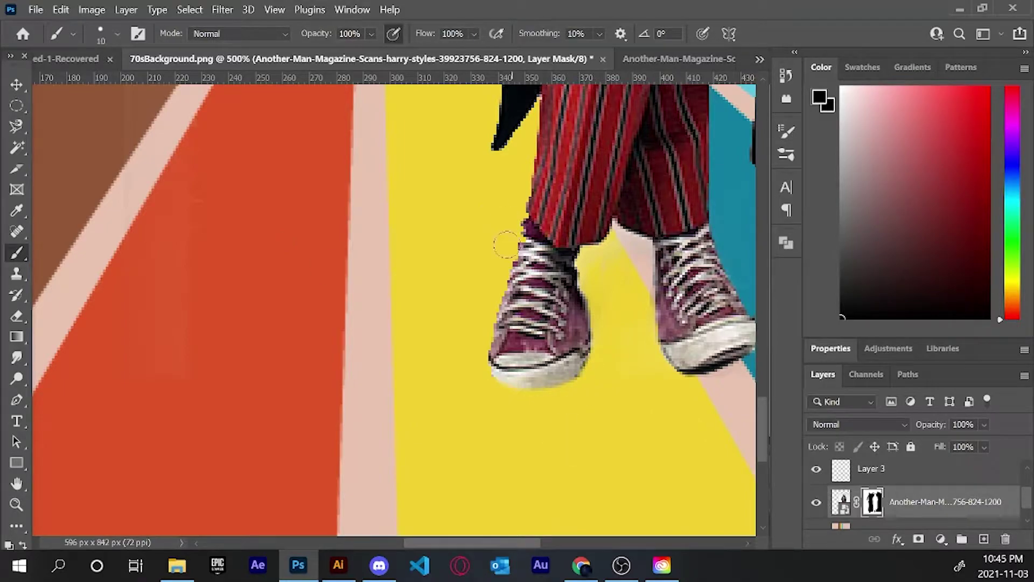
scroll(532, 337, up, 3)
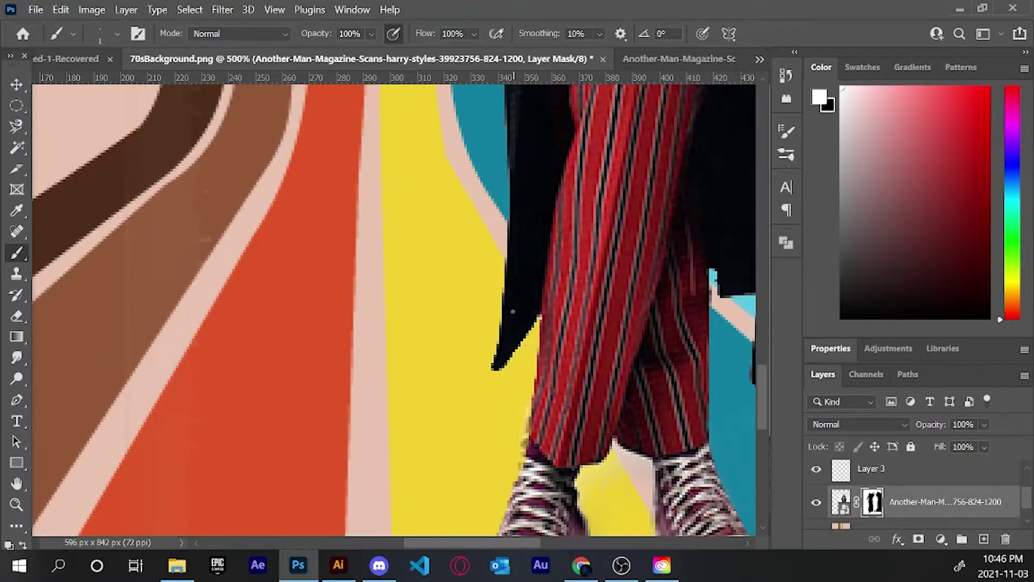
scroll(538, 323, up, 3)
scroll(714, 458, up, 3)
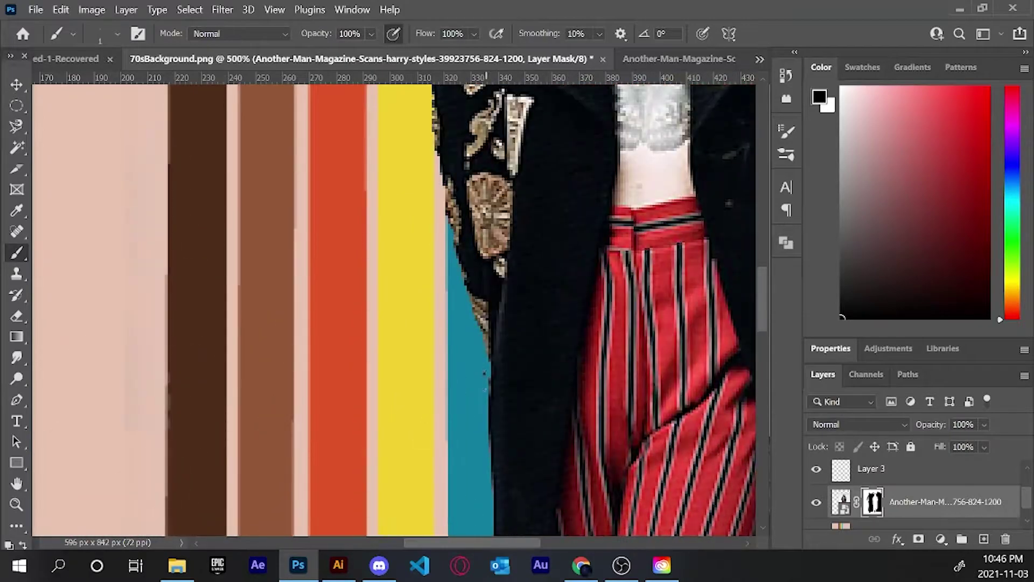
scroll(479, 370, up, 3)
scroll(284, 454, down, 3)
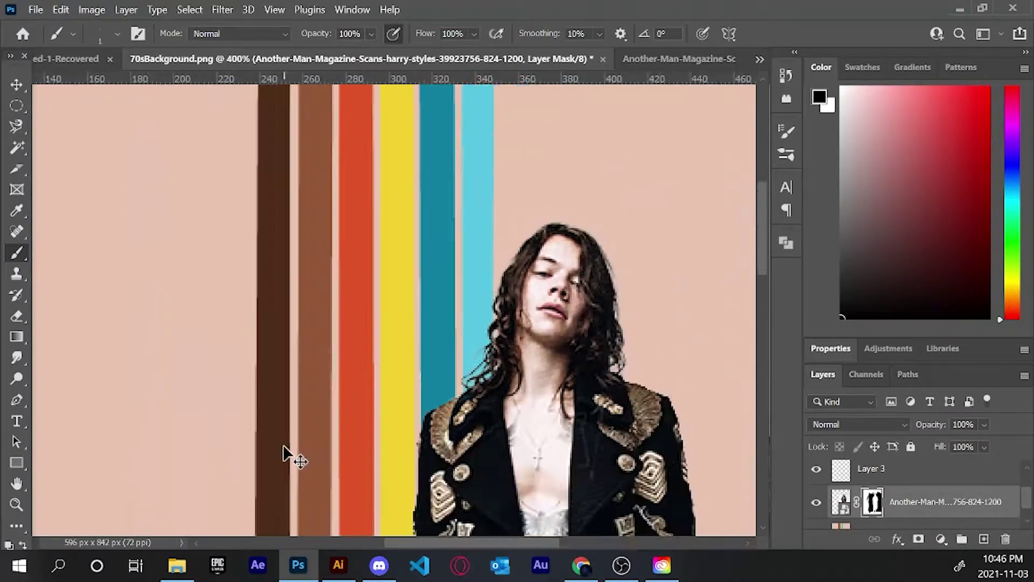
scroll(284, 455, down, 5)
Add a Hue/Saturation adjustment (hue +44, saturation -13) clipped to the model photo.
key(v)
click(888, 348)
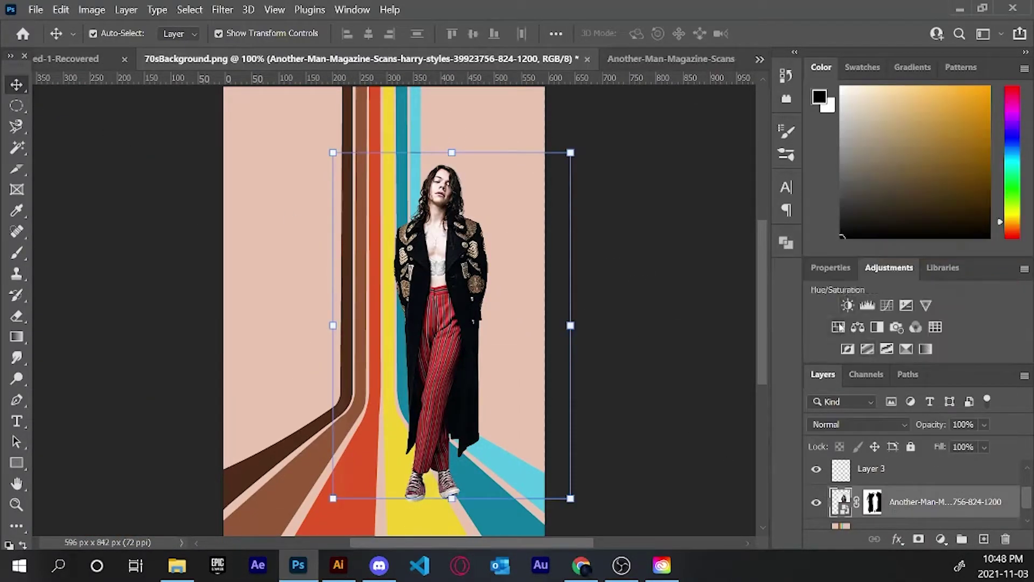
click(819, 378)
mouse_move(912, 437)
mouse_down()
mouse_move(818, 439)
mouse_move(954, 438)
mouse_up()
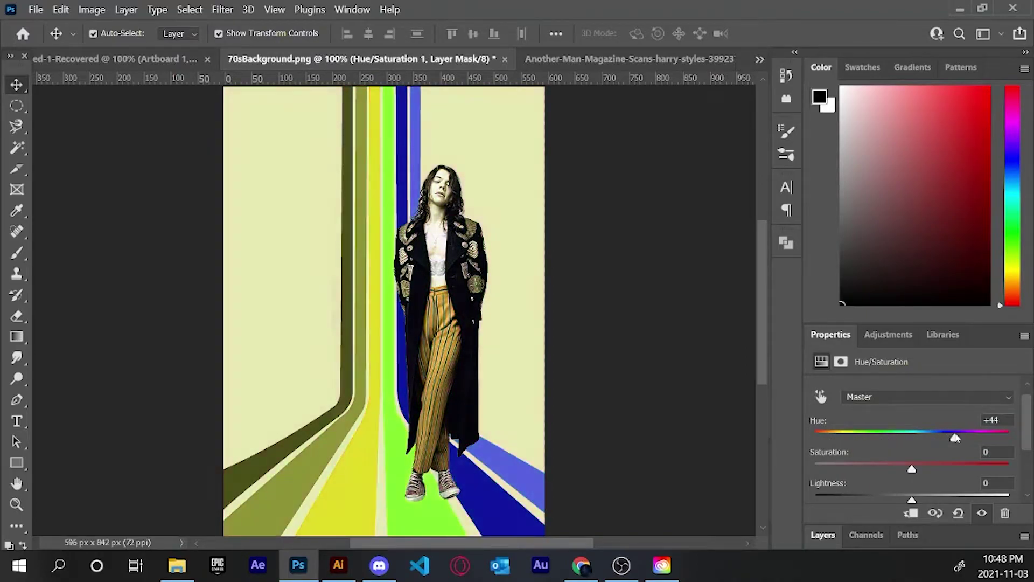
mouse_move(911, 469)
mouse_down()
mouse_move(899, 470)
mouse_move(916, 474)
mouse_up()
scroll(900, 475, down, 1)
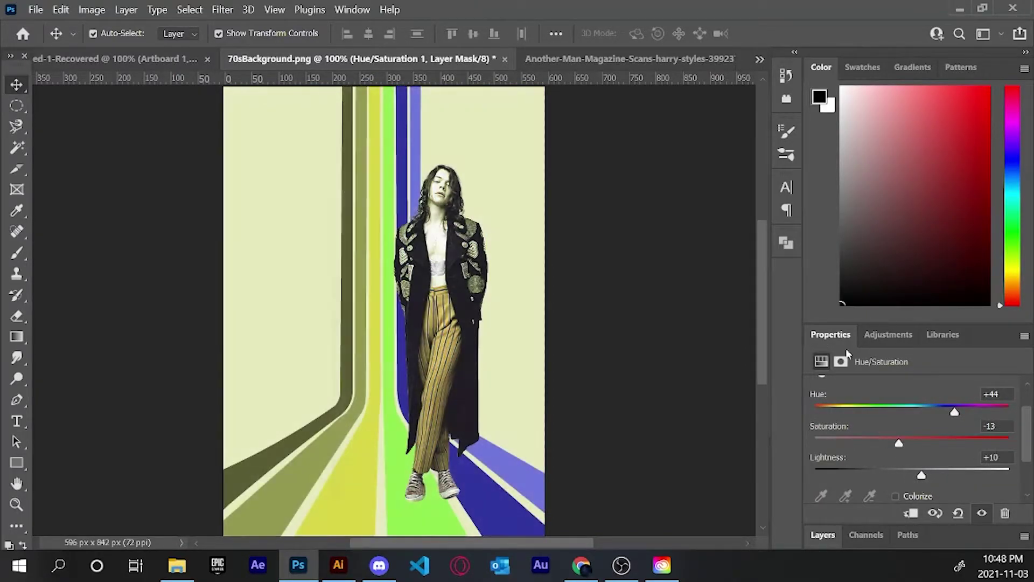
click(823, 535)
key(ctrl+alt+g)
Place the Hue/Saturation adjustment beneath the model photo in the layer stack.
click(700, 318)
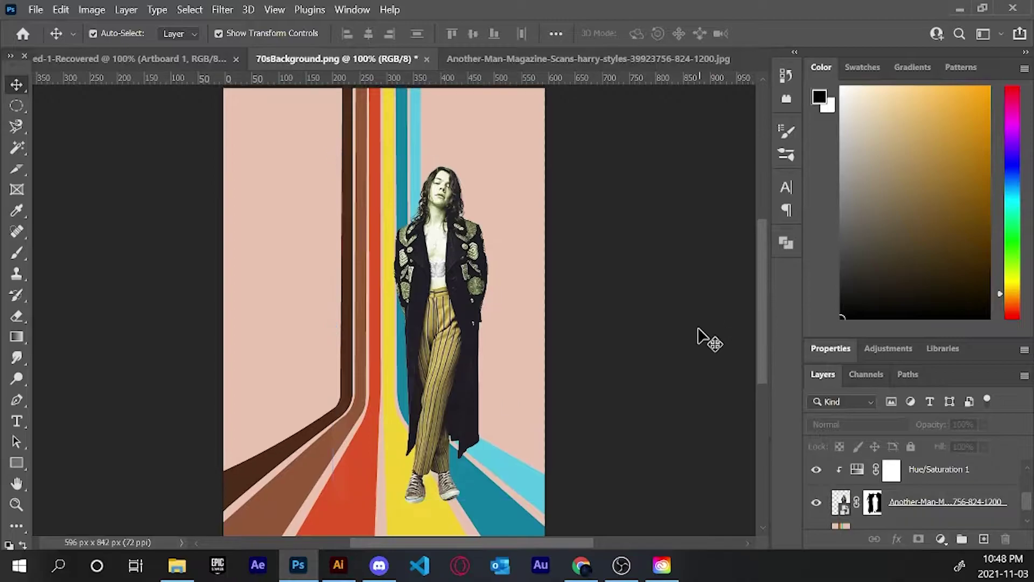
scroll(699, 339, down, 1)
drag(435, 330, 455, 302)
key(ctrl+z)
drag(916, 468, 901, 501)
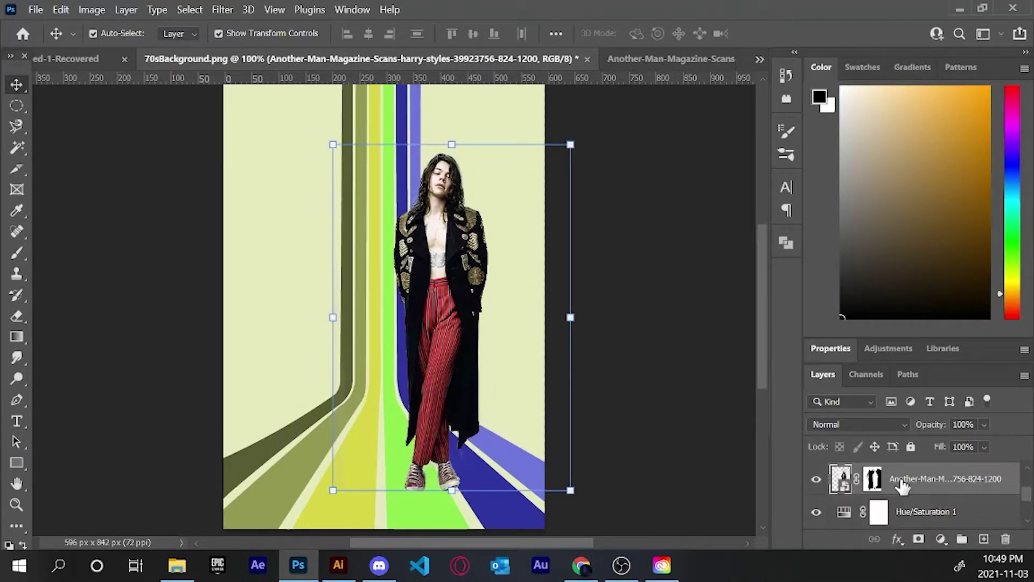
Add Brightness/Contrast and Hue/Saturation layers with saturation and lightness at -100 for a solid black copy.
click(888, 335)
click(822, 361)
drag(913, 434, 815, 443)
click(889, 335)
click(848, 418)
drag(912, 474, 815, 474)
Reorder the layers so the stripes and colour model reappear over the black copy.
click(822, 535)
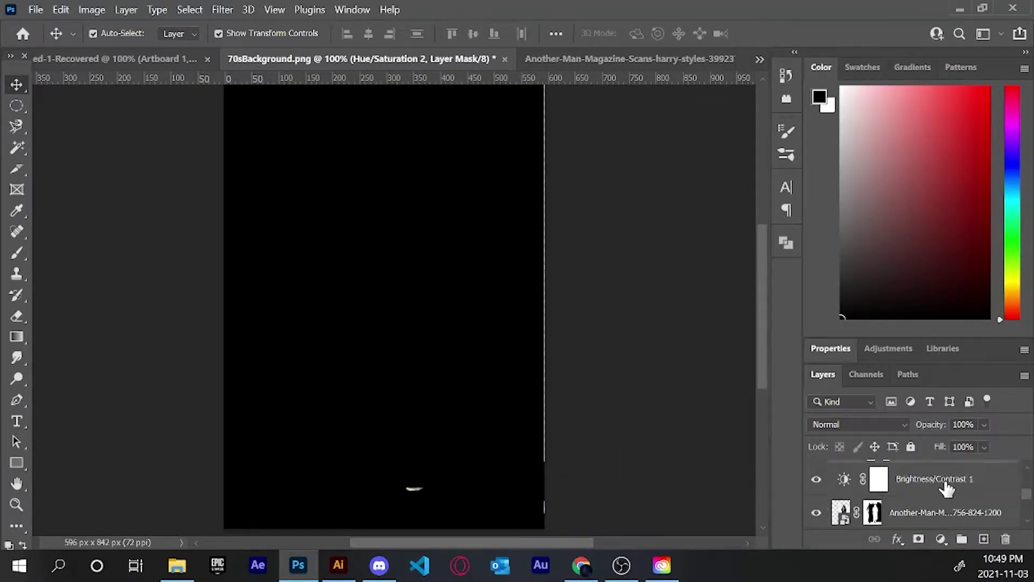
drag(939, 489, 940, 474)
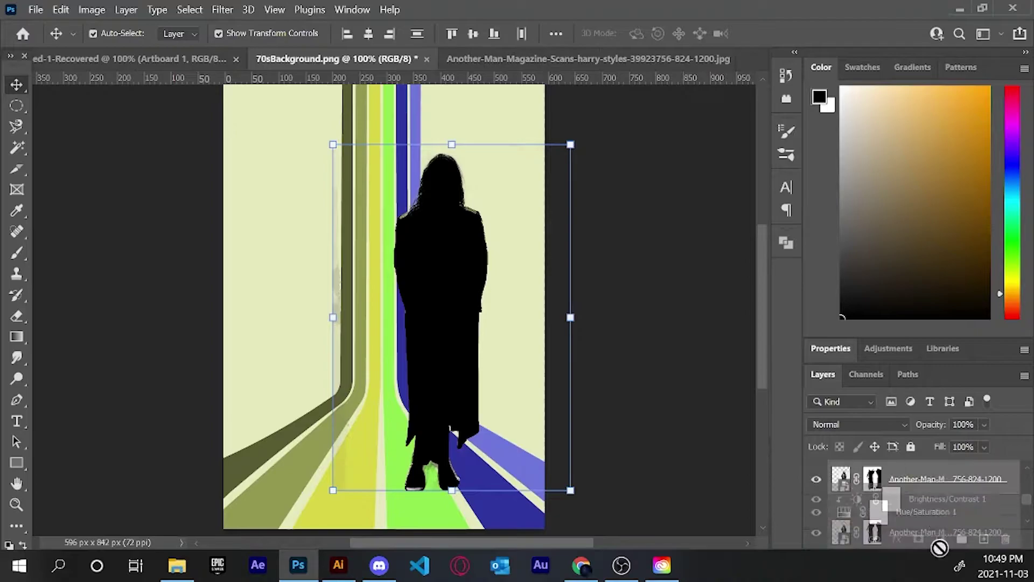
scroll(940, 509, down, 2)
scroll(941, 509, up, 2)
Enlarge the black silhouette to about 104% and line it up behind the model.
key(Right)
key(Right)
key(Right)
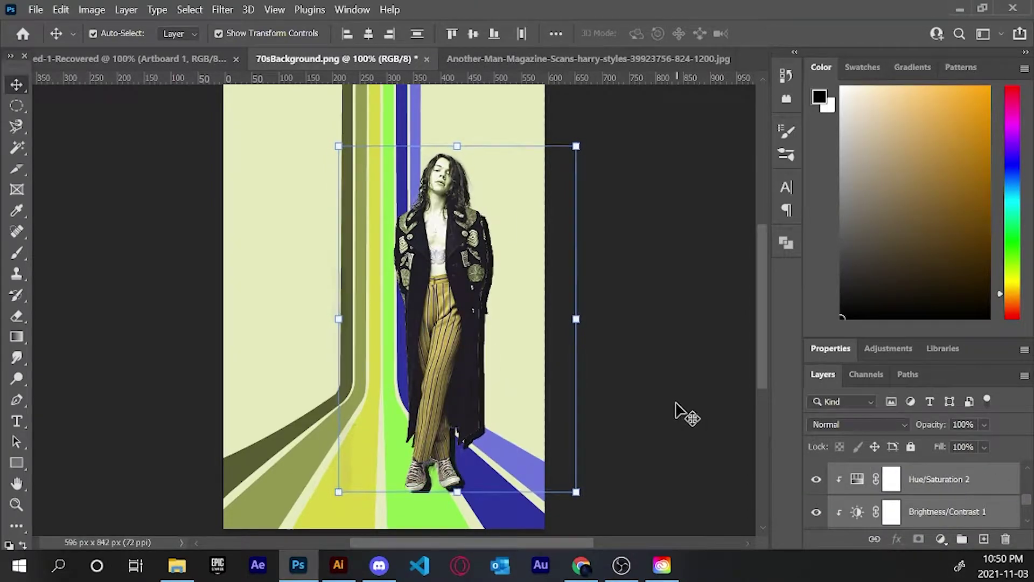
drag(574, 487, 576, 492)
drag(484, 439, 482, 440)
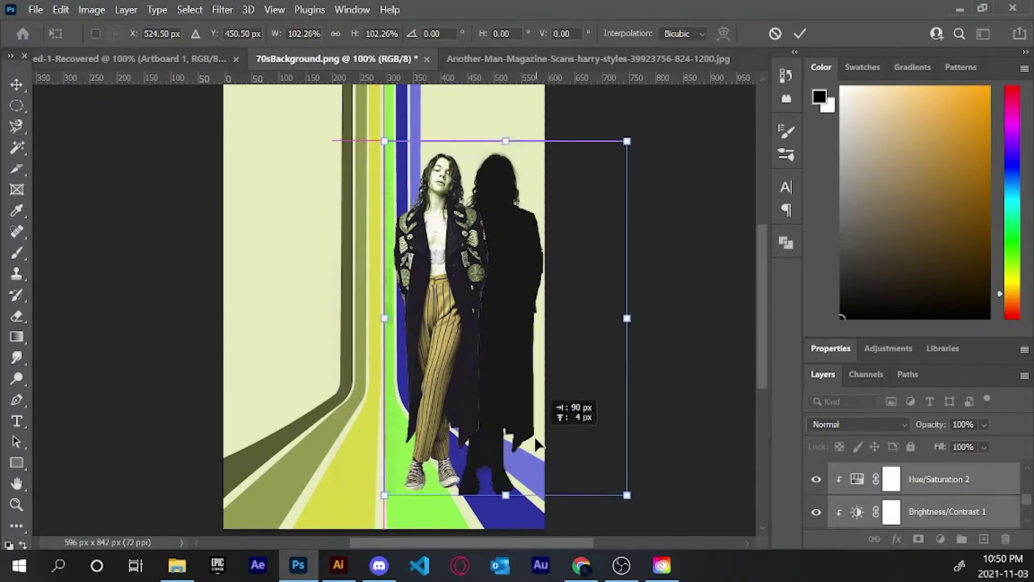
drag(575, 490, 576, 494)
drag(474, 487, 478, 489)
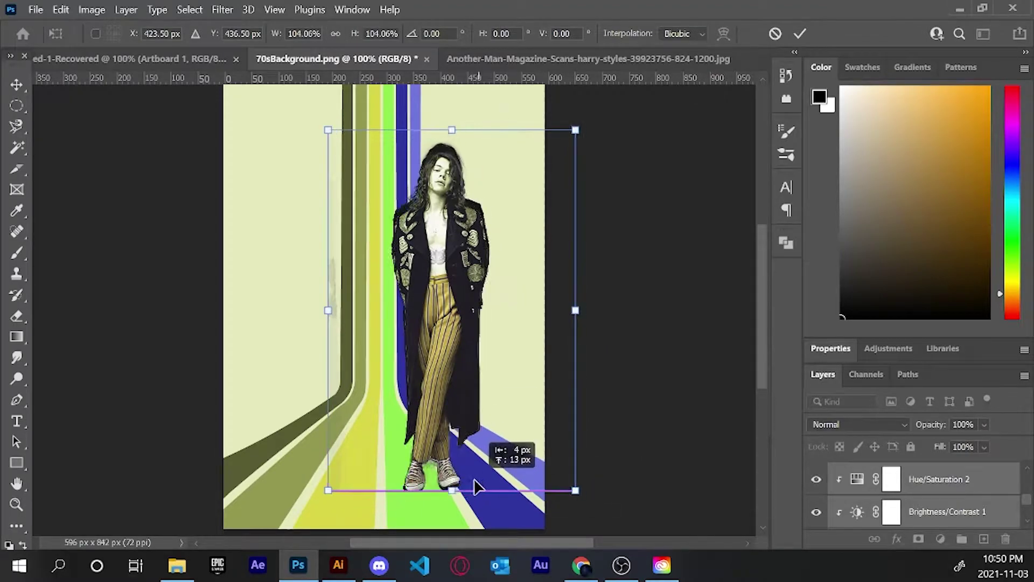
key(Return)
drag(442, 345, 464, 343)
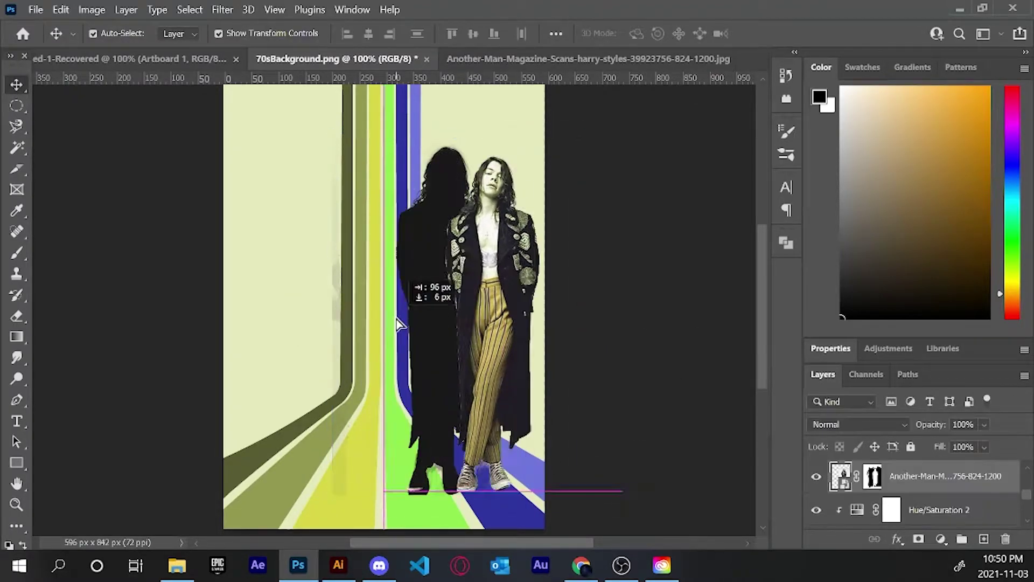
Paint on the model layer's mask to clean up its edges.
click(873, 476)
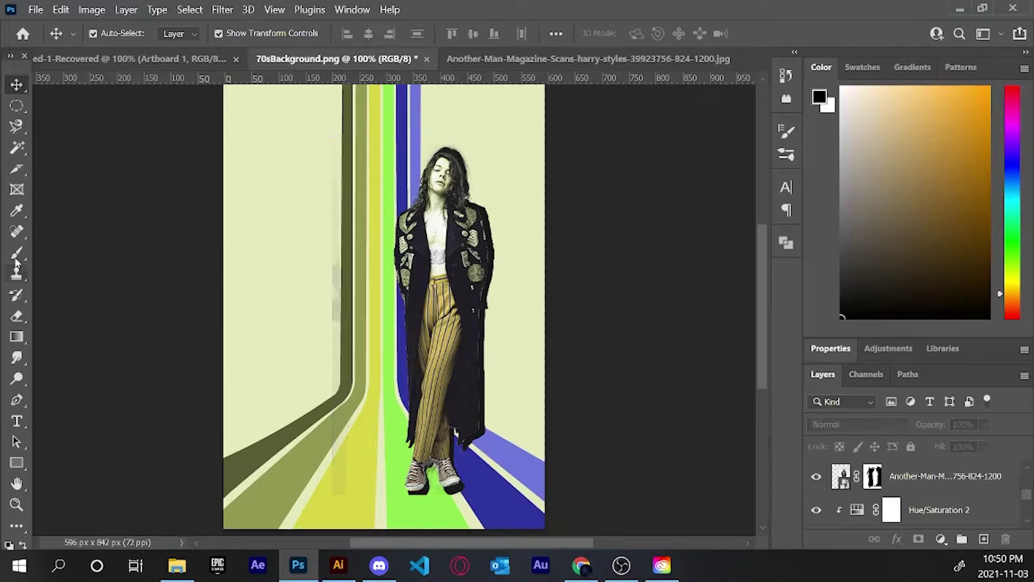
key(b)
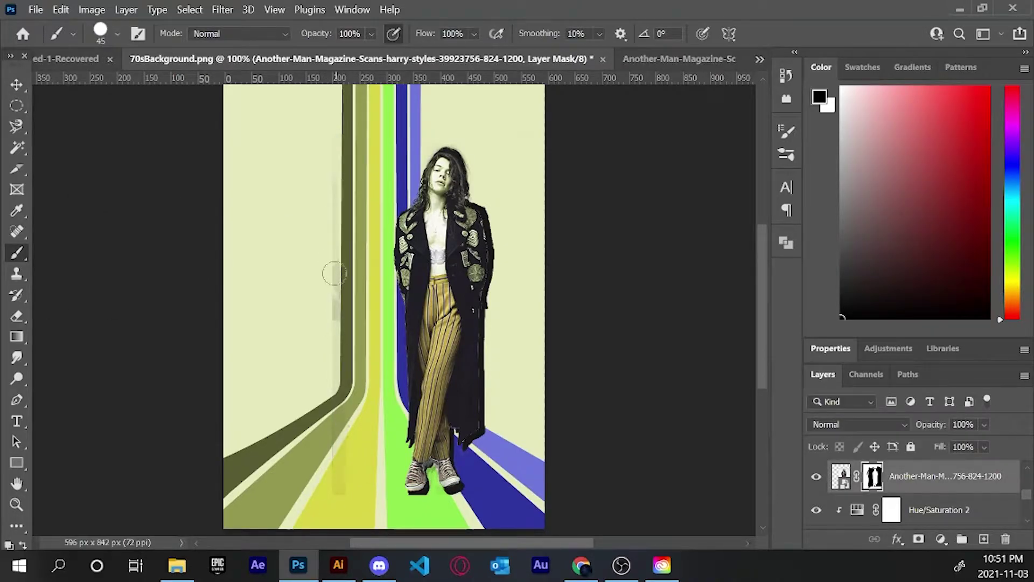
scroll(915, 490, up, 1)
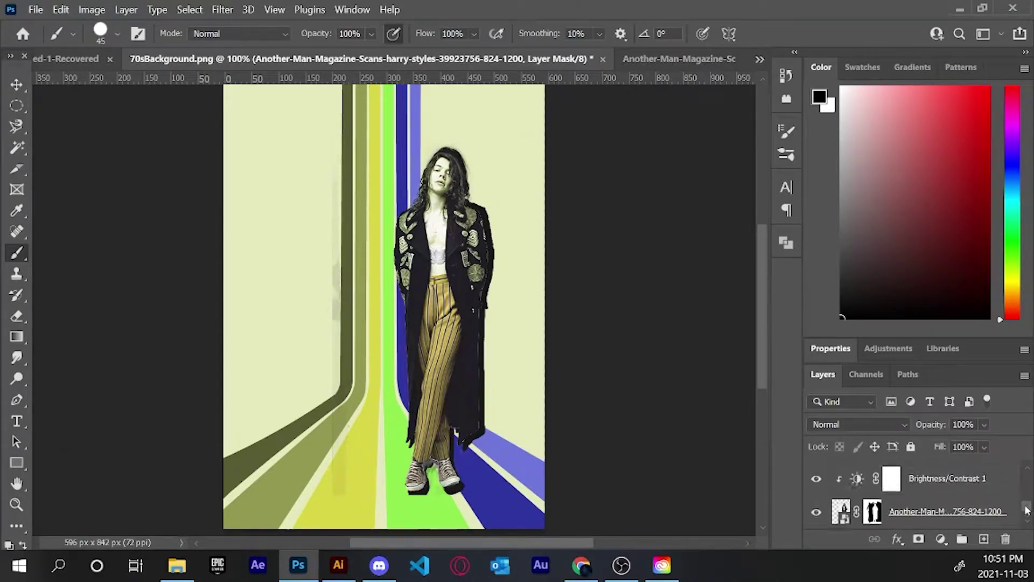
scroll(916, 490, down, 2)
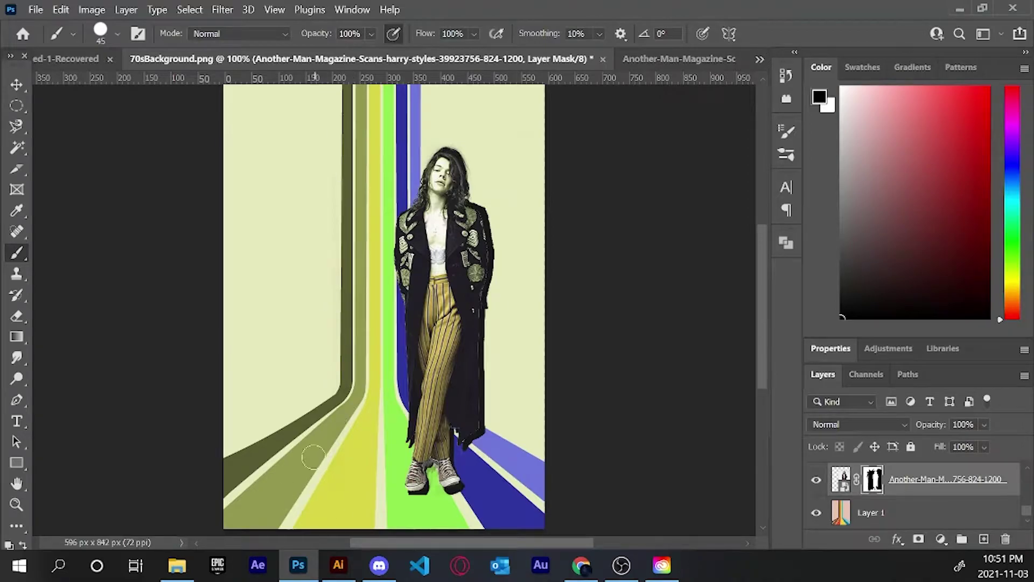
scroll(916, 490, up, 1)
Clip Hue/Saturation 1 to restore the retro stripe colours and zoom in on the model's mask.
click(892, 479)
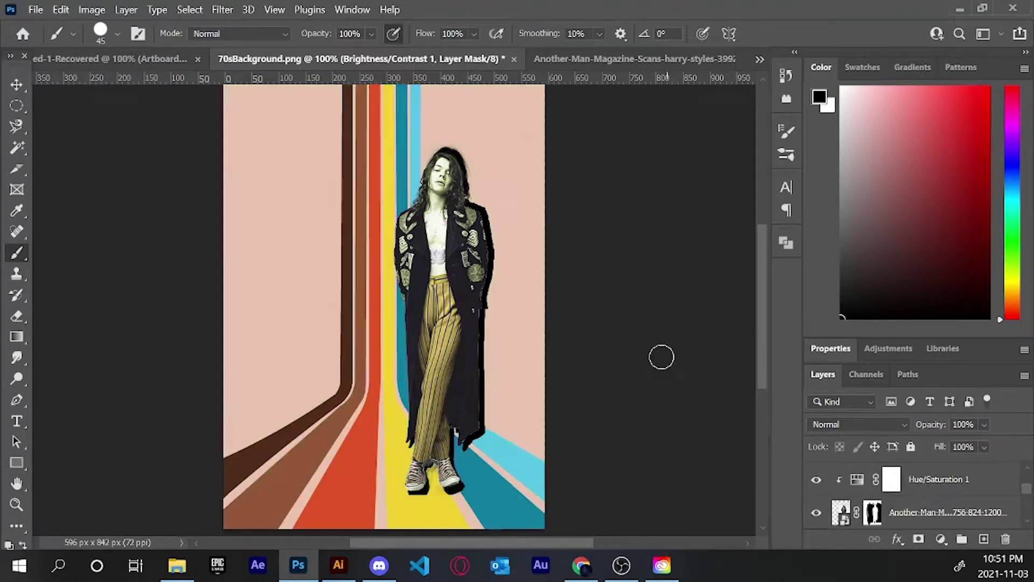
click(872, 512)
key(ctrl+plus)
key(ctrl+plus)
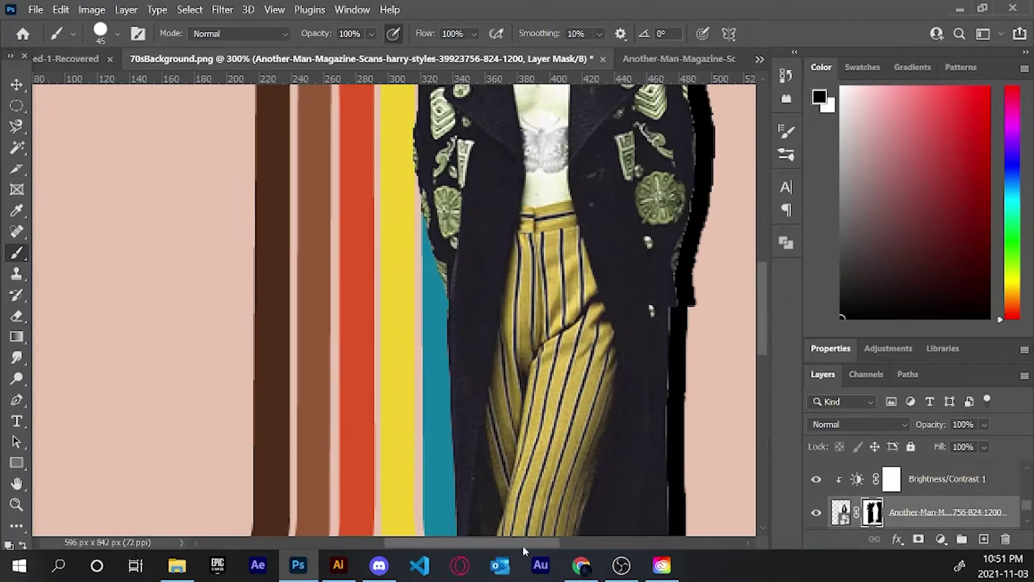
scroll(474, 209, up, 5)
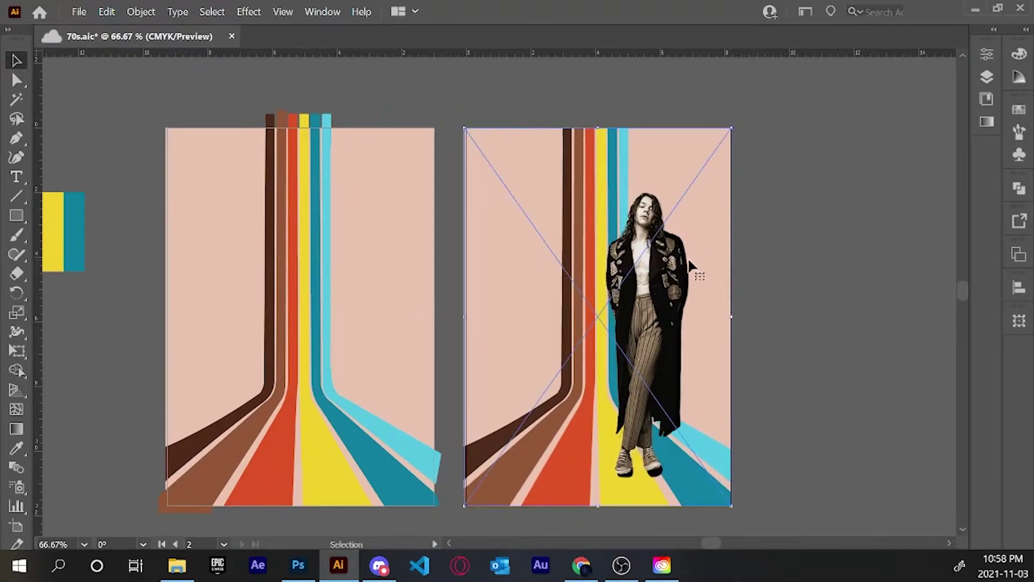
Type "HARRY STYLES" into a new text area on the poster.
key(t)
drag(479, 157, 687, 261)
text(HARRY STYLES)
key(Escape)
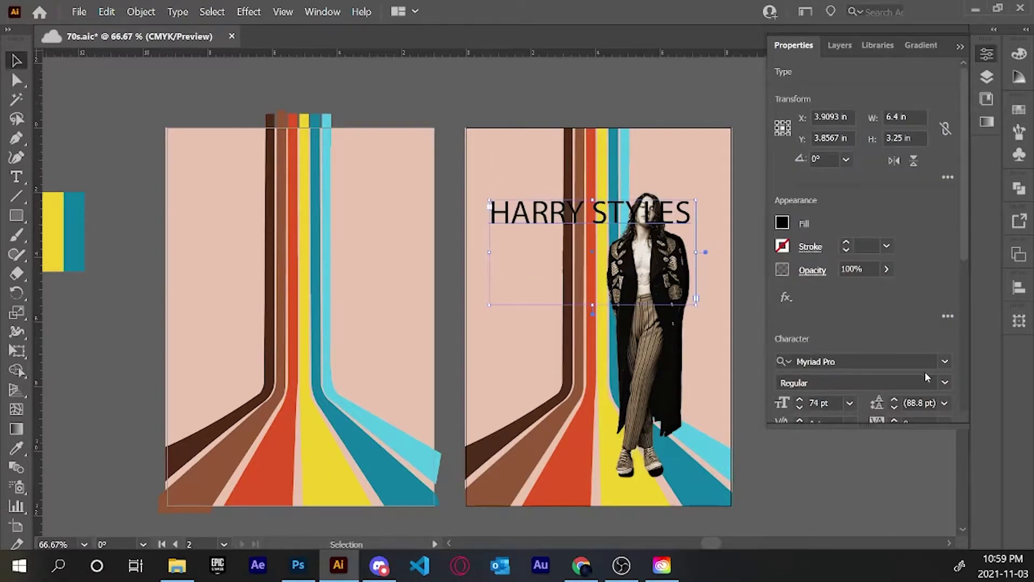
Set the title's font to HWT Arabesque.
click(945, 361)
scroll(927, 178, down, 10)
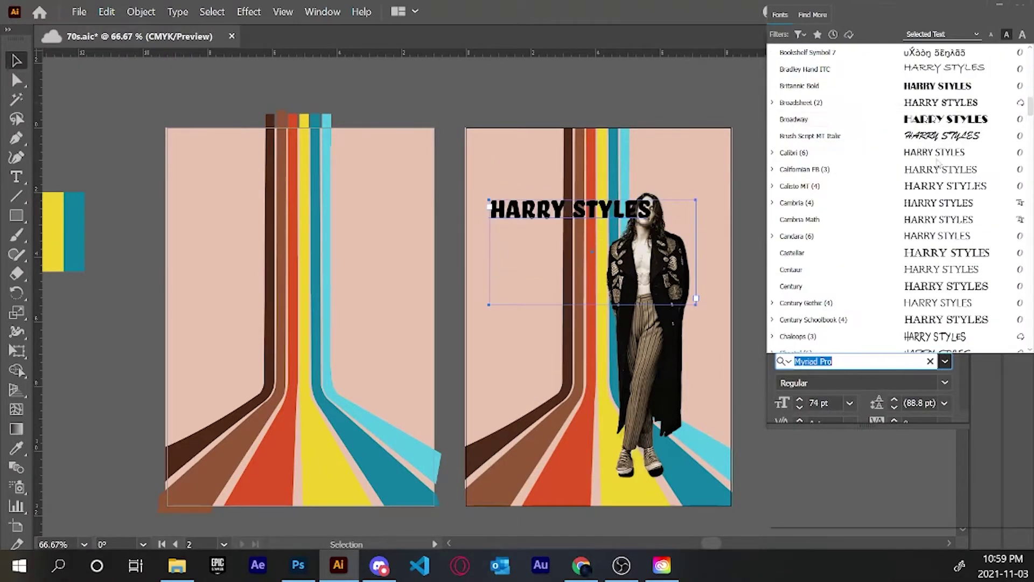
scroll(926, 177, down, 10)
scroll(927, 178, down, 10)
scroll(928, 178, down, 5)
scroll(928, 216, down, 5)
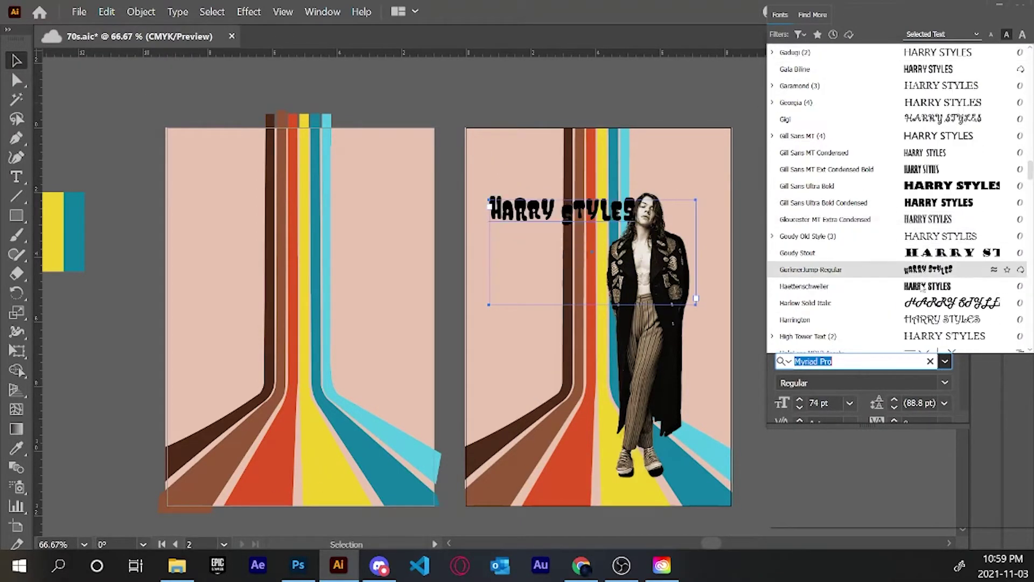
scroll(928, 231, down, 5)
click(927, 231)
scroll(806, 401, down, 5)
scroll(805, 323, down, 5)
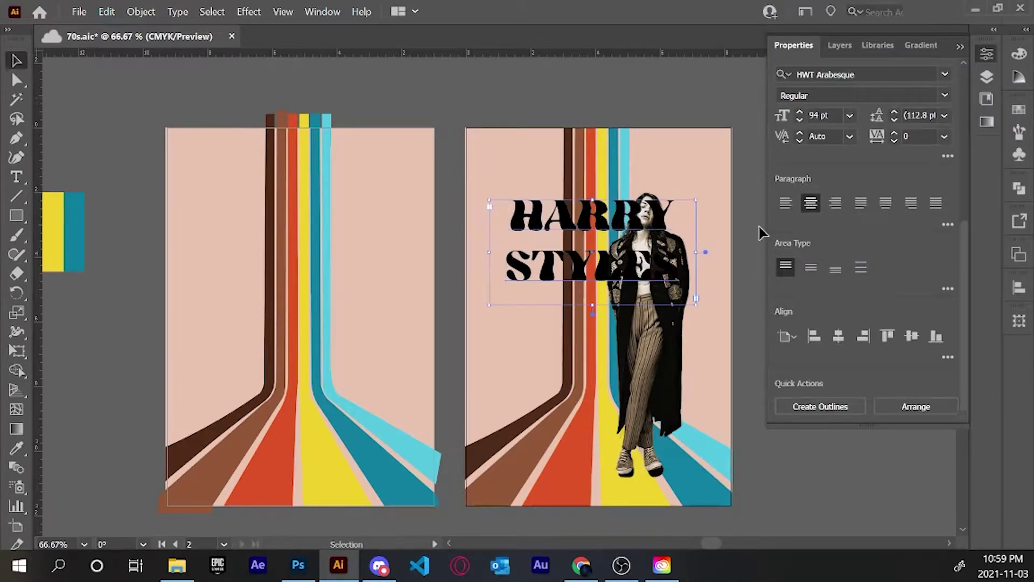
Enlarge, rotate and position the title at the top-left beside the model.
drag(607, 212, 590, 168)
click(557, 87)
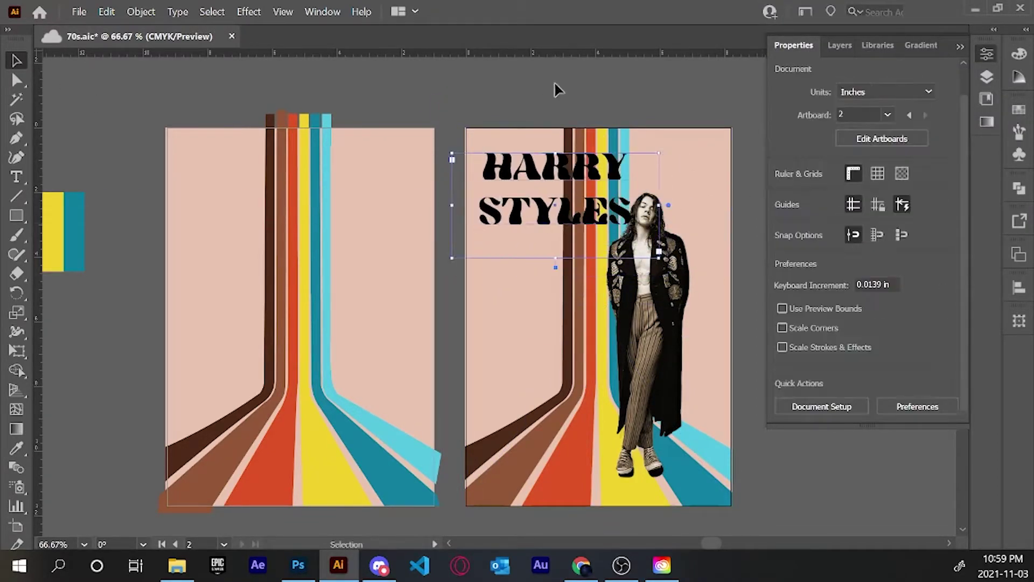
click(619, 162)
drag(658, 155, 625, 129)
drag(575, 208, 571, 207)
right_click(487, 171)
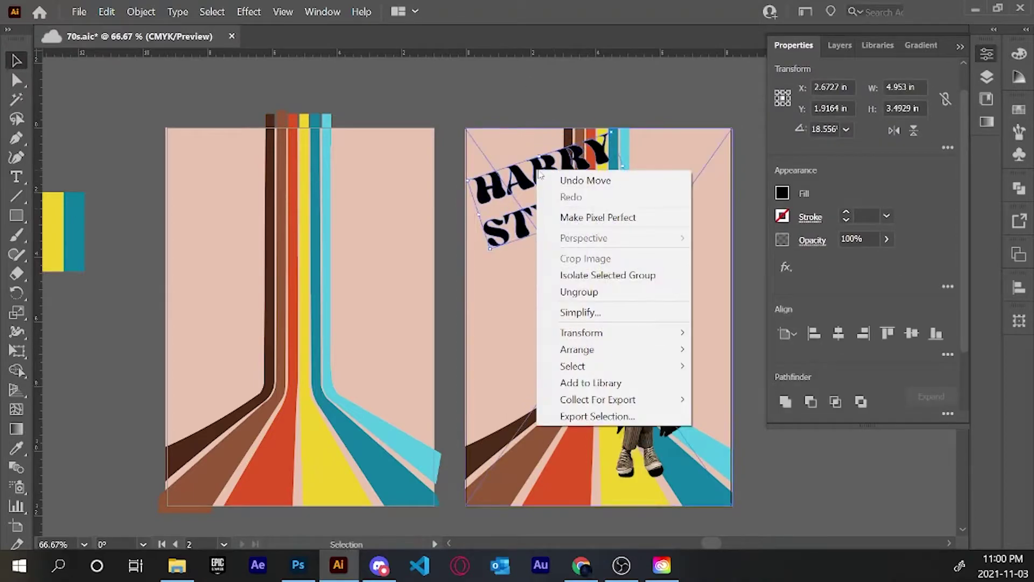
key(Escape)
Eyedrop the dark brown stripe colour onto the title and undo its rotation.
click(17, 448)
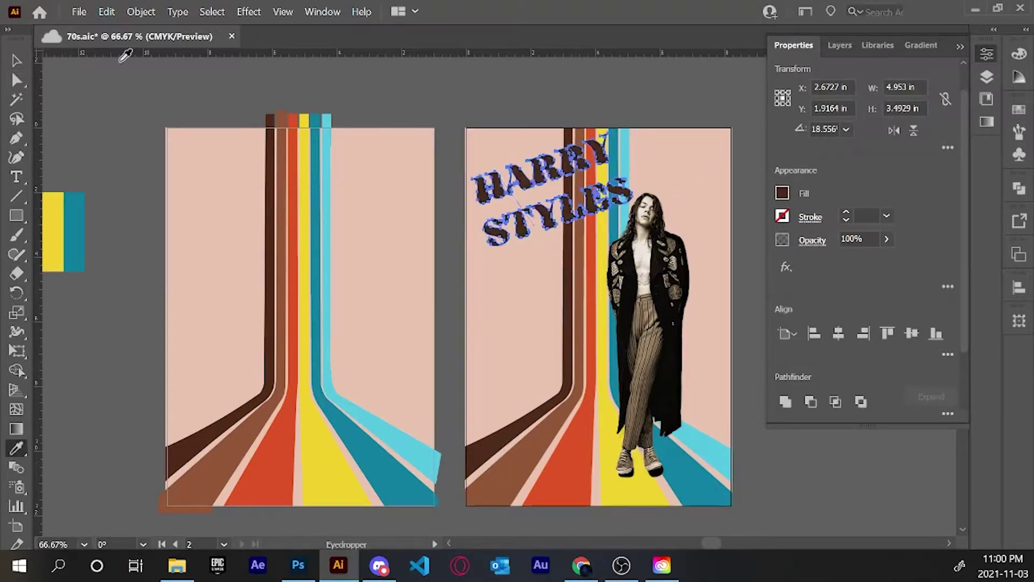
click(568, 296)
click(142, 12)
key(Escape)
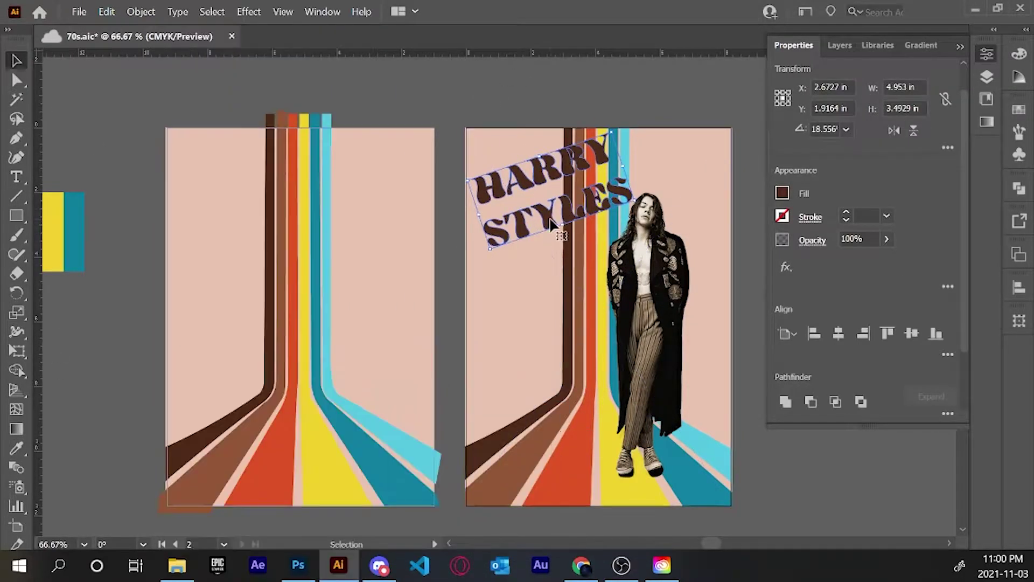
key(ctrl+z)
key(ctrl+z)
key(ctrl+z)
key(ctrl+z)
key(ctrl+z)
Convert the HARRY STYLES title text to outlines.
key(v)
click(141, 11)
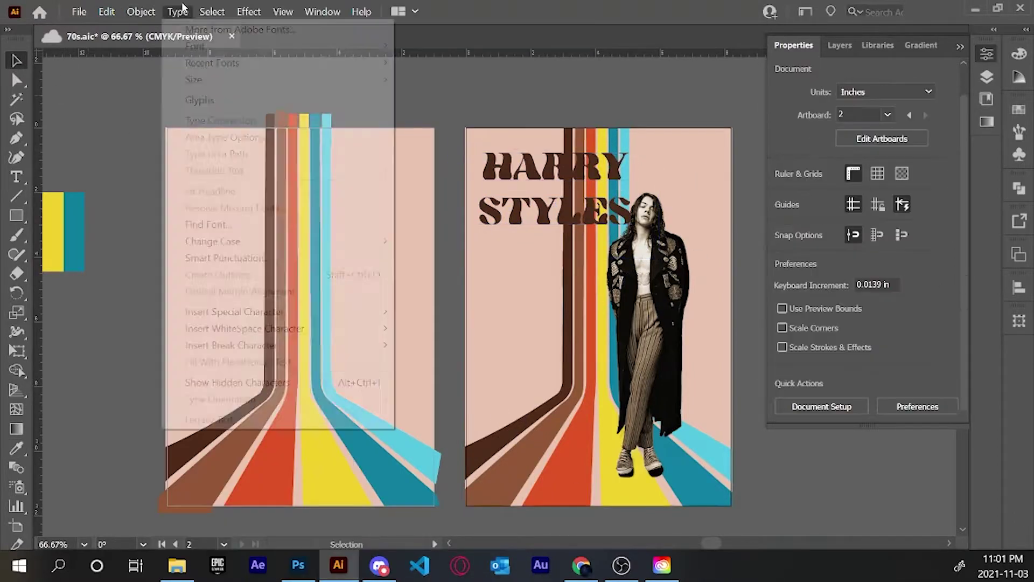
click(431, 415)
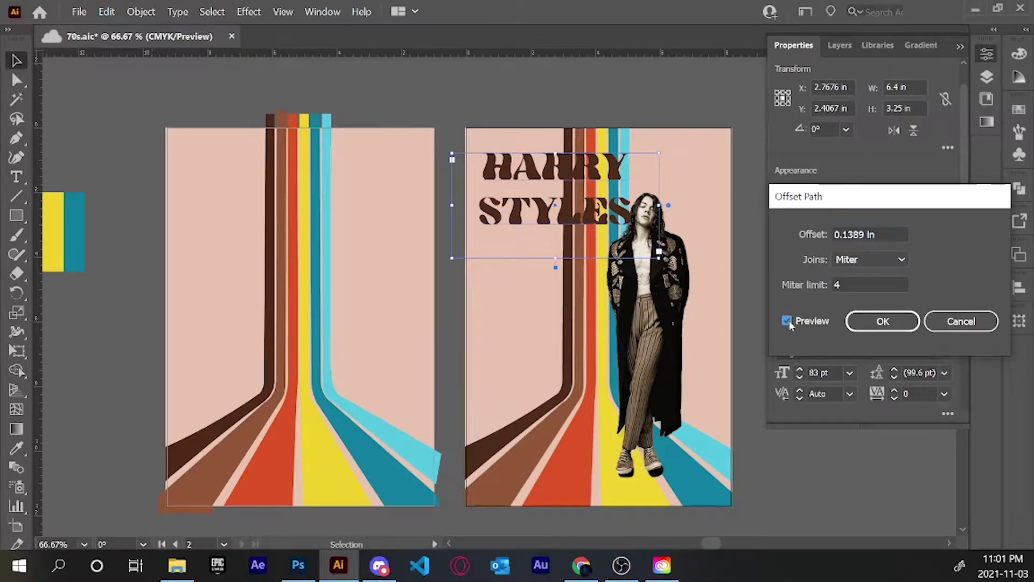
click(883, 321)
click(840, 45)
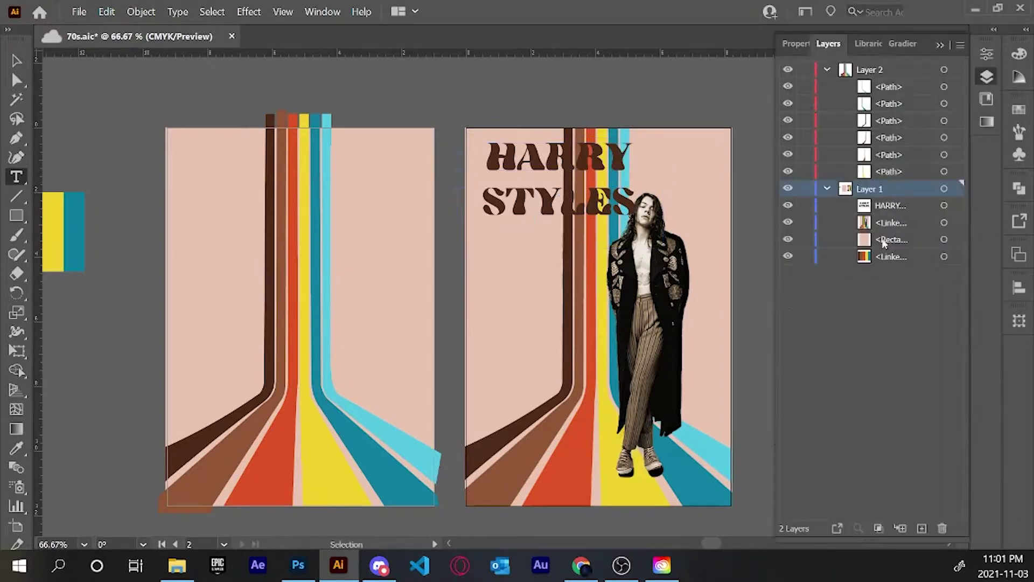
click(794, 45)
click(821, 406)
Apply a 0.05 in Offset Path with Bevel joins to the title letters.
click(141, 11)
click(474, 395)
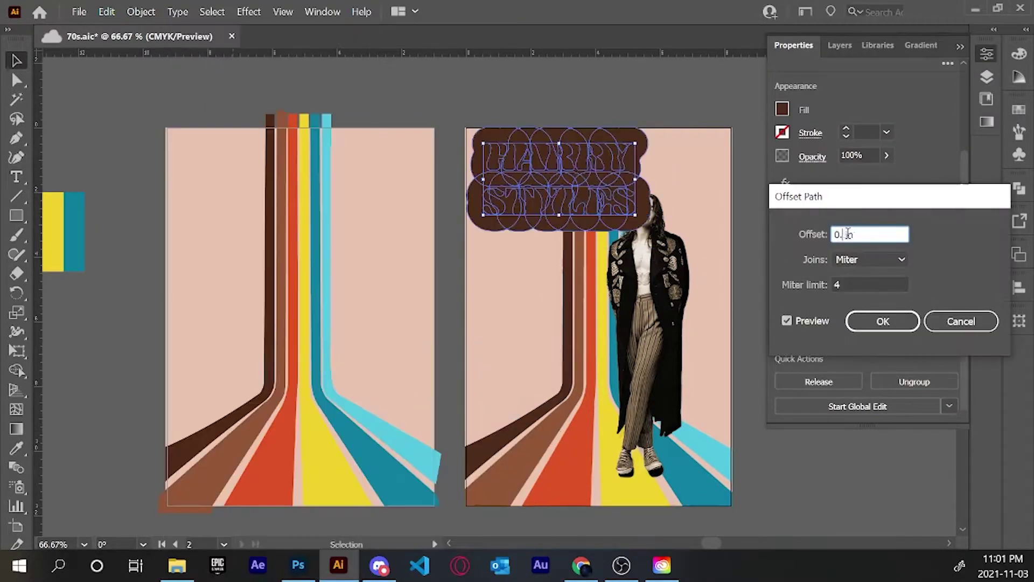
double_click(862, 234)
text(0.05)
click(870, 259)
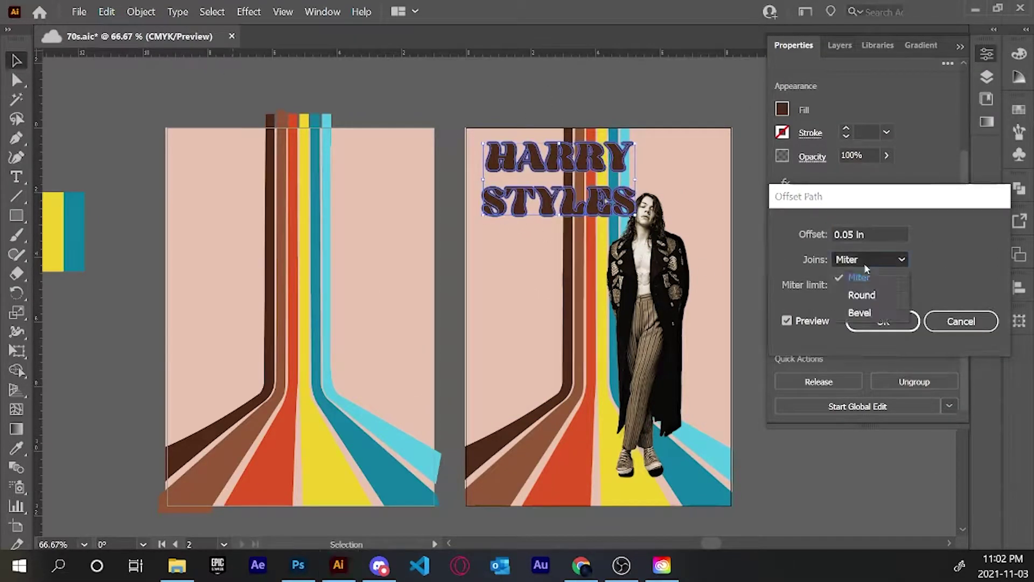
click(862, 312)
click(839, 46)
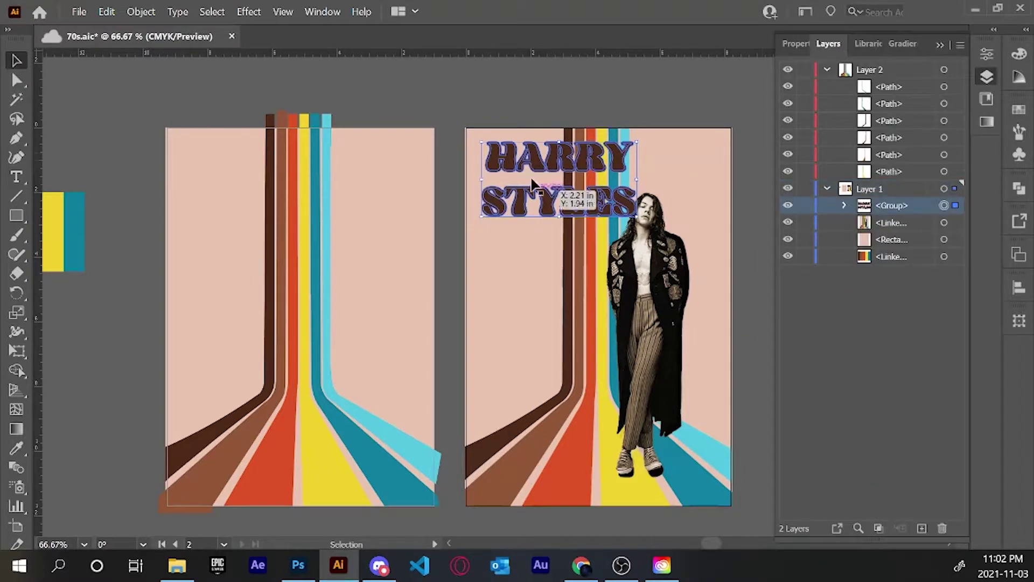
double_click(547, 181)
double_click(546, 99)
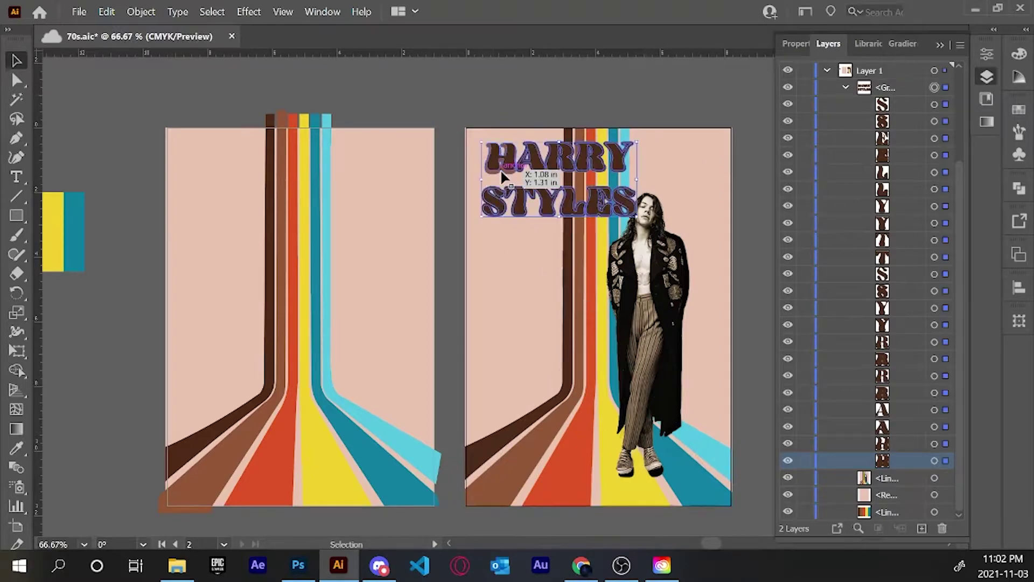
Deselect and save the poster, then isolate and exit the title's H.
key(ctrl+shift+a)
key(ctrl+s)
alt+scroll(647, 285, up, 3)
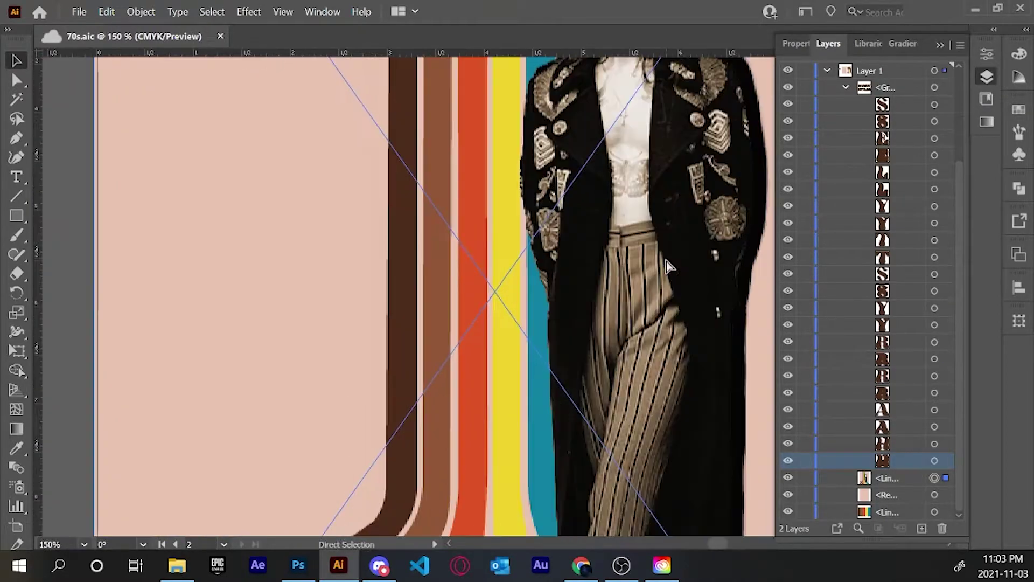
scroll(219, 266, up, 6)
double_click(224, 253)
double_click(229, 96)
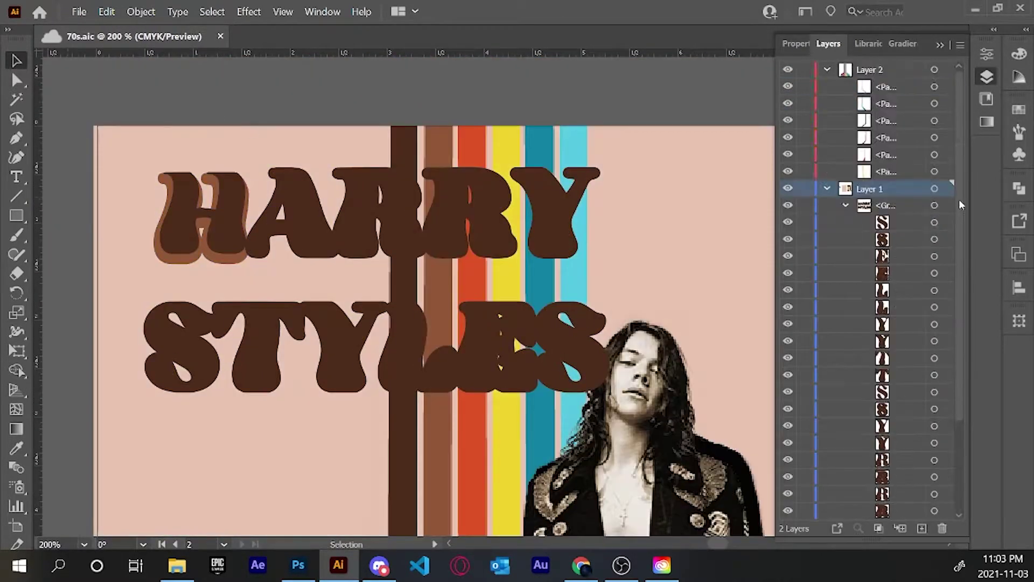
Make a copy of the H beneath the letters in the red-orange stripe colour.
drag(226, 250, 231, 256)
drag(904, 483, 904, 479)
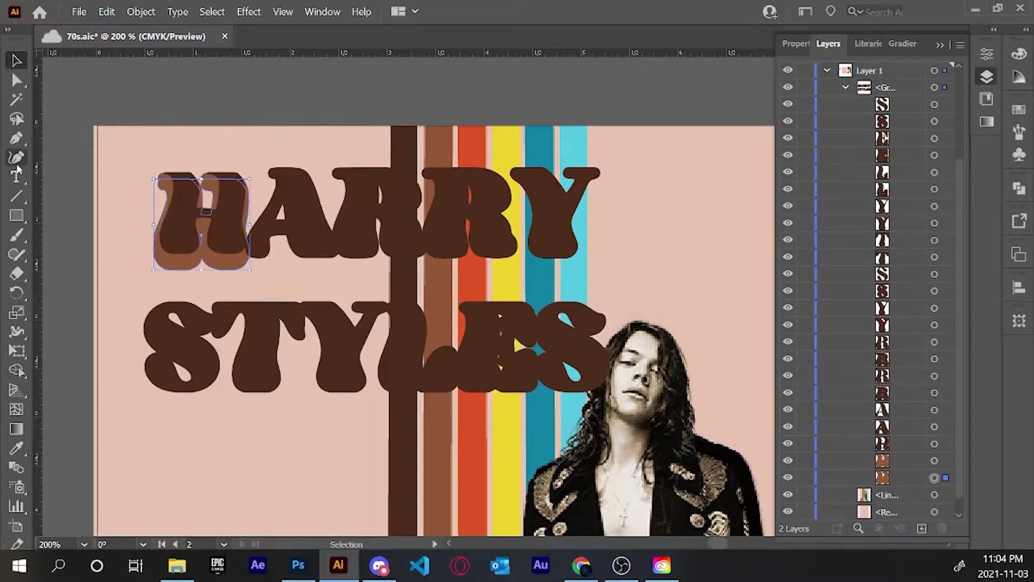
key(i)
click(469, 458)
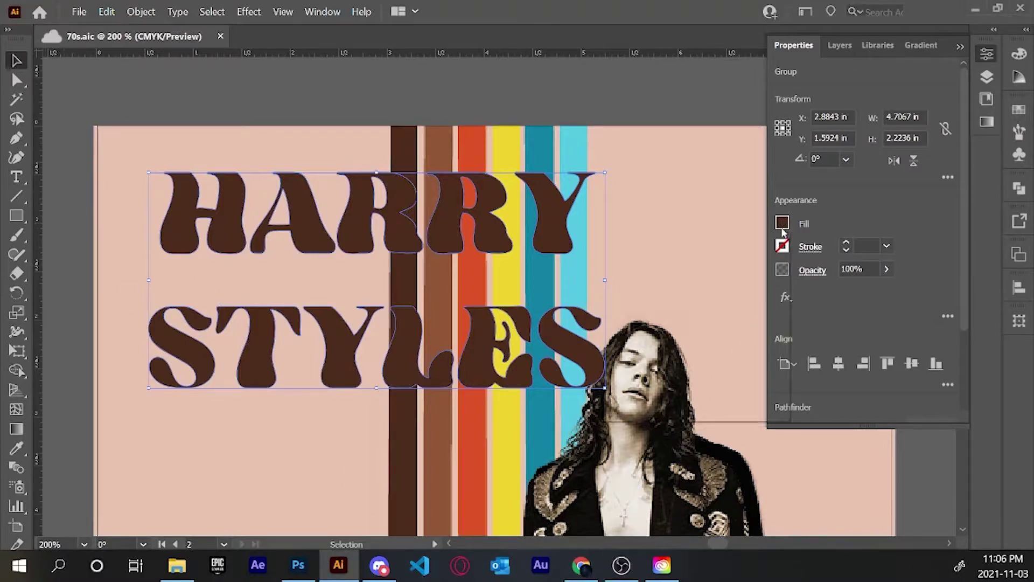
Replace the title's fill with two stacked bright-green fills in Appearance and open the effects list.
key(slash)
click(948, 316)
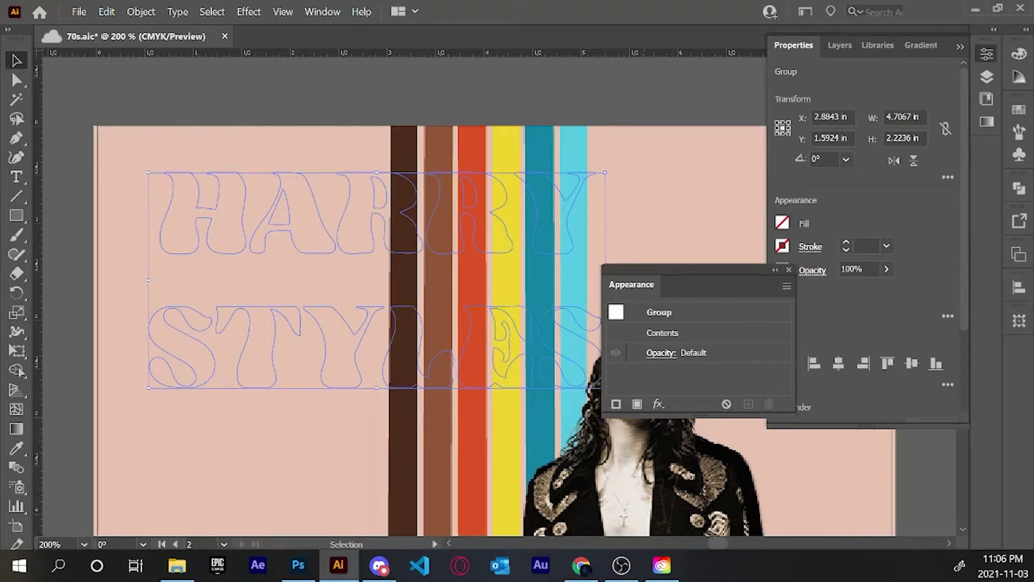
key(ctrl+slash)
click(703, 325)
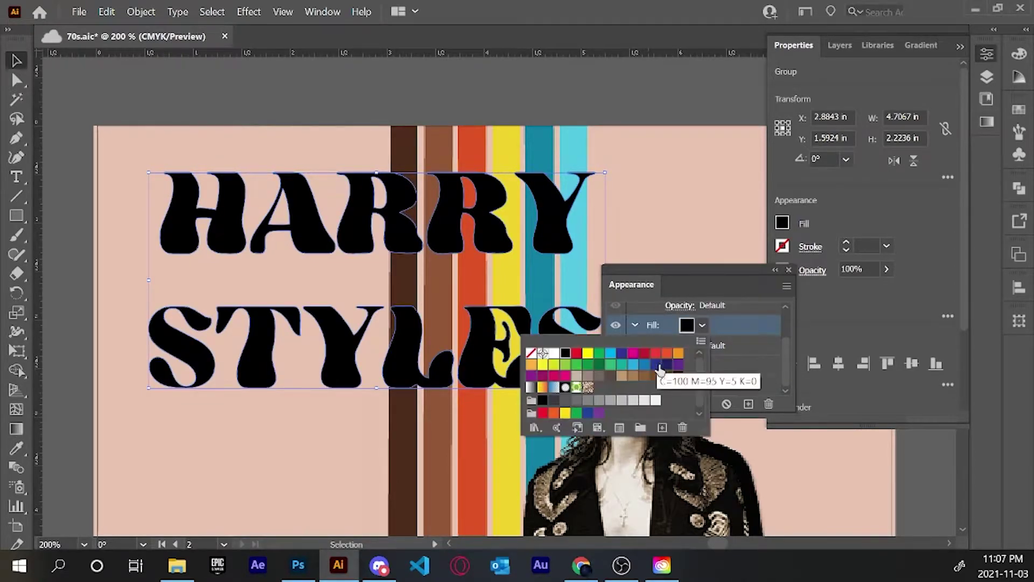
click(600, 353)
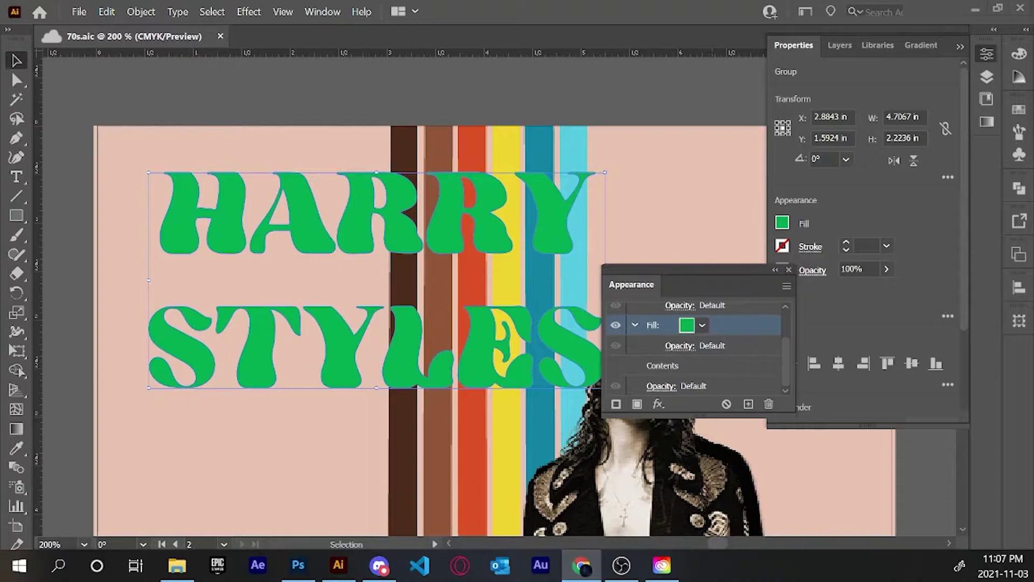
key(ctrl+slash)
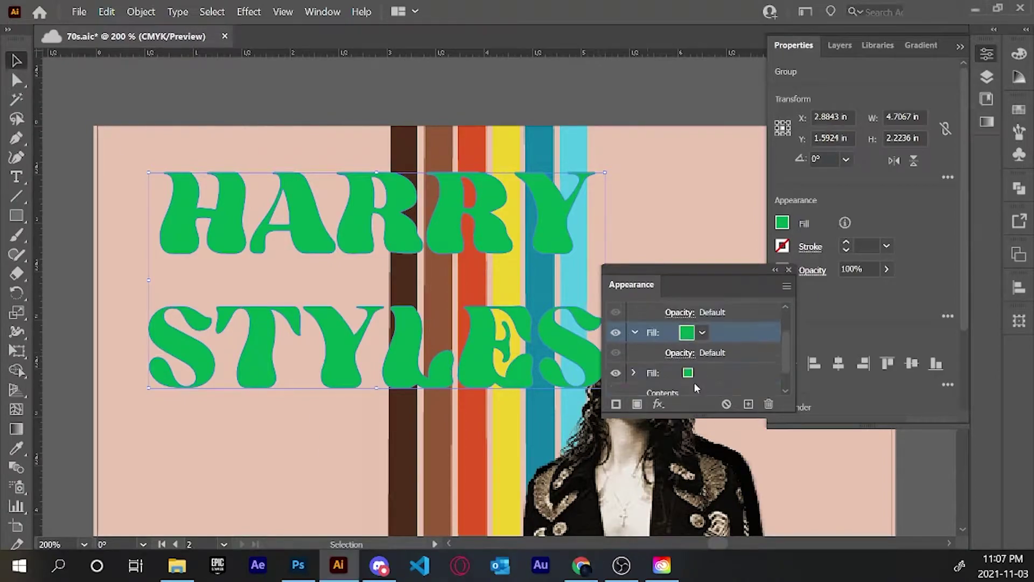
click(660, 405)
Offset the lower fill copy slightly down and right with Transform, and stretch it slightly taller.
click(830, 147)
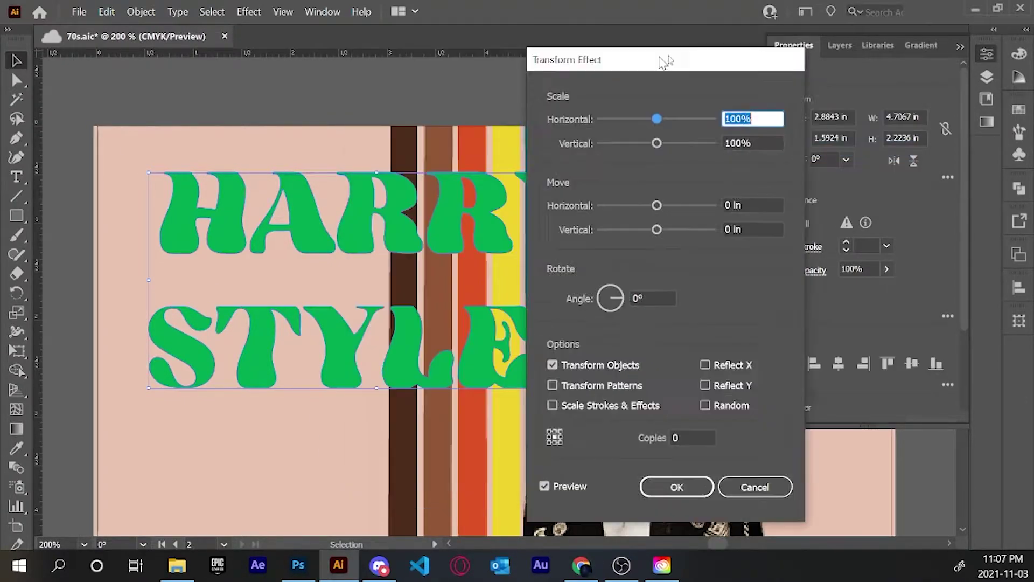
mouse_move(744, 197)
mouse_down()
mouse_move(747, 221)
mouse_move(745, 200)
mouse_up()
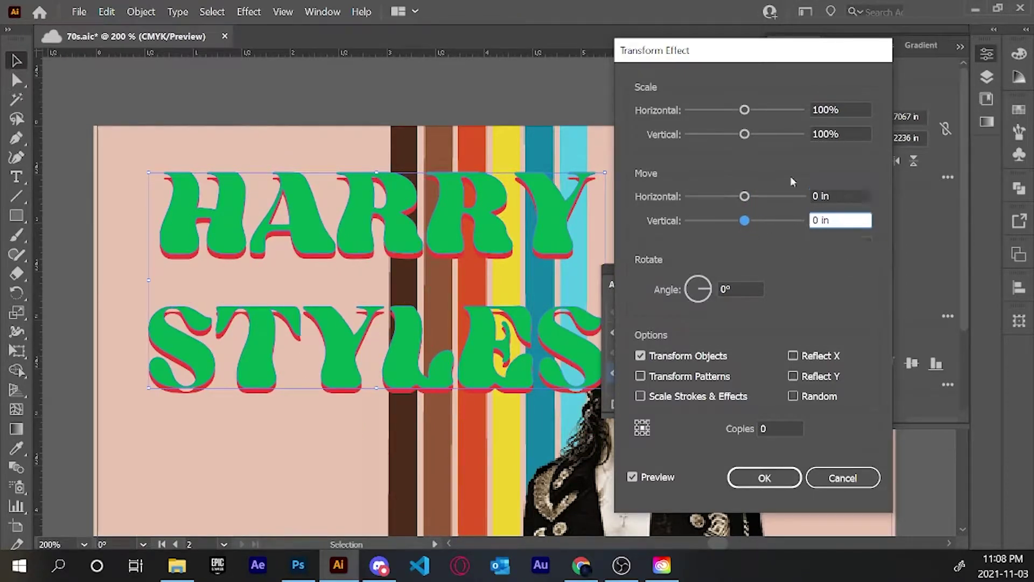
mouse_move(745, 134)
mouse_down()
mouse_move(724, 134)
mouse_move(744, 134)
mouse_up()
drag(744, 221, 746, 220)
drag(745, 196, 746, 196)
drag(709, 281, 713, 285)
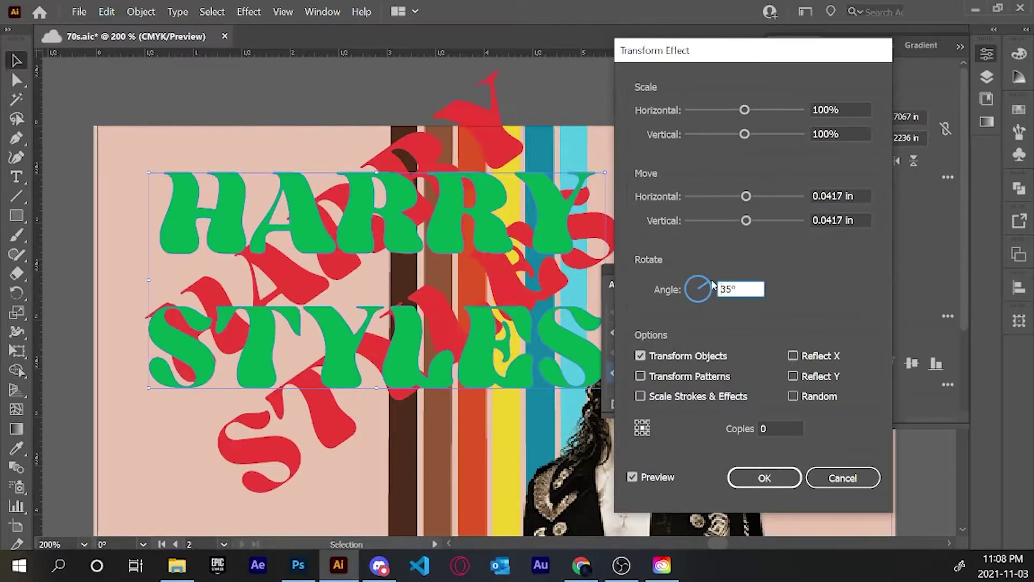
key(Escape)
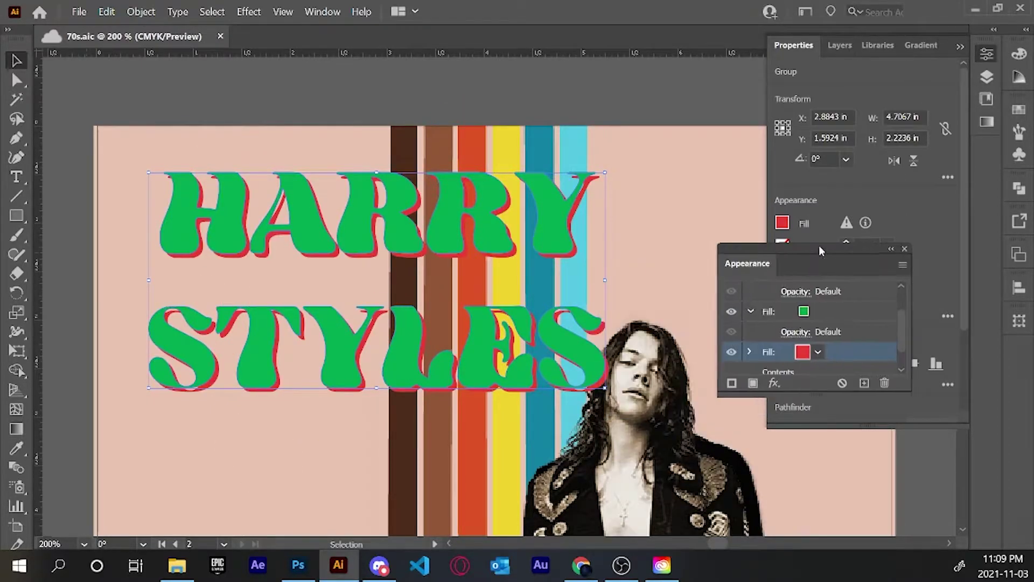
click(845, 220)
click(695, 144)
click(589, 312)
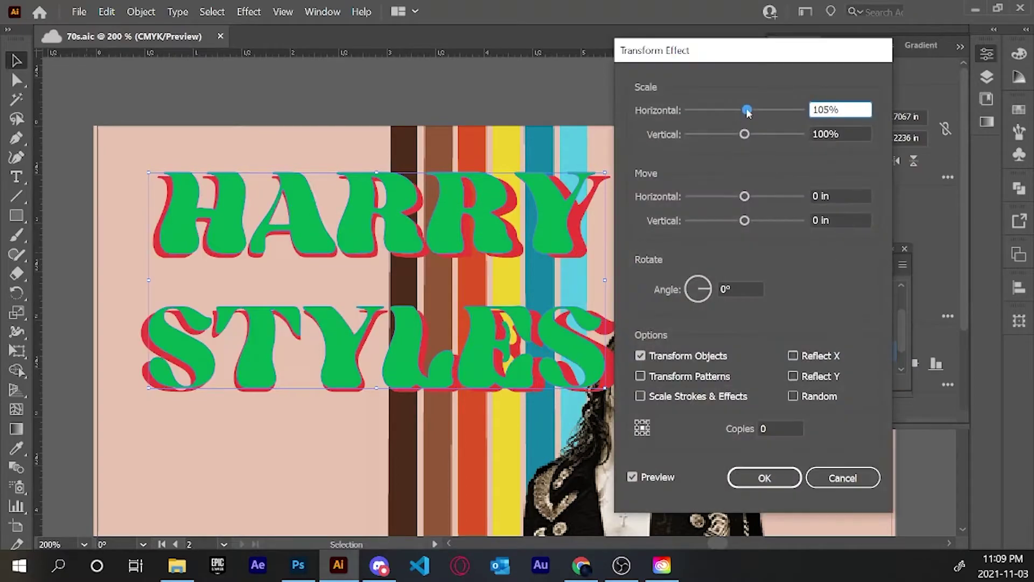
drag(745, 109, 749, 135)
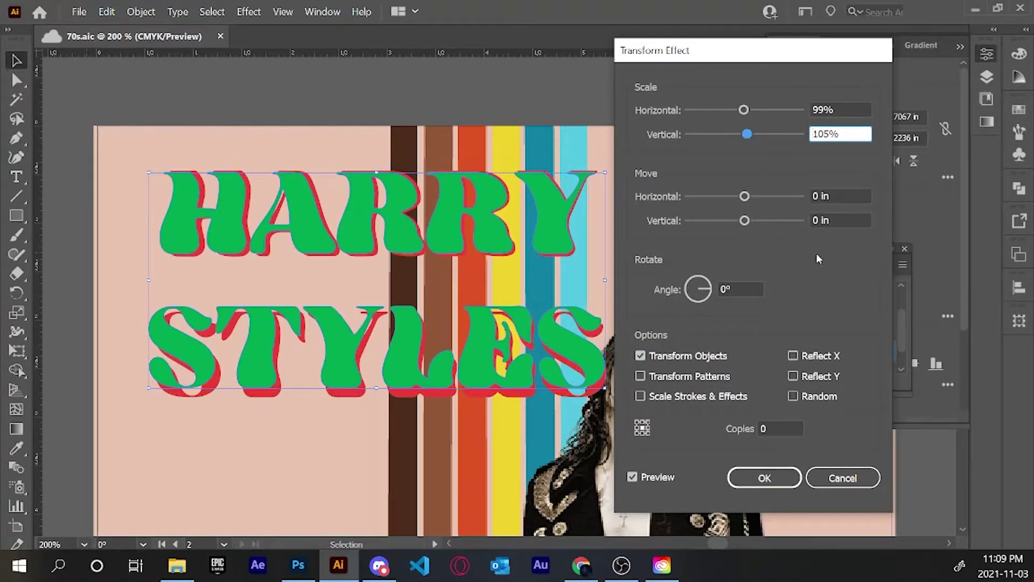
key(Return)
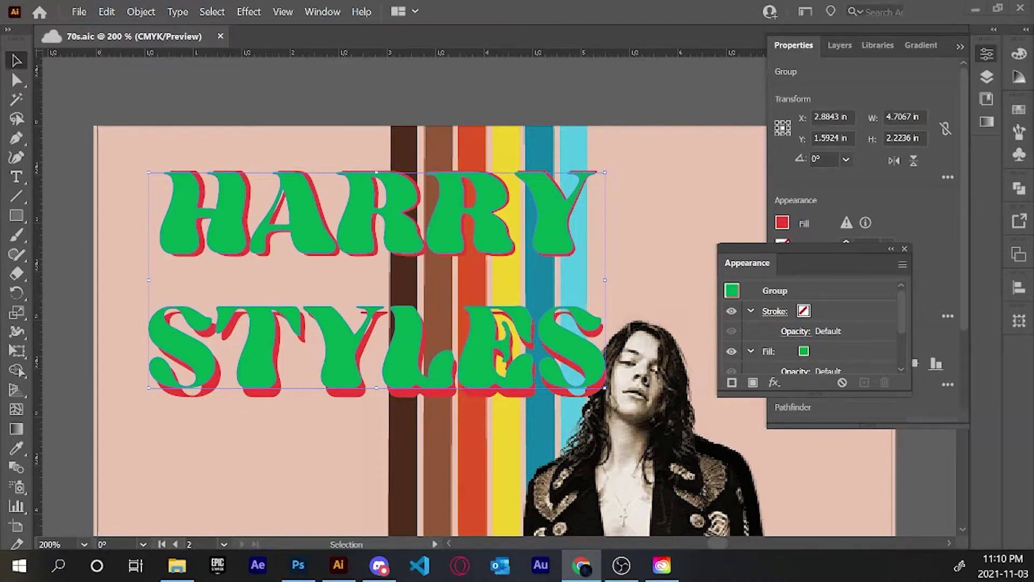
Set the shadow copy's colour and make the top fill of the front letters black.
click(803, 311)
click(782, 370)
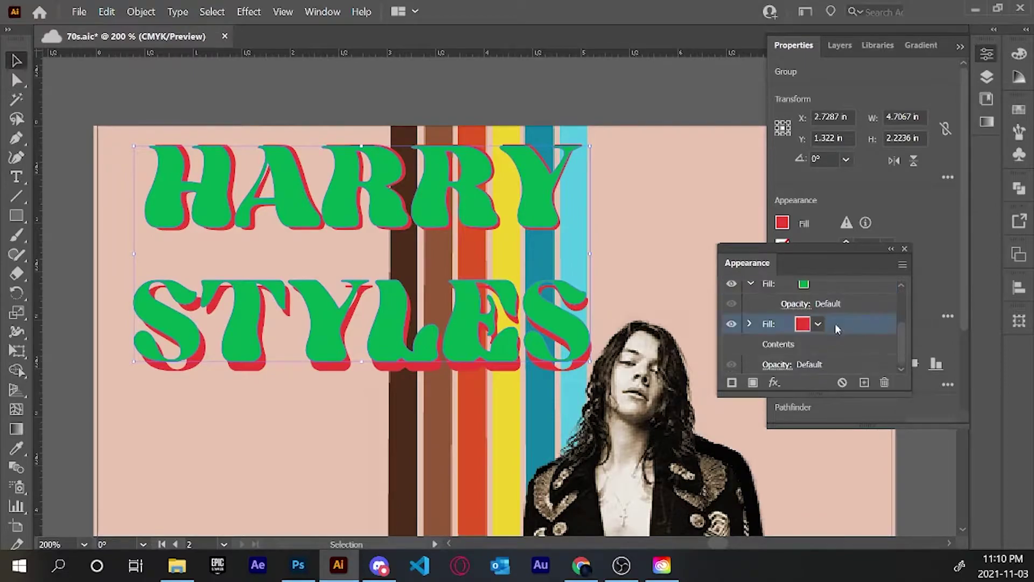
click(817, 351)
click(658, 379)
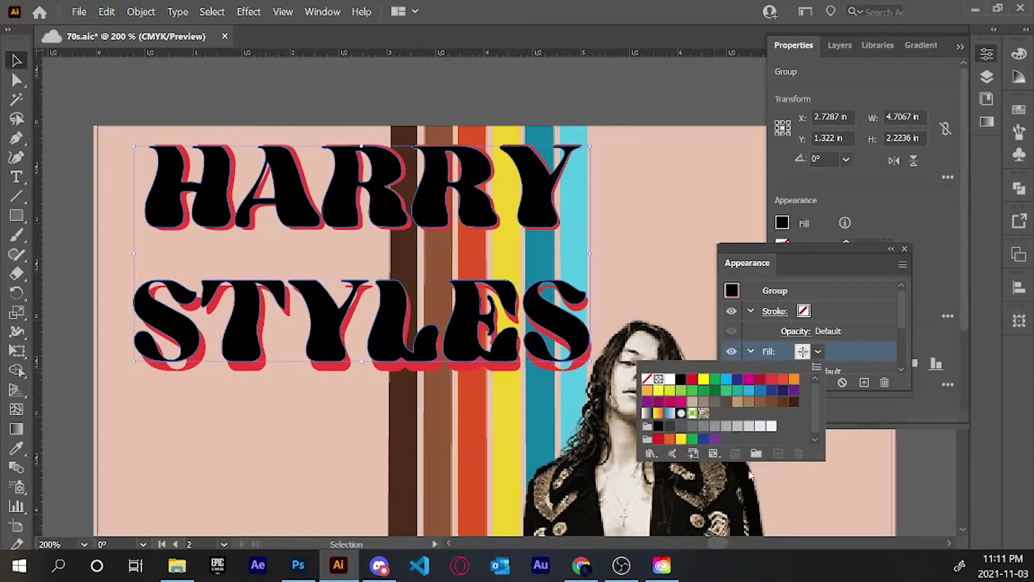
click(418, 422)
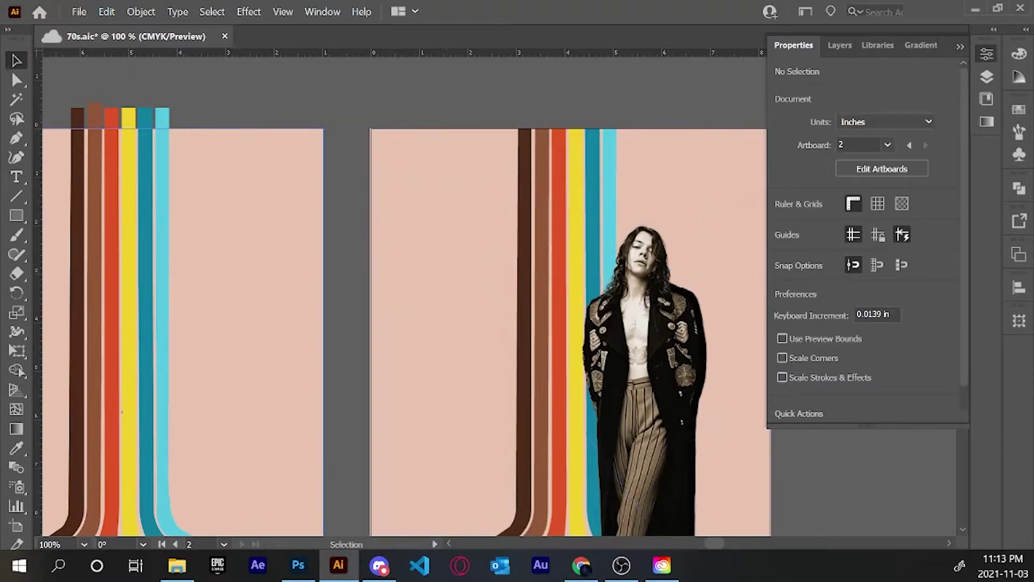
Add an area text box reading 'Harry Styles' on the right artboard, shifted down-left.
key(t)
drag(392, 141, 651, 325)
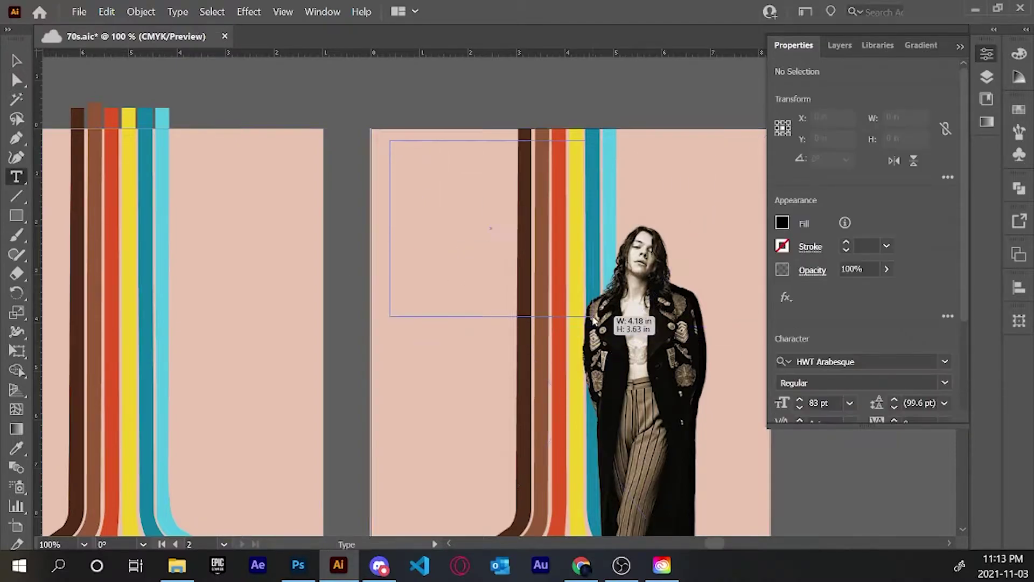
text(Harry Styles)
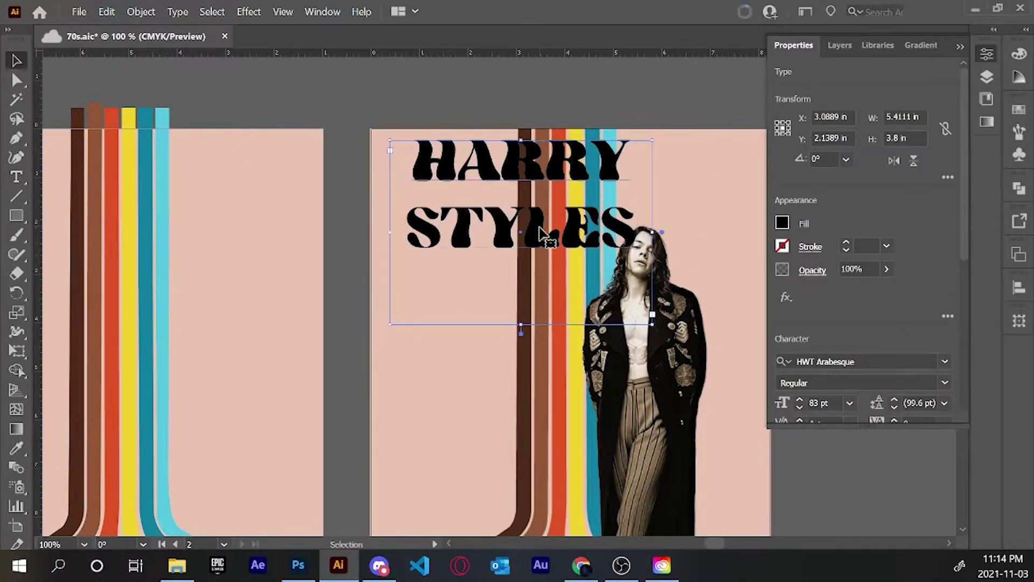
drag(541, 233, 535, 263)
Give the title a dark-brown fill and show the Appearance panel.
key(i)
click(523, 351)
click(323, 12)
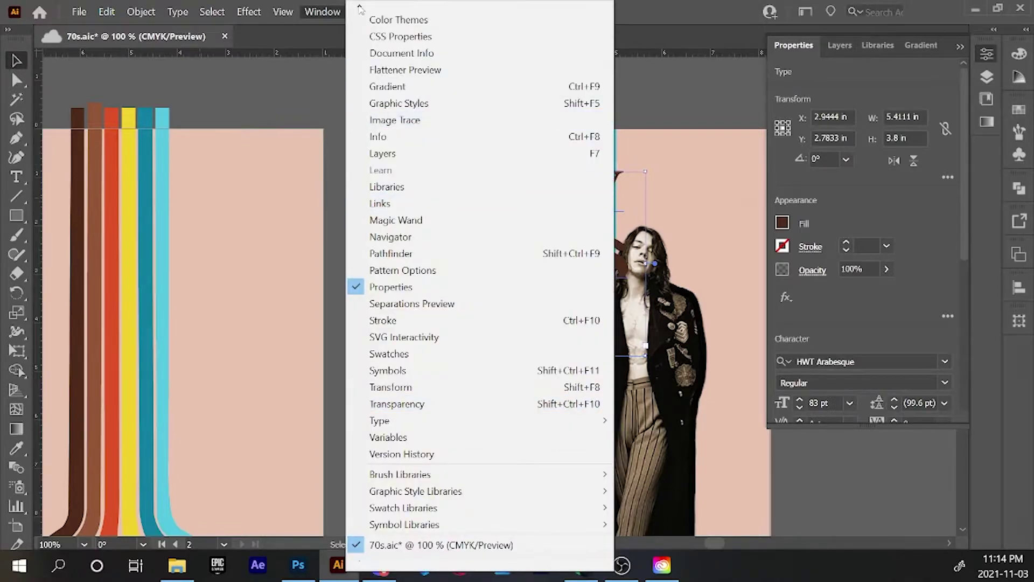
click(383, 21)
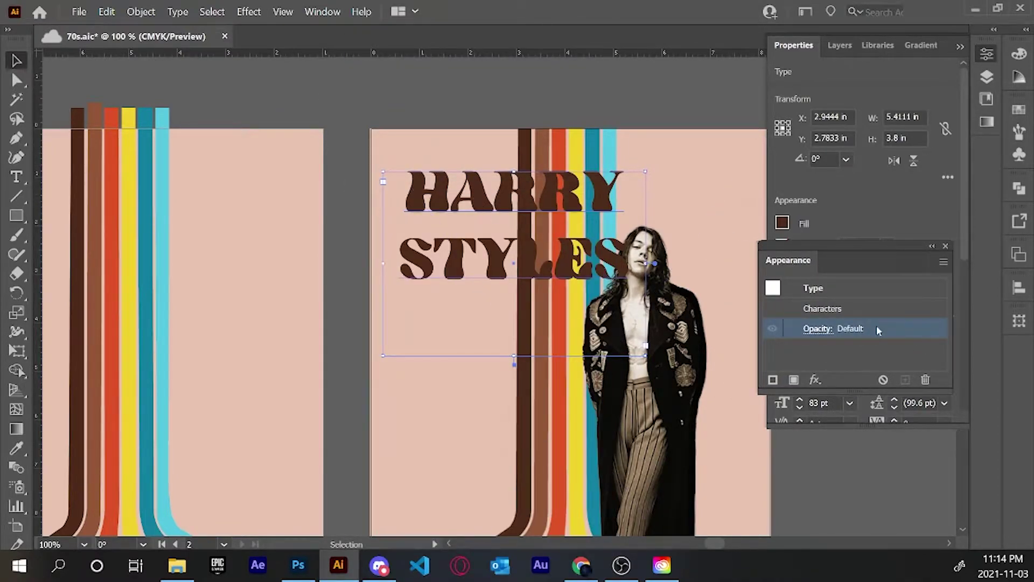
Add a new fill to the title text and colour it red.
scroll(677, 431, down, 2)
scroll(688, 255, up, 3)
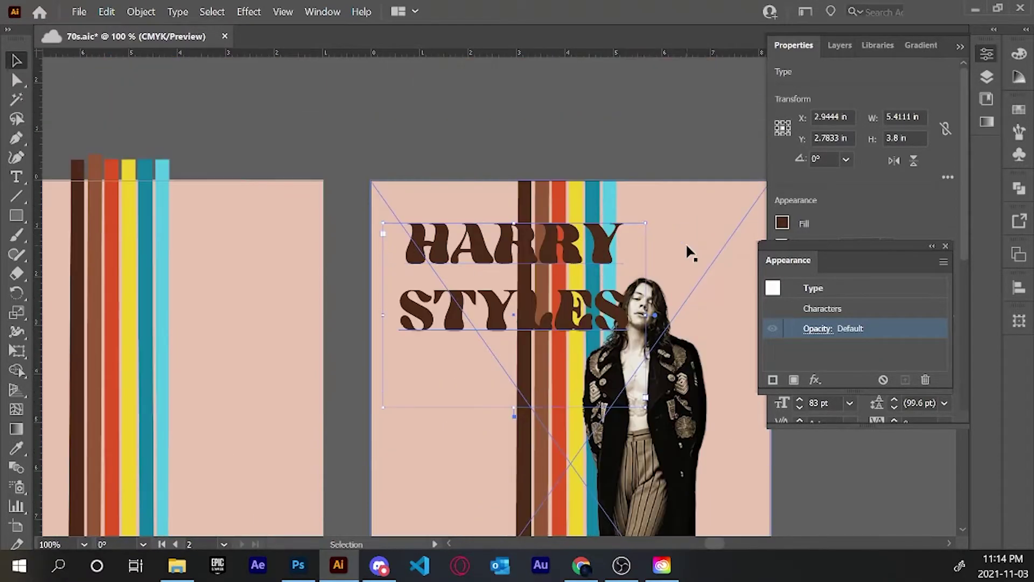
key(ctrl+z)
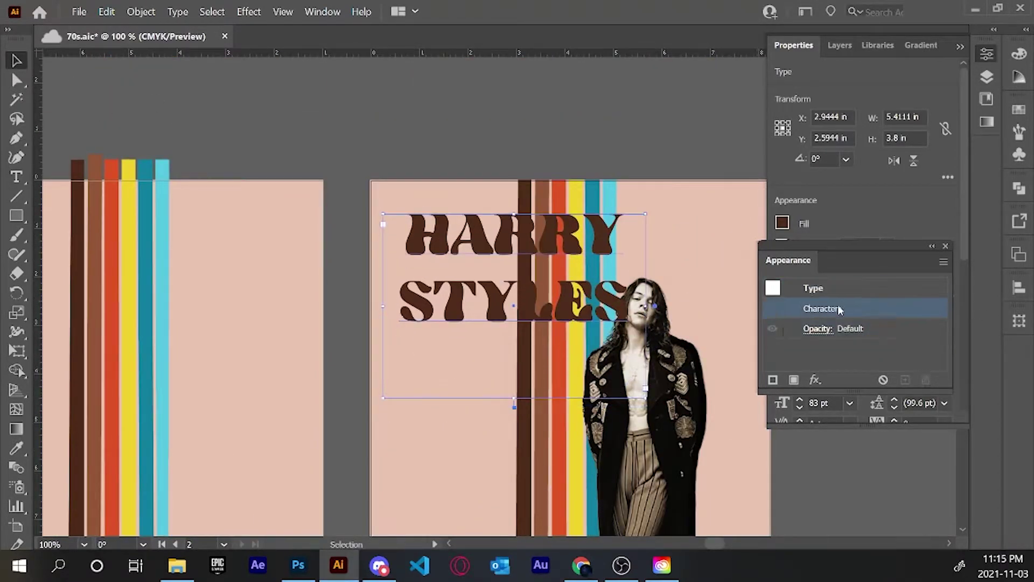
double_click(839, 309)
scroll(852, 308, down, 1)
click(844, 309)
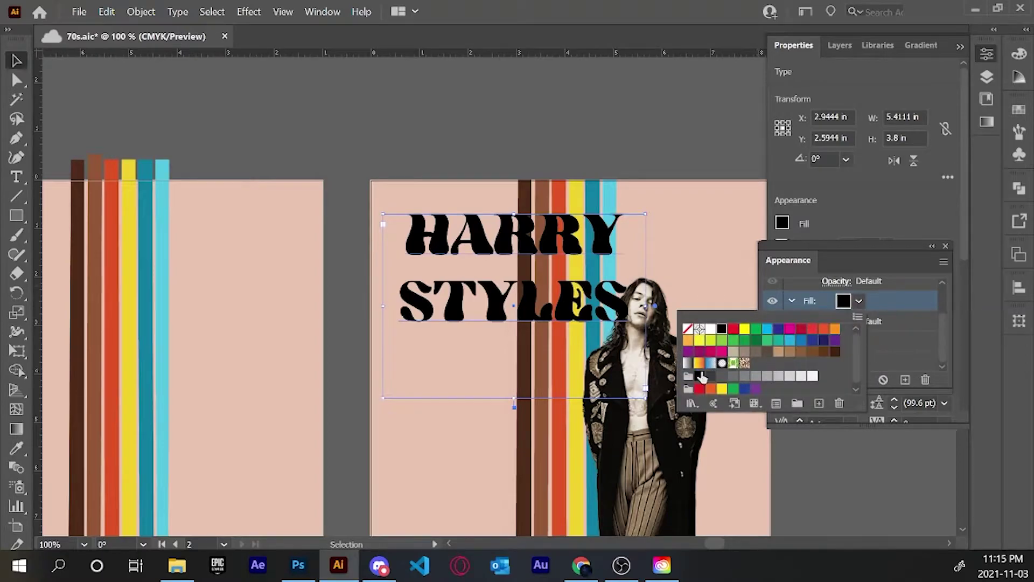
click(704, 373)
scroll(808, 345, up, 2)
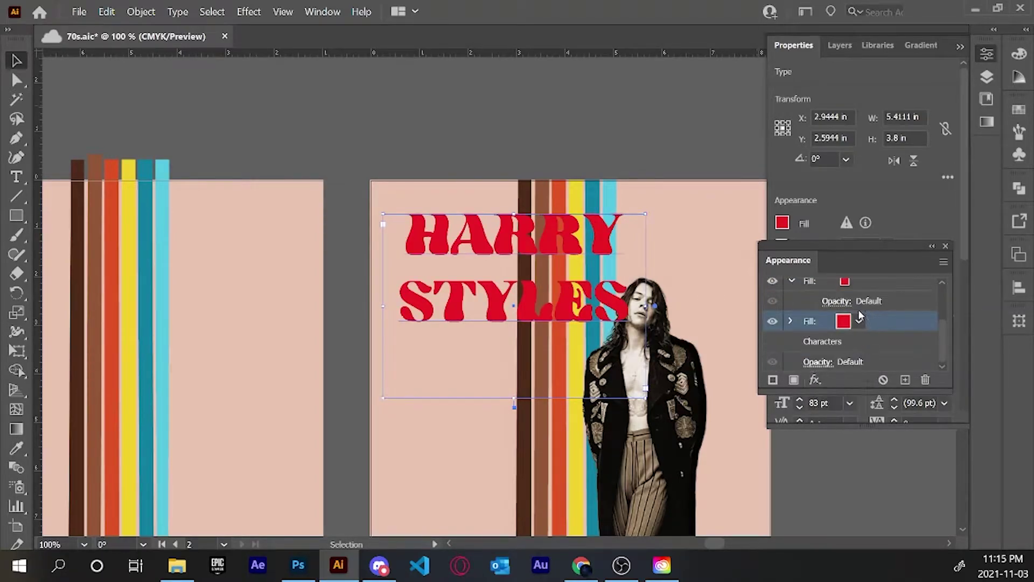
click(843, 348)
click(302, 457)
Reposition the Appearance panel and eyedrop brown for the title's extra fill.
drag(788, 261, 789, 428)
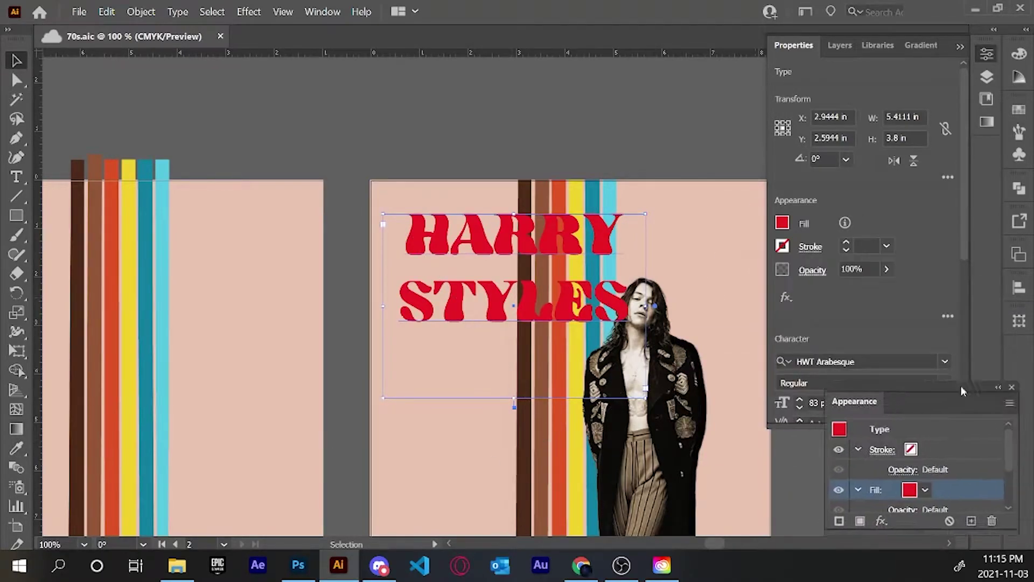
click(782, 223)
click(520, 410)
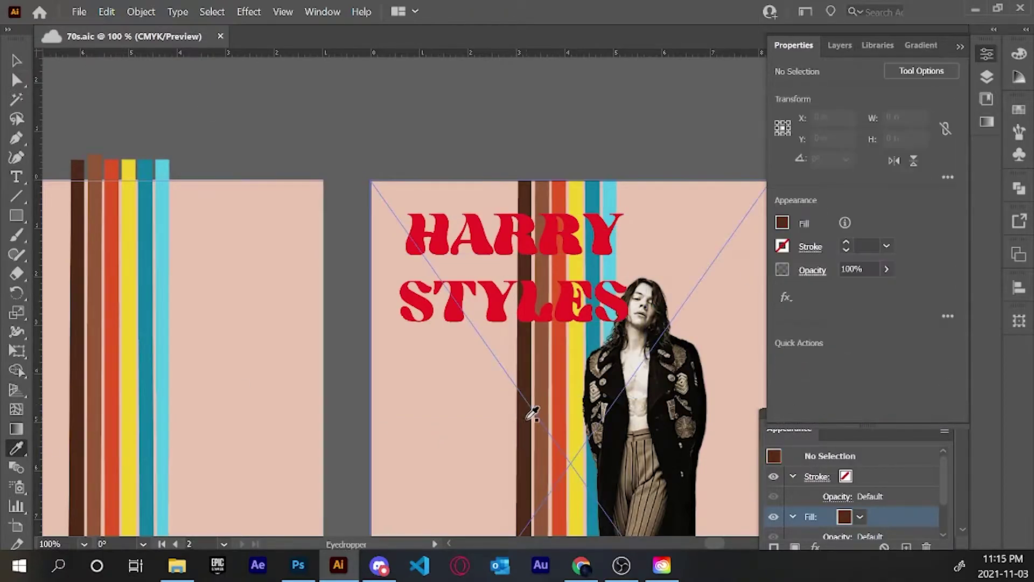
drag(819, 430, 773, 301)
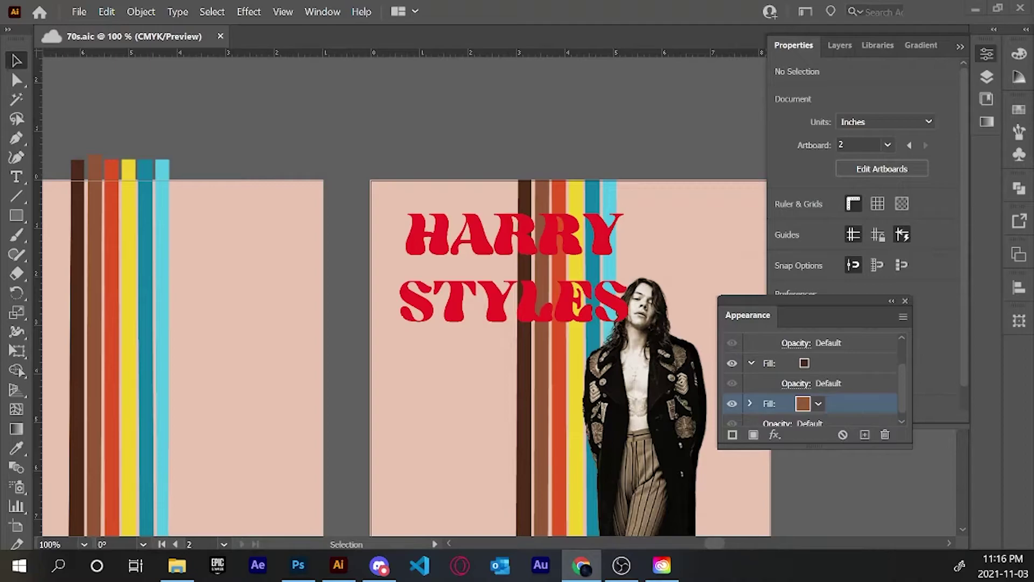
drag(819, 300, 823, 338)
click(512, 237)
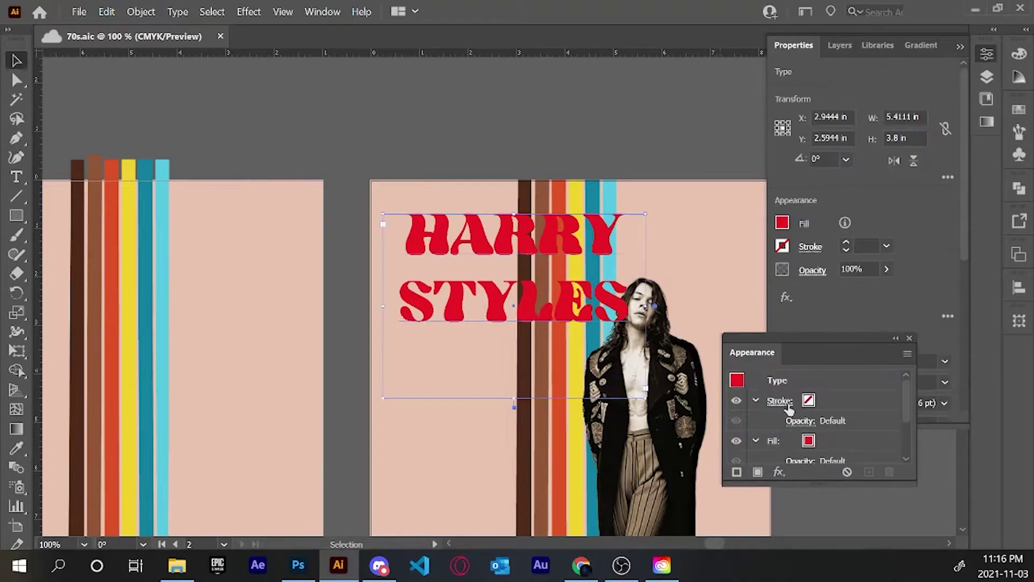
key(i)
click(522, 456)
scroll(528, 452, down, 2)
key(v)
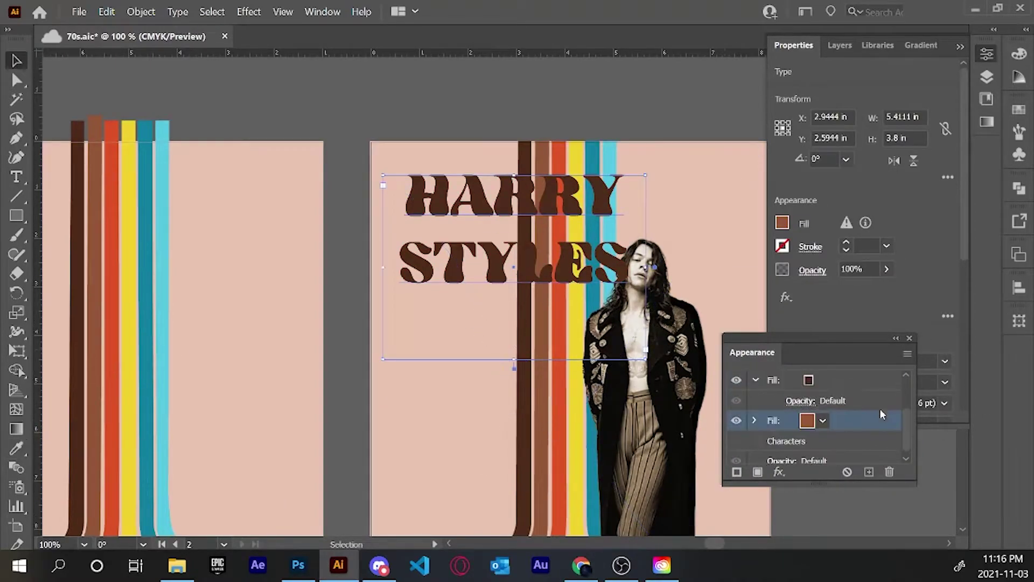
Transform the brown fill to move 0.0217 in across and 0.0278 in down.
click(779, 472)
click(688, 216)
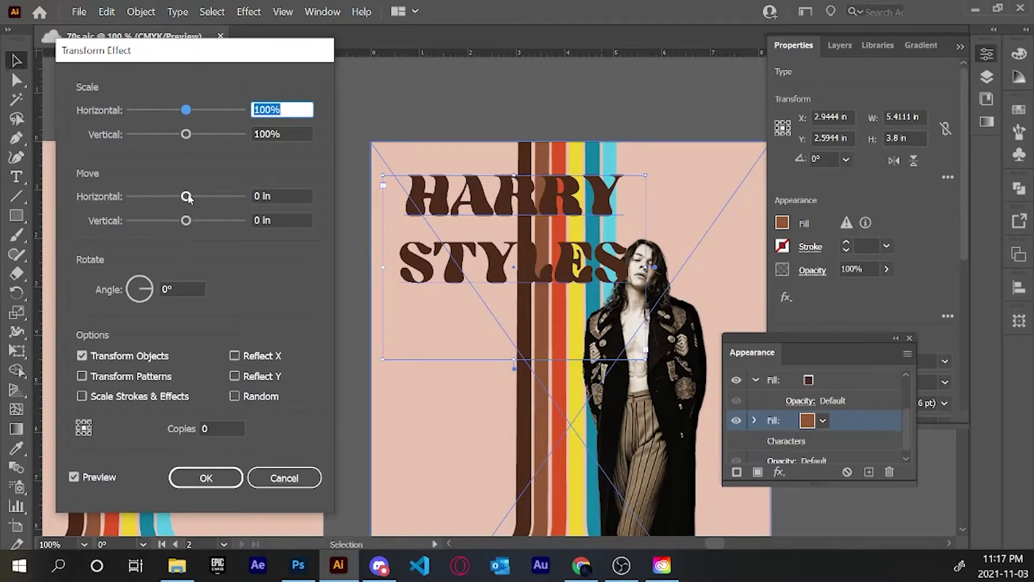
drag(186, 197, 184, 221)
click(273, 195)
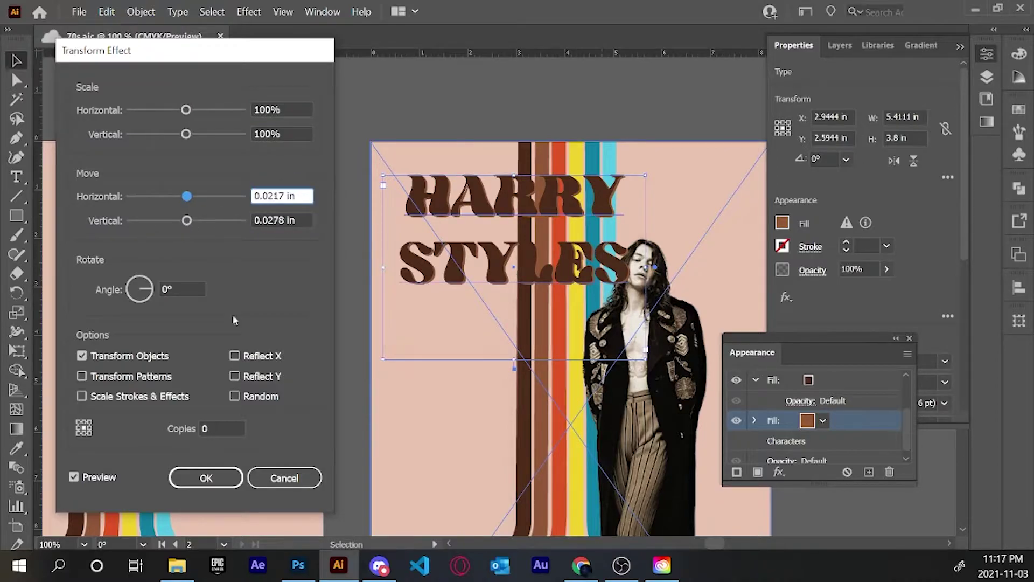
key(Tab)
click(213, 428)
key(Return)
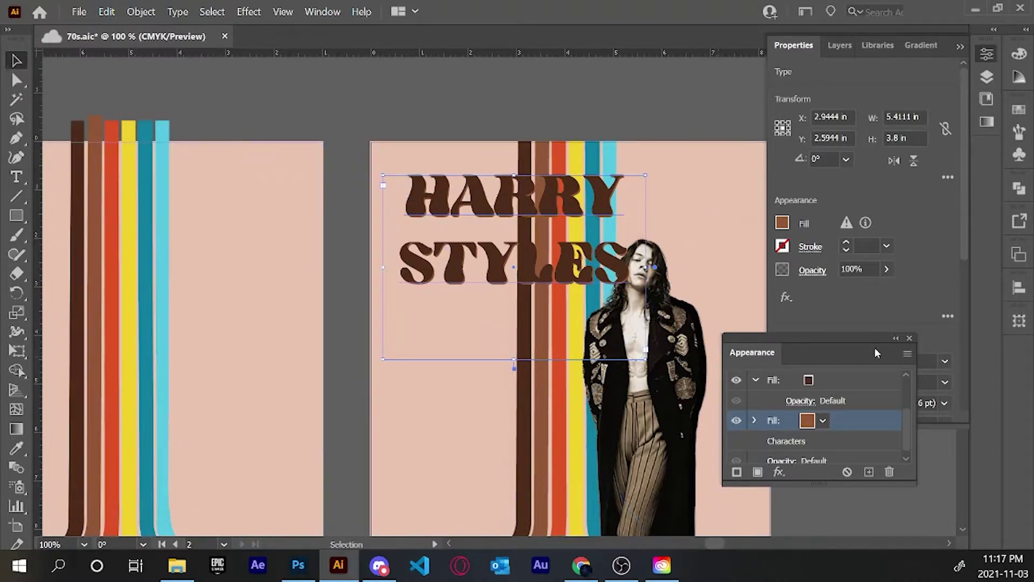
click(779, 472)
mouse_move(804, 454)
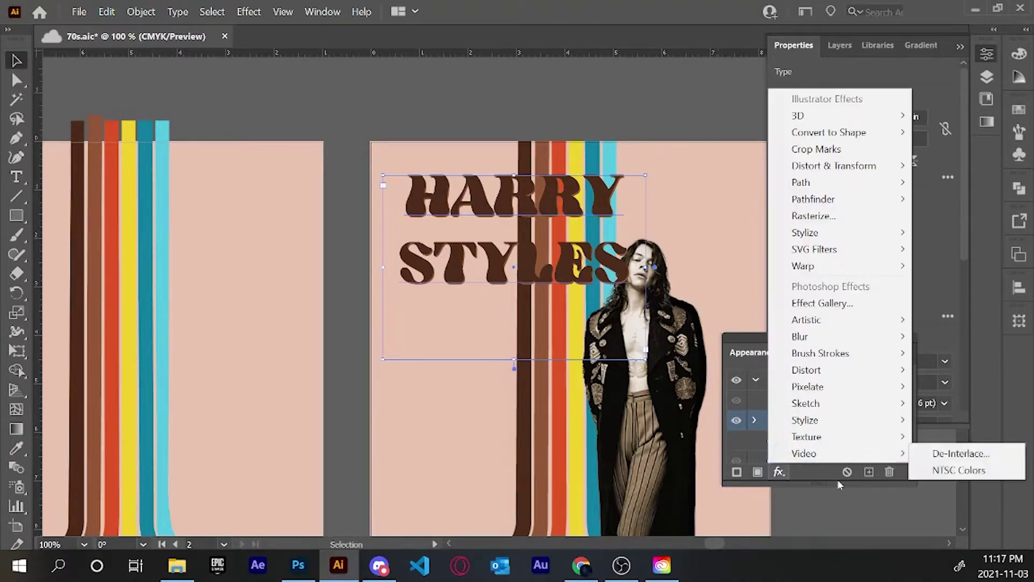
key(ctrl+z)
click(779, 471)
key(Escape)
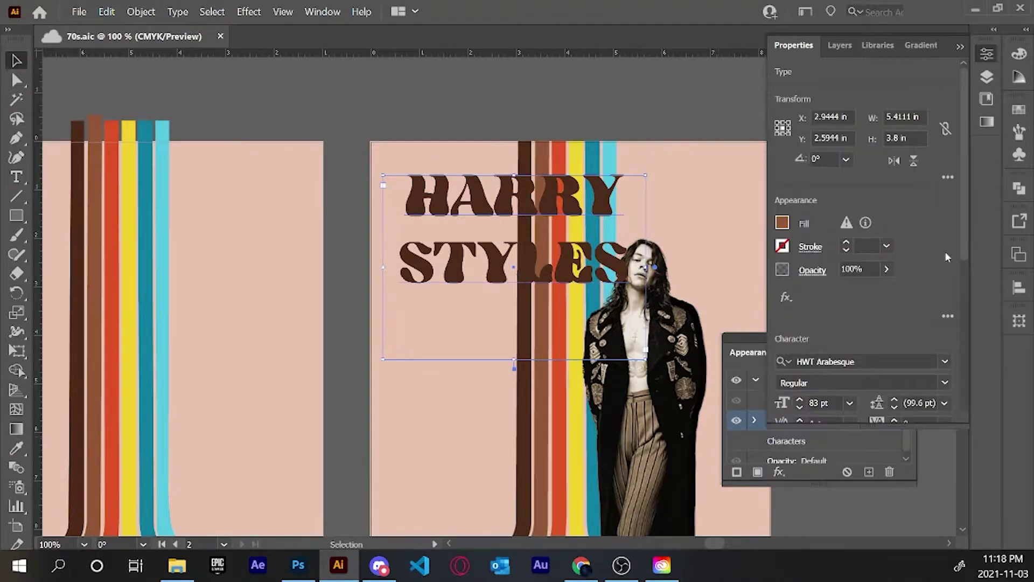
Set the title in Synthemesc-Regular at 100 pt and nudge it right and up.
click(946, 360)
scroll(986, 261, down, 5)
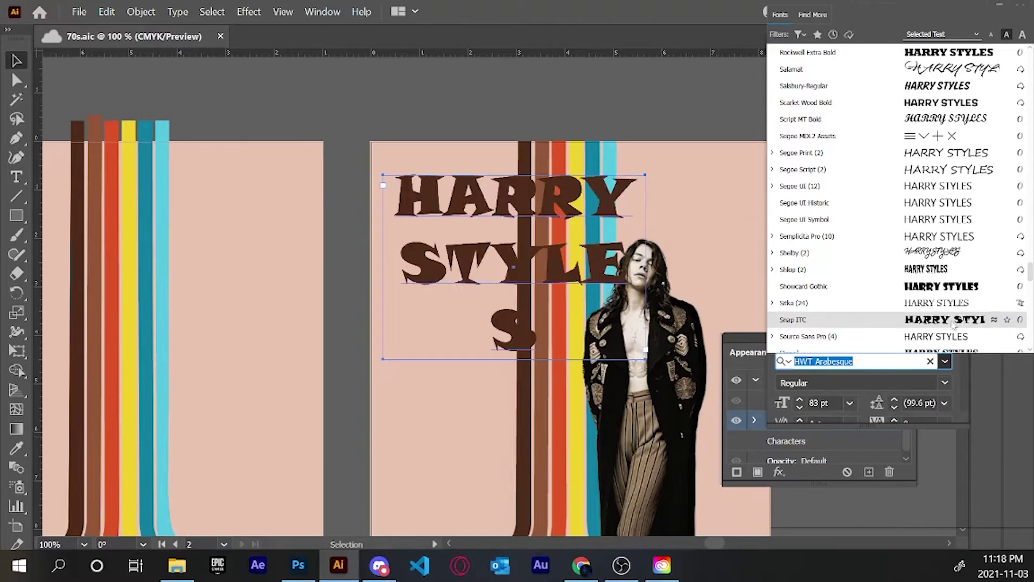
scroll(948, 162, down, 5)
click(942, 166)
drag(537, 212, 510, 217)
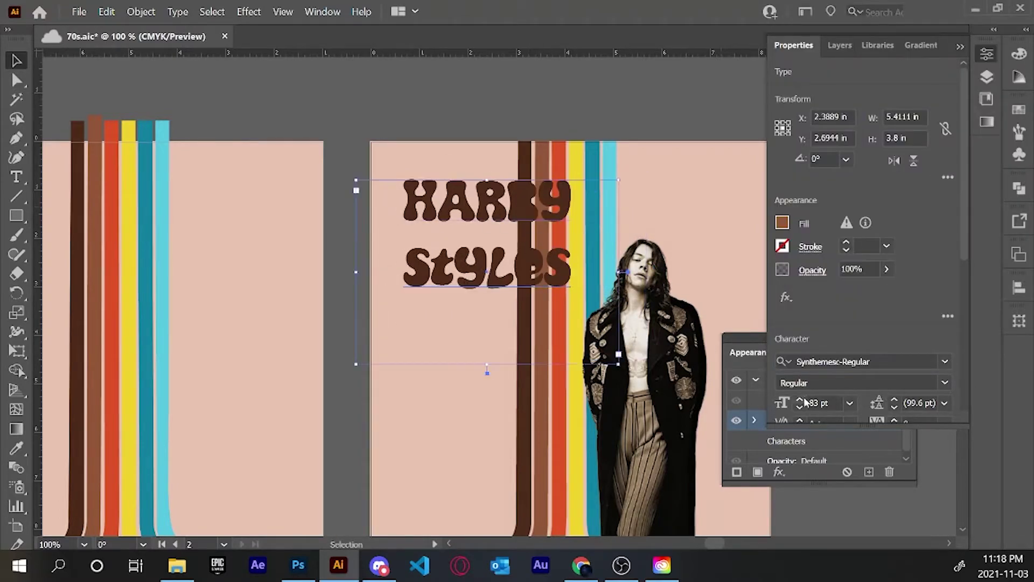
click(905, 344)
drag(485, 272, 492, 269)
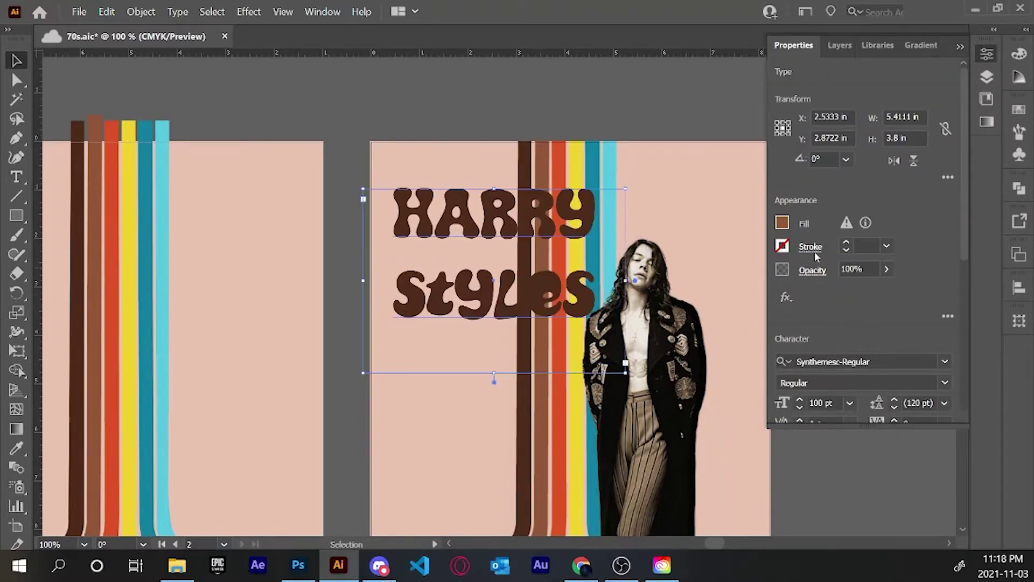
Start a Transform effect on the title's lower brown fill, trying different offsets and copy counts.
click(323, 11)
click(392, 34)
click(864, 417)
click(779, 472)
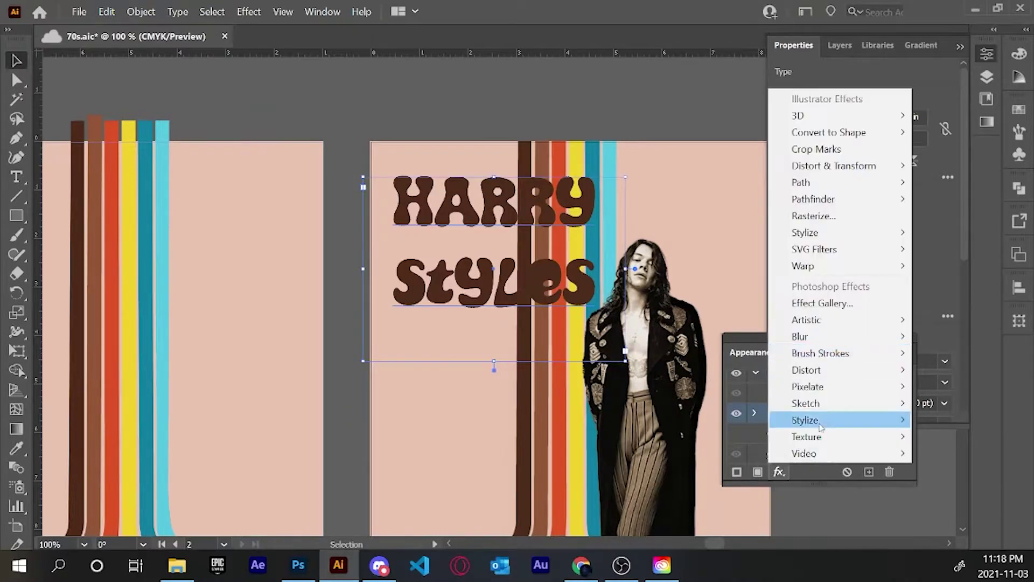
click(704, 212)
mouse_move(186, 196)
mouse_down()
mouse_move(188, 223)
mouse_move(190, 196)
mouse_up()
drag(188, 220, 188, 221)
click(190, 196)
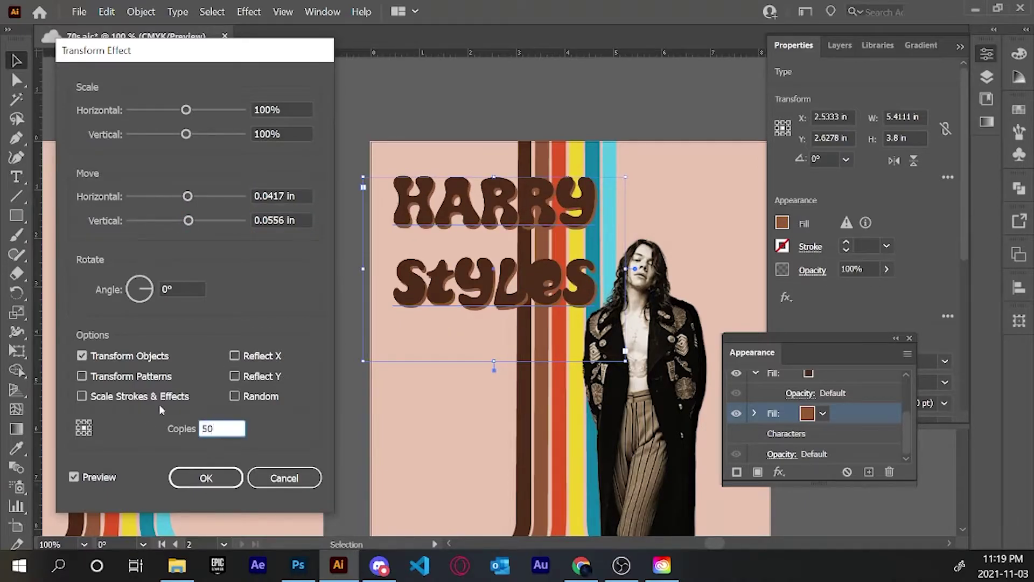
click(266, 197)
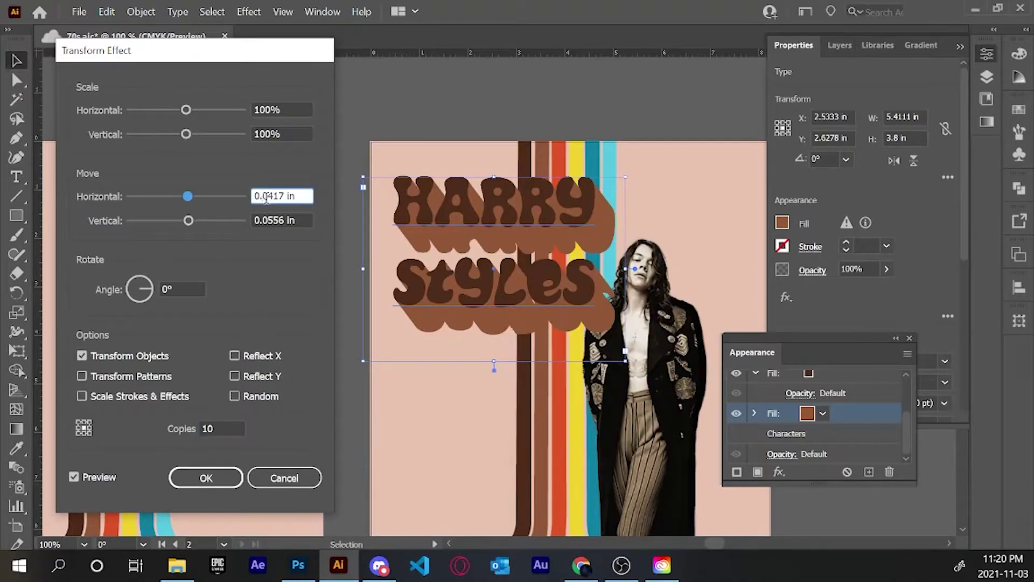
click(279, 217)
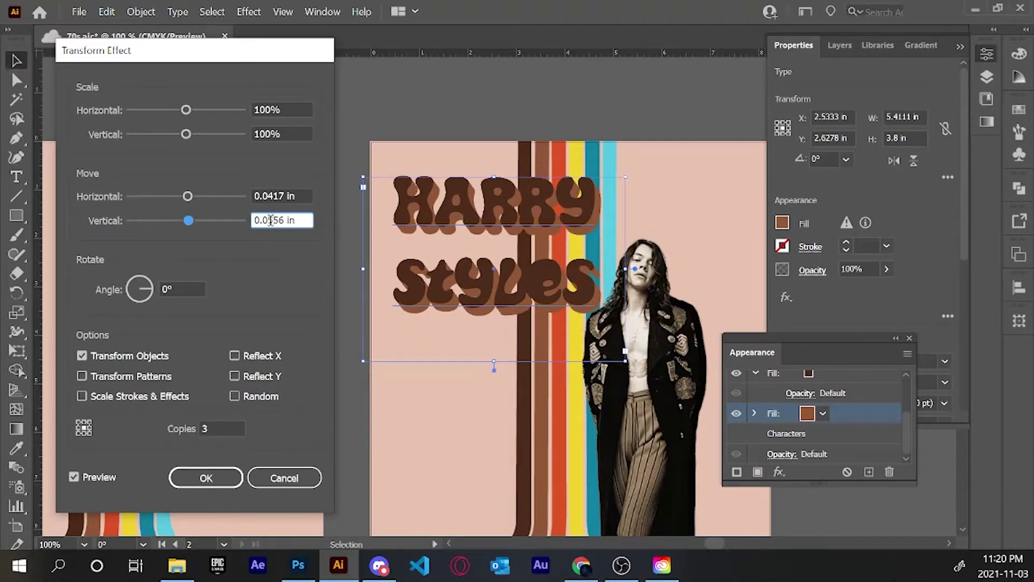
Finish the Transform with 0.02 in horizontal and vertical moves and 4 copies.
click(276, 195)
key(Delete)
key(Delete)
key(Tab)
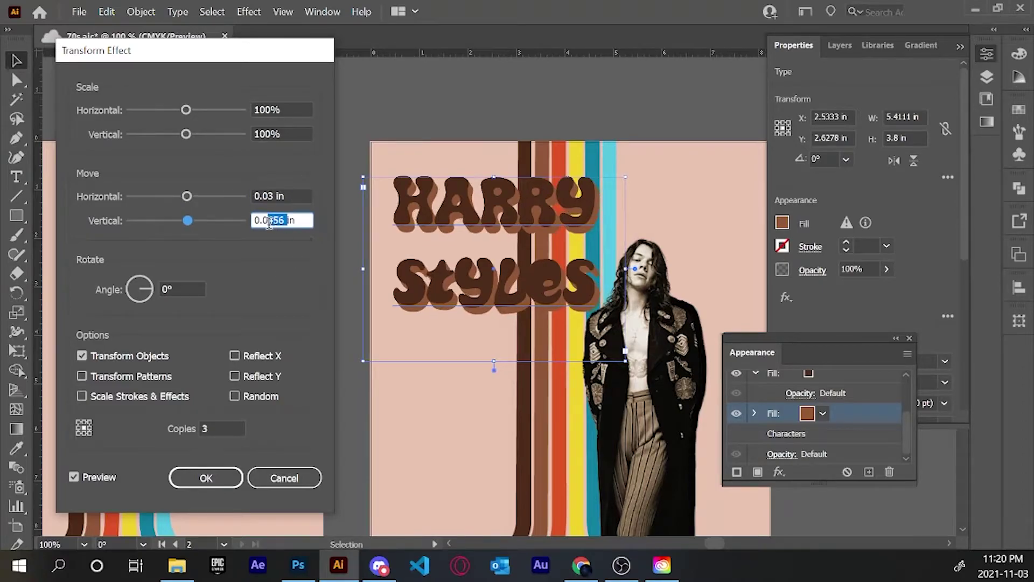
text(0.03)
key(shift+Tab)
text(4)
click(285, 218)
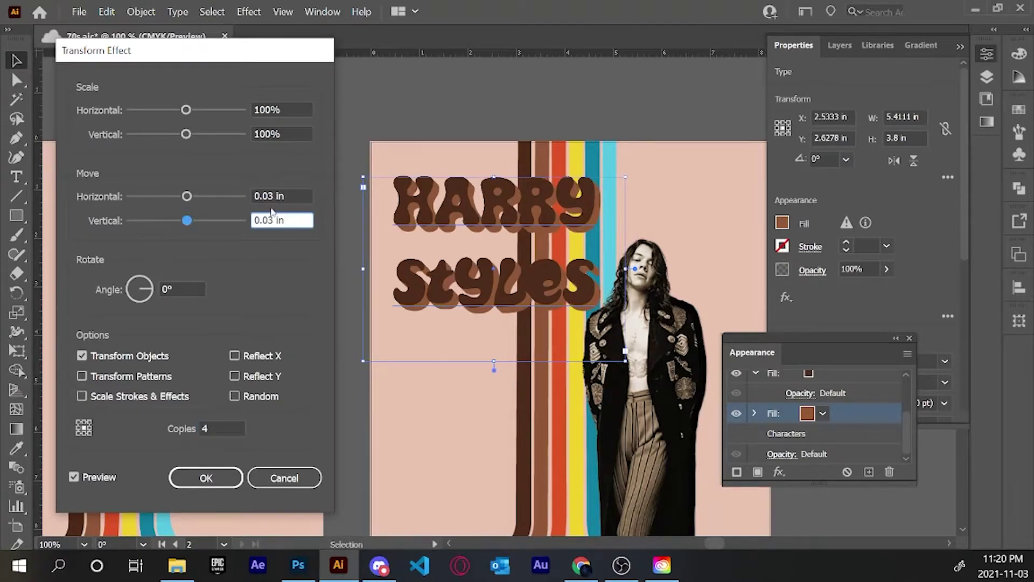
key(shift+Tab)
text(0.02)
key(Tab)
text(0.02)
key(shift+Tab)
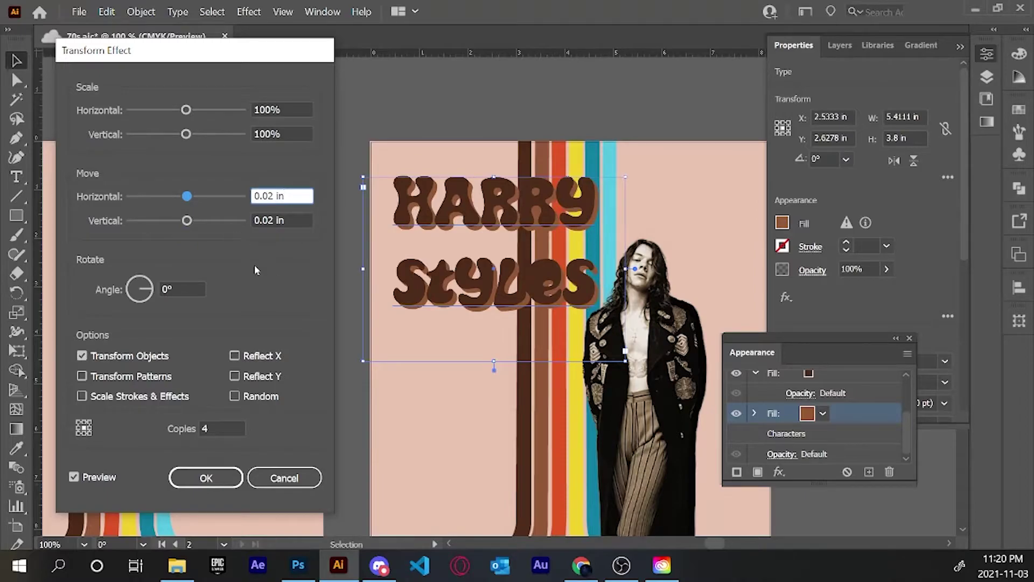
key(Return)
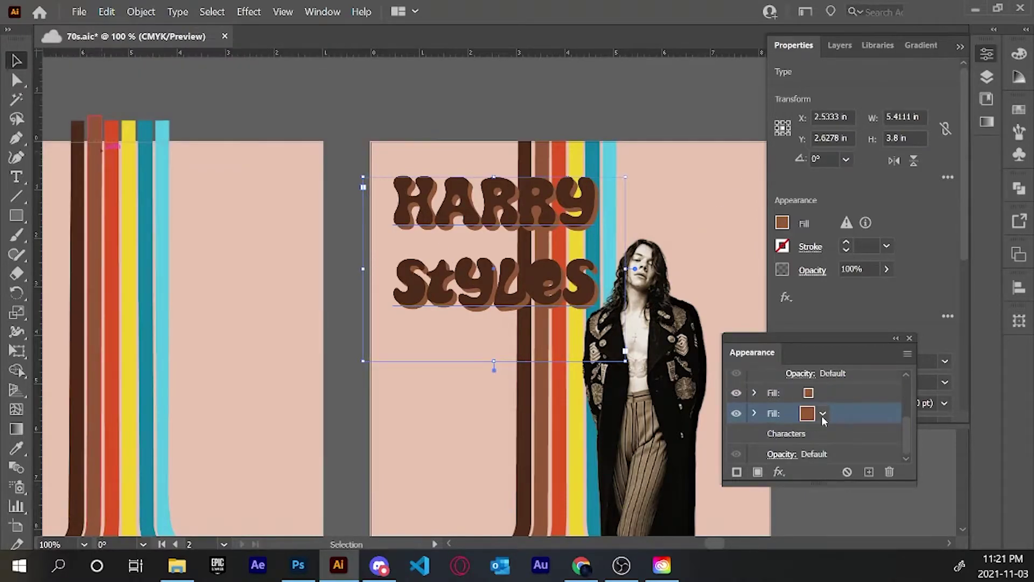
Eyedrop the orange-red stripe colour for a fill and give it a 3-copy Transform shadow.
click(822, 413)
key(i)
click(575, 422)
click(779, 471)
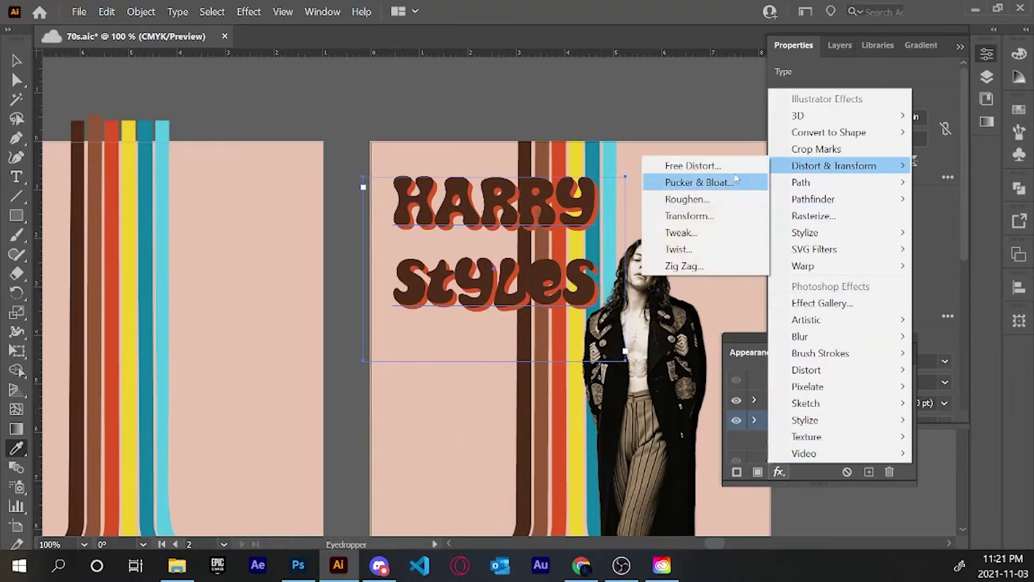
click(674, 225)
click(589, 312)
click(262, 196)
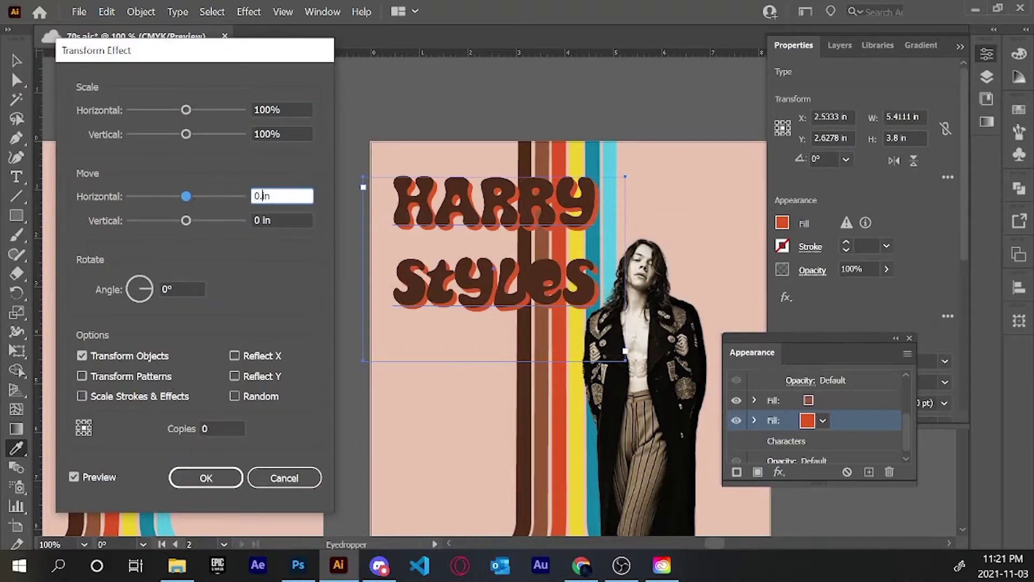
click(272, 222)
text(0.03)
click(211, 428)
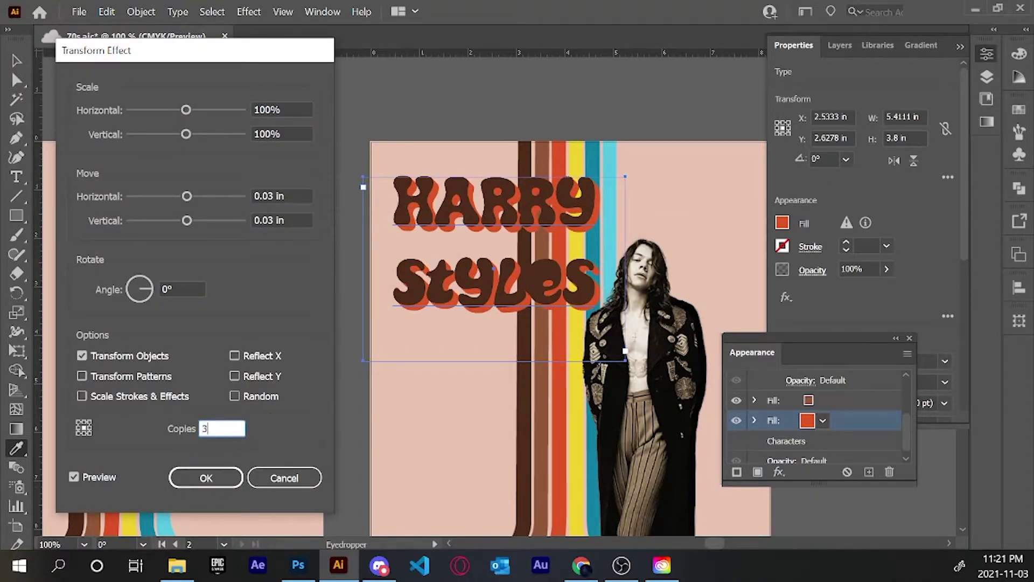
click(287, 221)
key(Return)
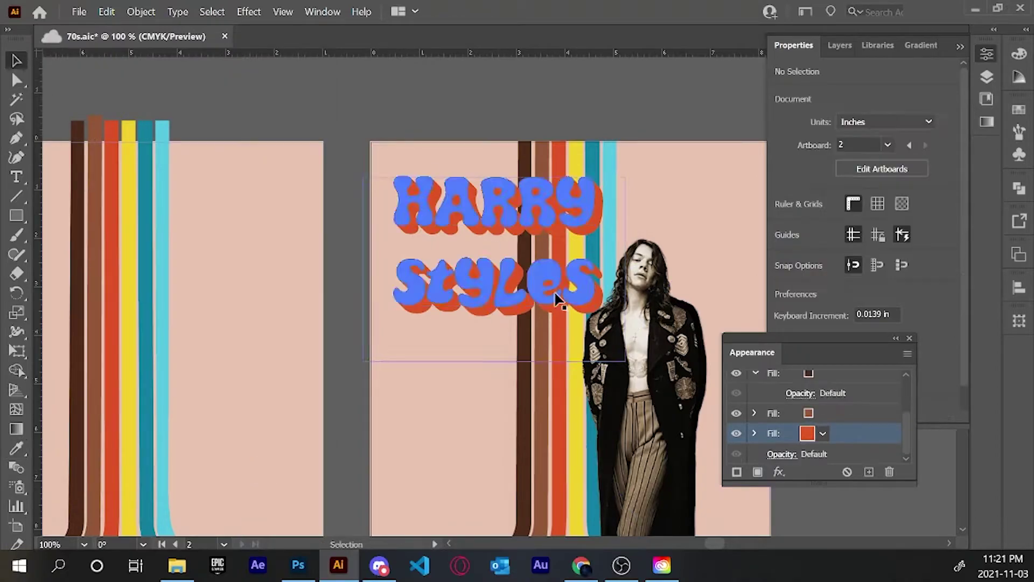
Move the title up-left, reselect it, and shift it back down.
drag(513, 298, 501, 286)
click(440, 115)
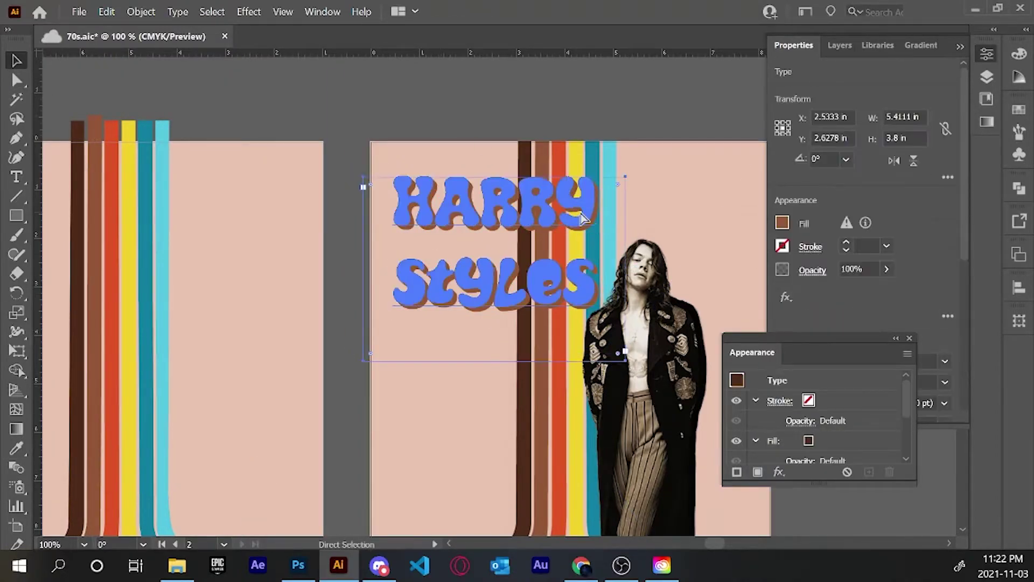
drag(586, 179, 586, 212)
Add another orange-red fill with a 0.03 in by 0.03 in Transform offset, then show the Layers panel.
click(757, 472)
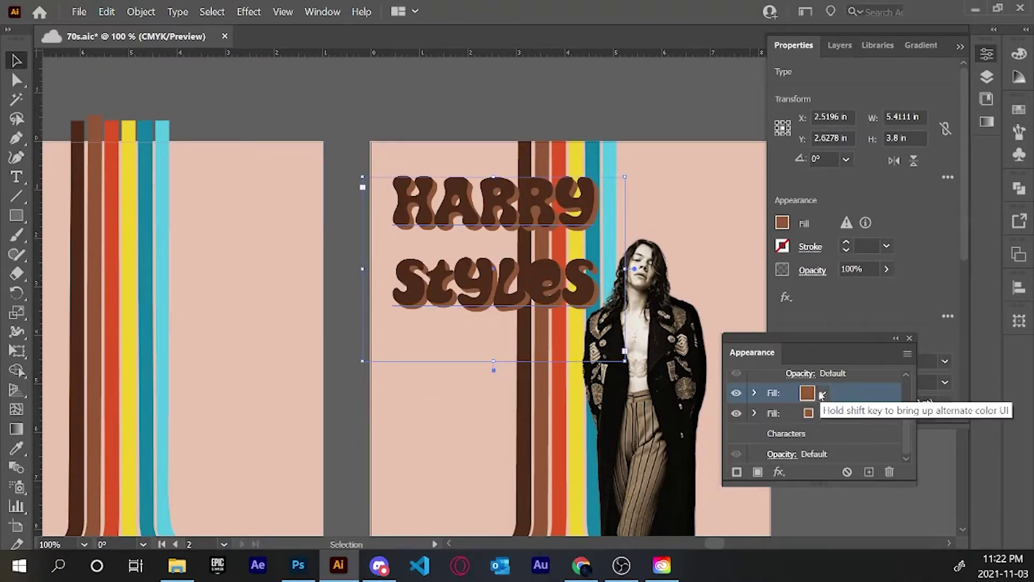
click(808, 420)
click(779, 472)
click(684, 212)
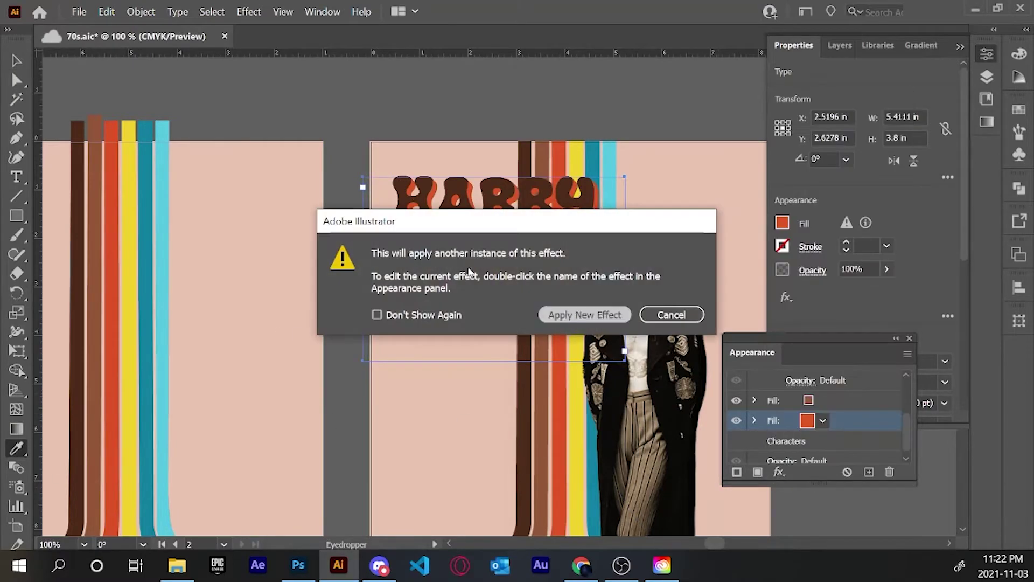
click(587, 314)
text(0.03)
key(Tab)
text(0.03)
key(Tab)
click(206, 478)
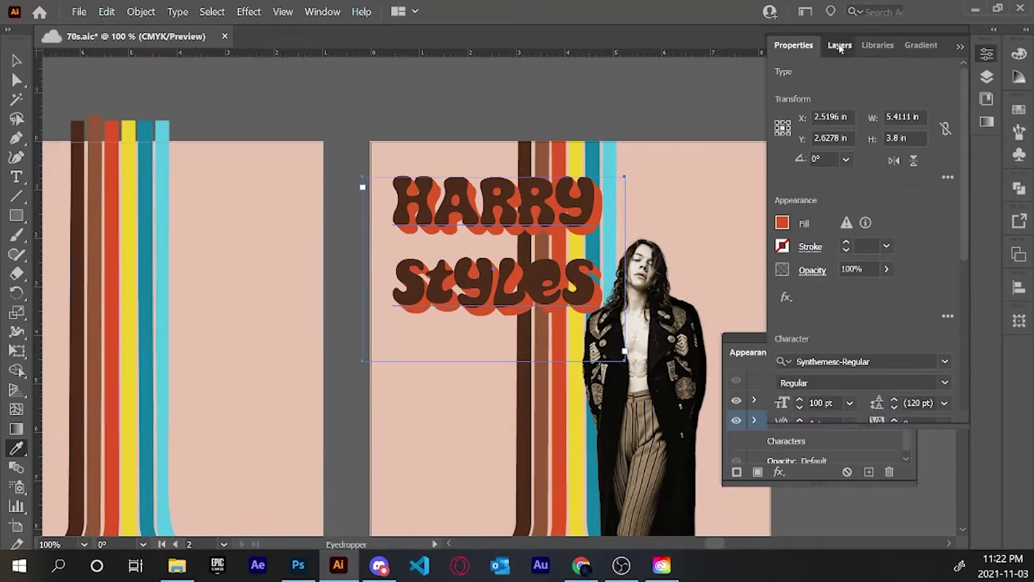
click(829, 43)
Colour a title copy's shadow fill teal by eyedropping it from the artwork.
key(v)
click(401, 93)
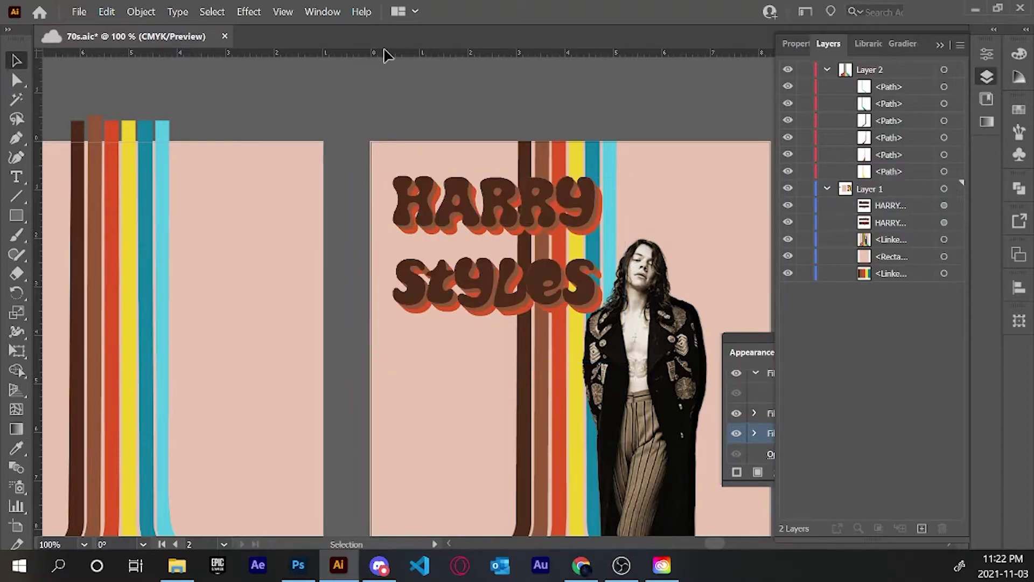
scroll(422, 153, down, 3)
scroll(710, 373, up, 2)
drag(929, 222, 929, 240)
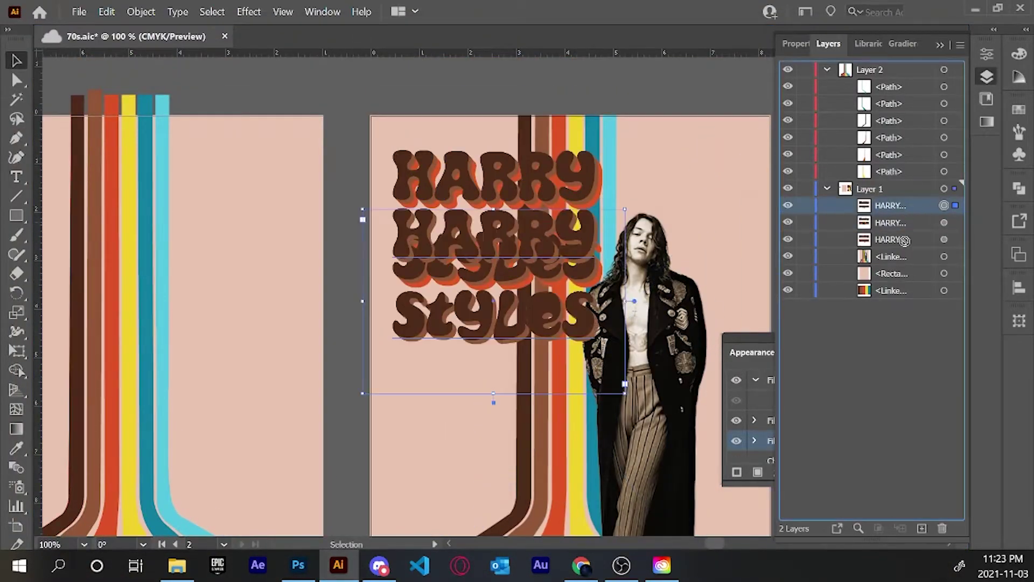
mouse_move(510, 259)
mouse_down()
mouse_move(511, 332)
mouse_move(512, 280)
mouse_up()
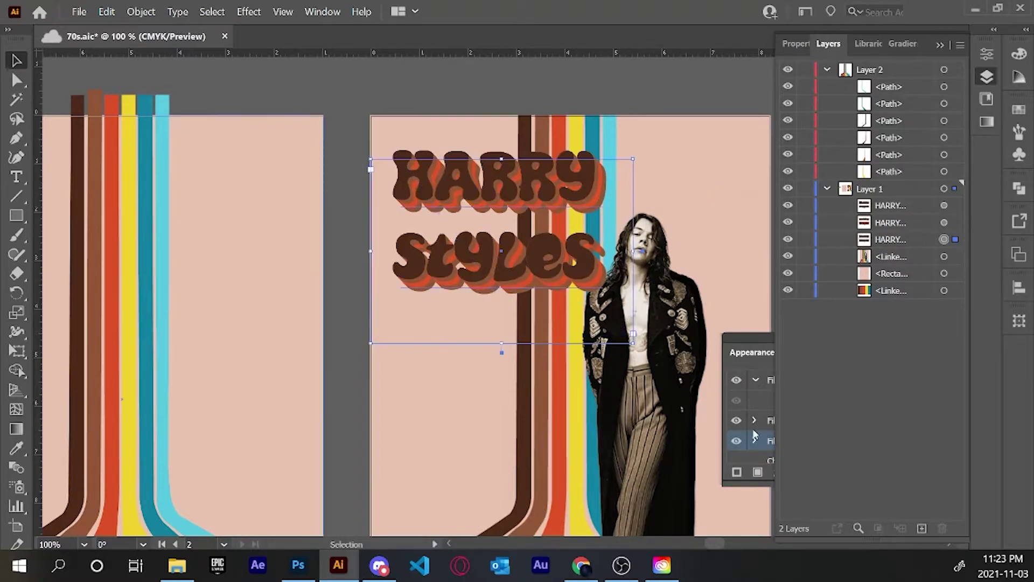
click(807, 440)
key(i)
click(603, 445)
key(v)
Select all three title copies and switch them to a bubbly rounded font.
drag(307, 85, 462, 178)
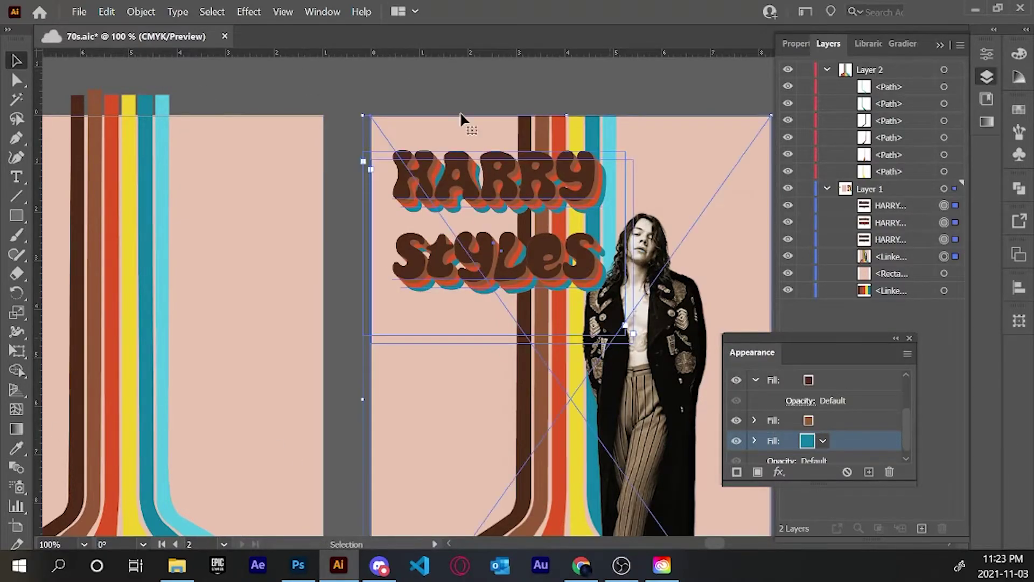
click(797, 43)
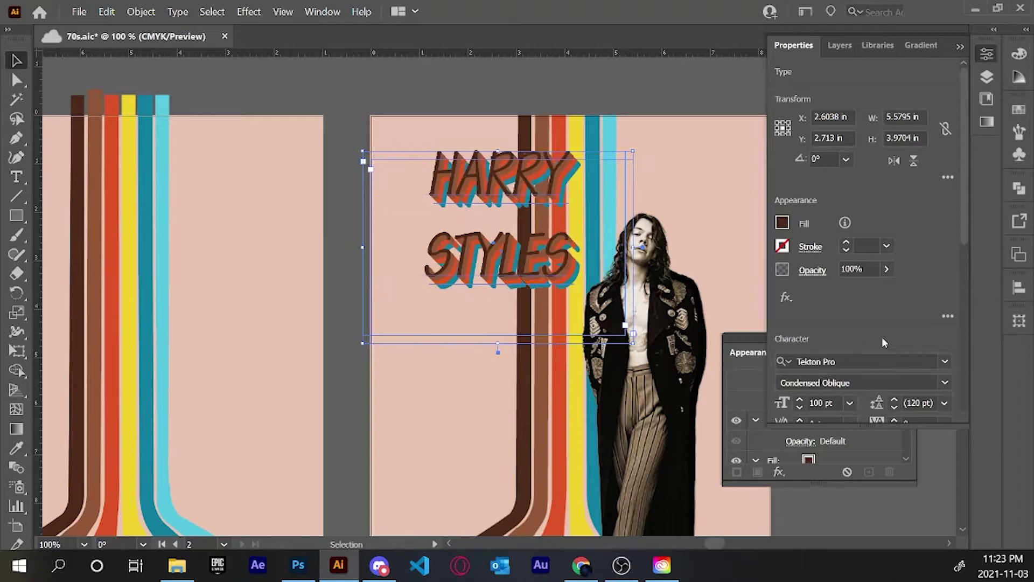
scroll(884, 305, down, 5)
click(404, 115)
click(608, 130)
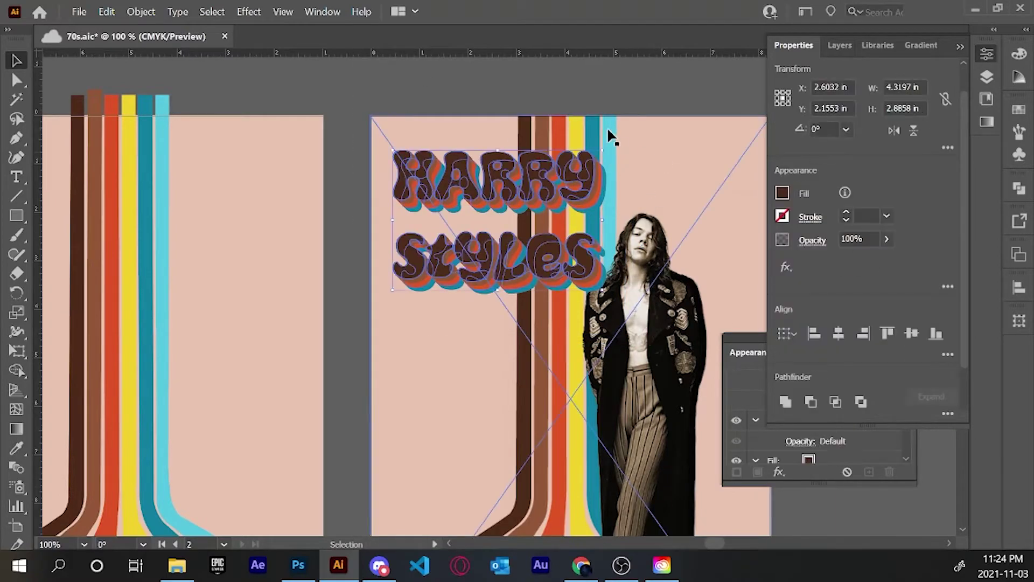
click(840, 46)
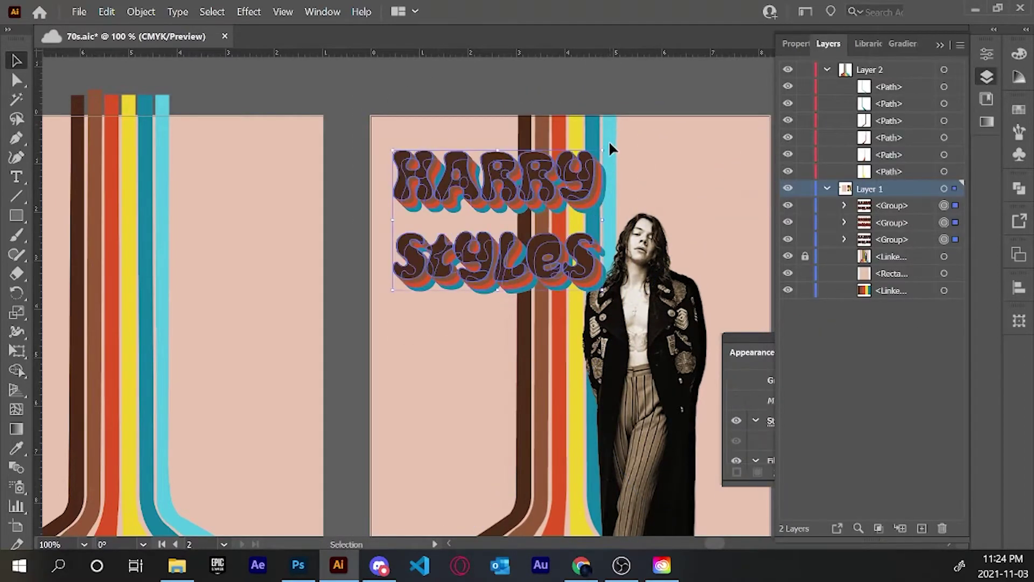
Tilt the title counter-clockwise and dock the Appearance panel below Layers.
drag(602, 144, 589, 156)
key(ctrl+minus)
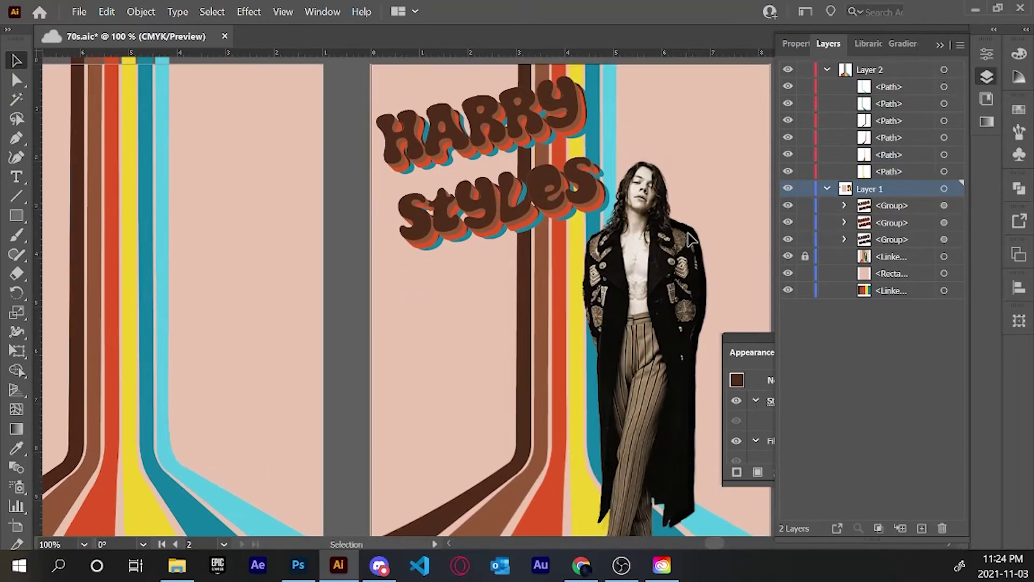
drag(712, 545, 718, 545)
drag(755, 339, 942, 317)
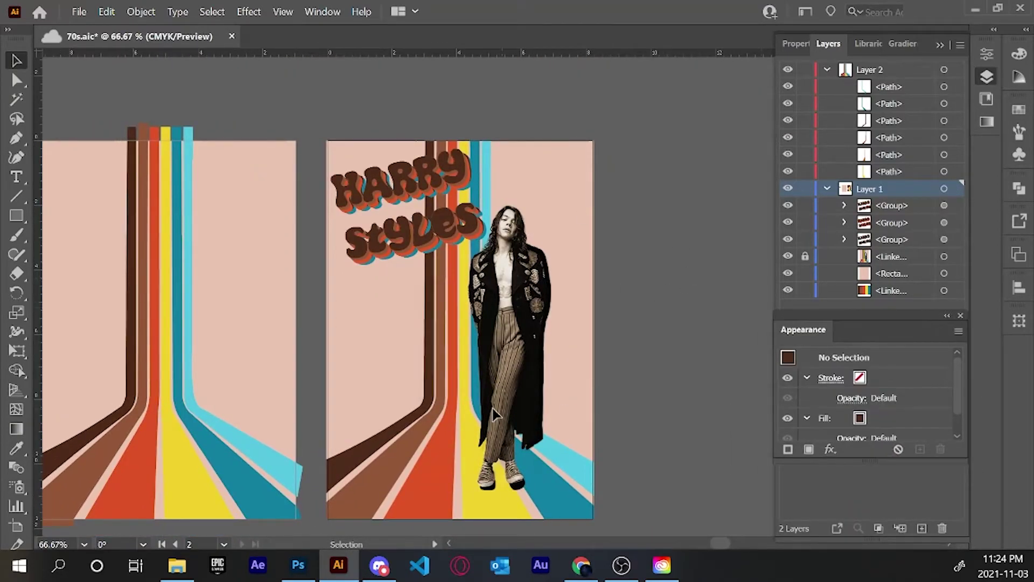
Retune the model's adjustment layers to brightness -45, hue 33 and saturation 52.
click(299, 565)
drag(536, 269, 480, 269)
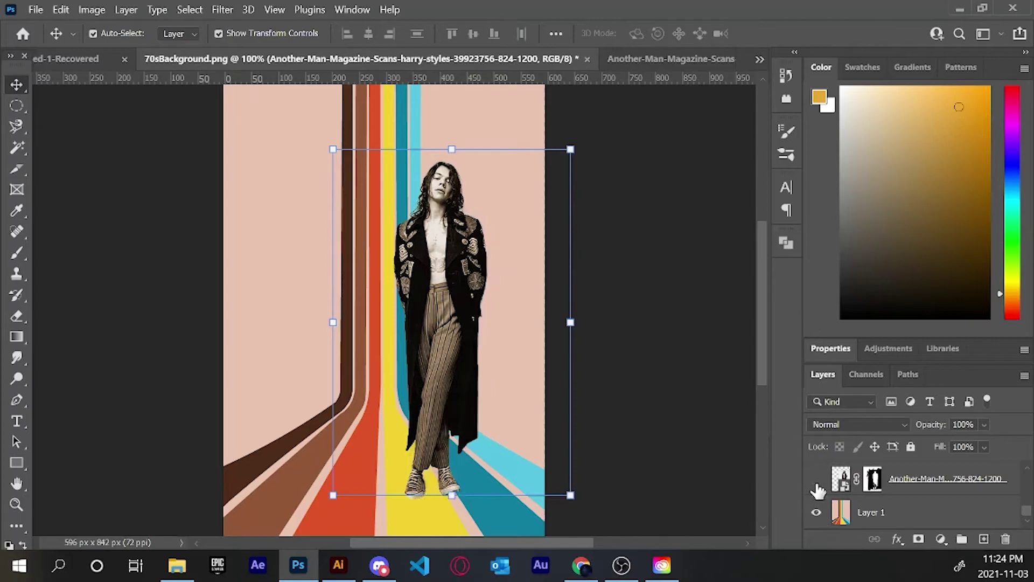
click(890, 479)
double_click(890, 479)
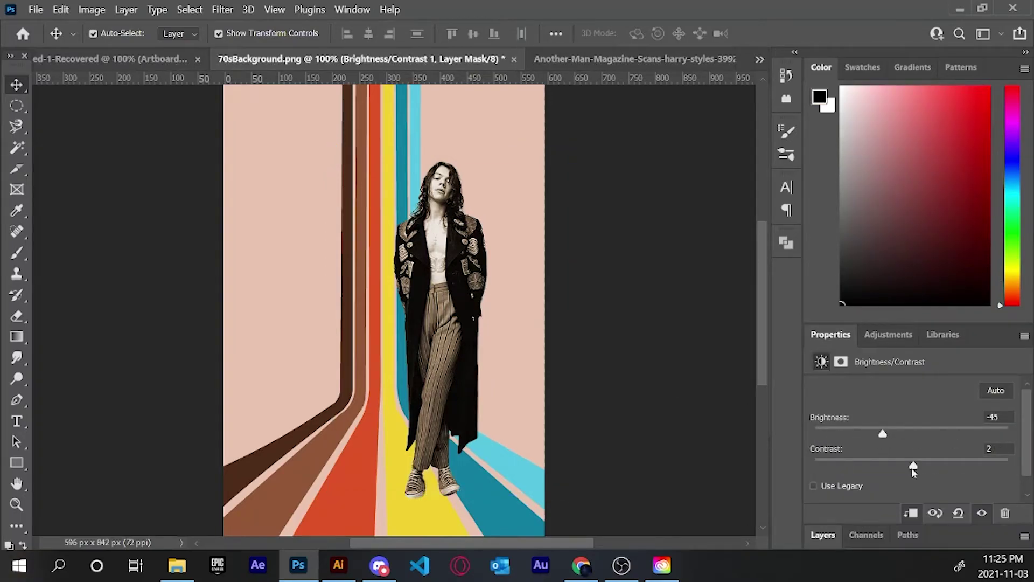
double_click(915, 478)
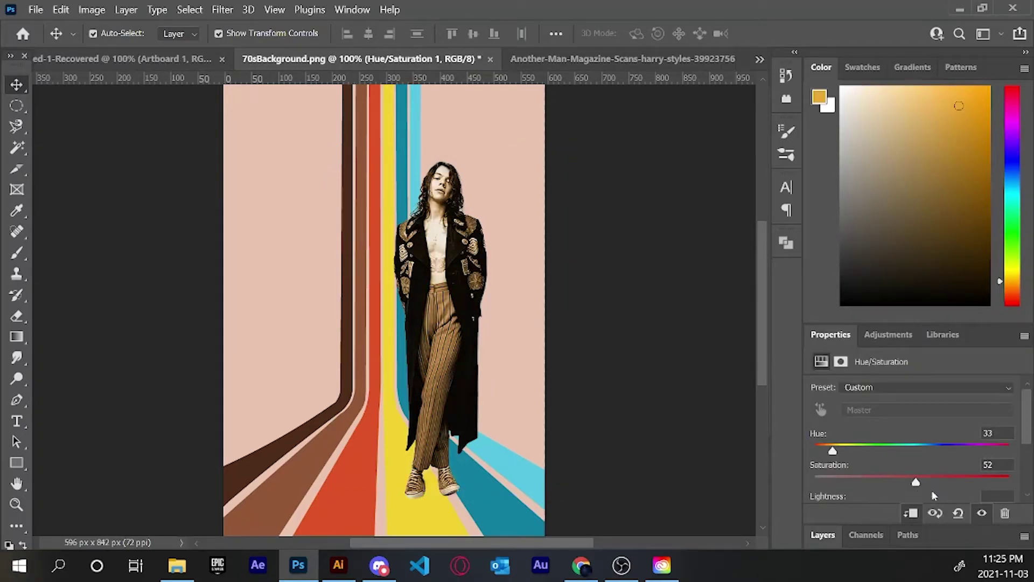
Save the cut-out model as a PNG named harry, then return to Illustrator.
click(253, 302)
key(ctrl+Tab)
key(ctrl+shift+s)
text(harry)
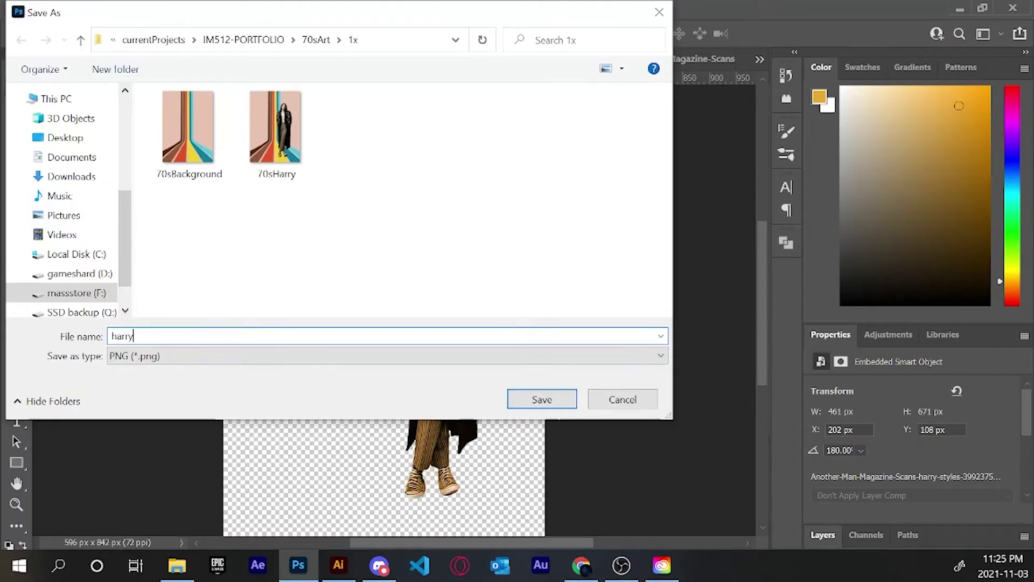
key(Return)
key(alt+Tab)
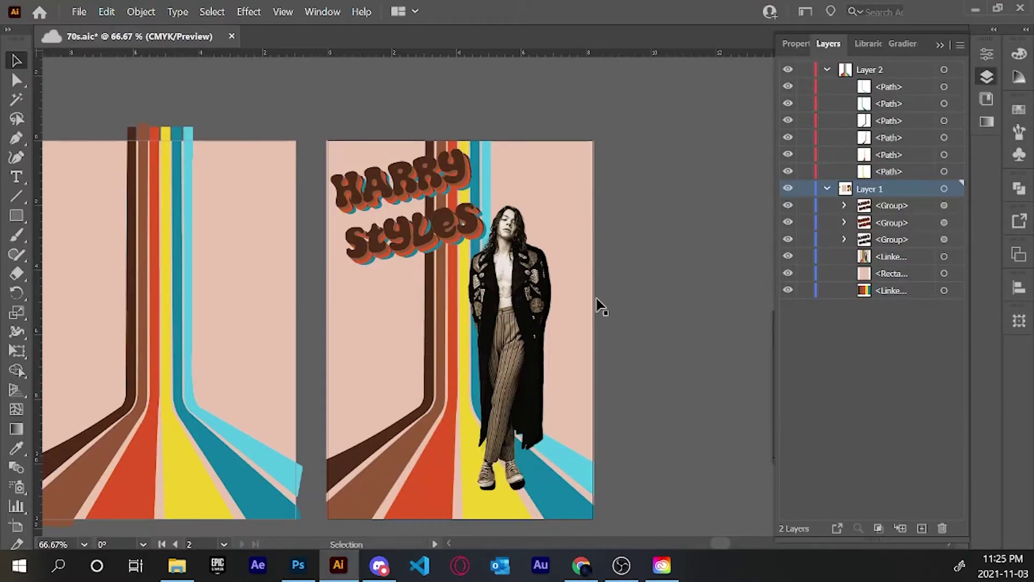
Replace the old model with the placed harry cut-out, lock Layer 1 and add Layer 3.
mouse_move(598, 305)
mouse_down()
mouse_move(348, 569)
mouse_move(435, 318)
mouse_up()
drag(890, 243, 890, 282)
click(655, 344)
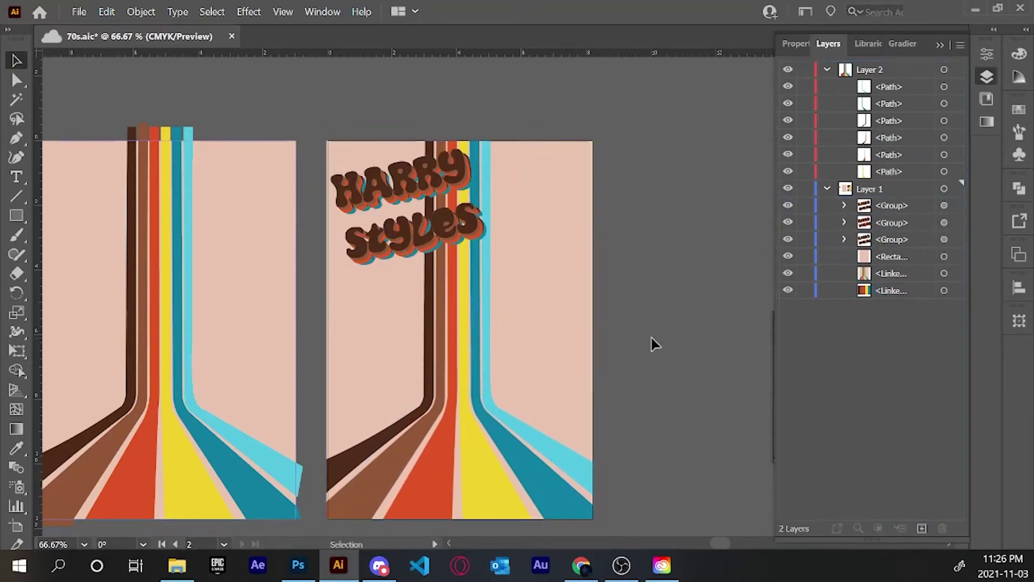
drag(468, 202, 579, 488)
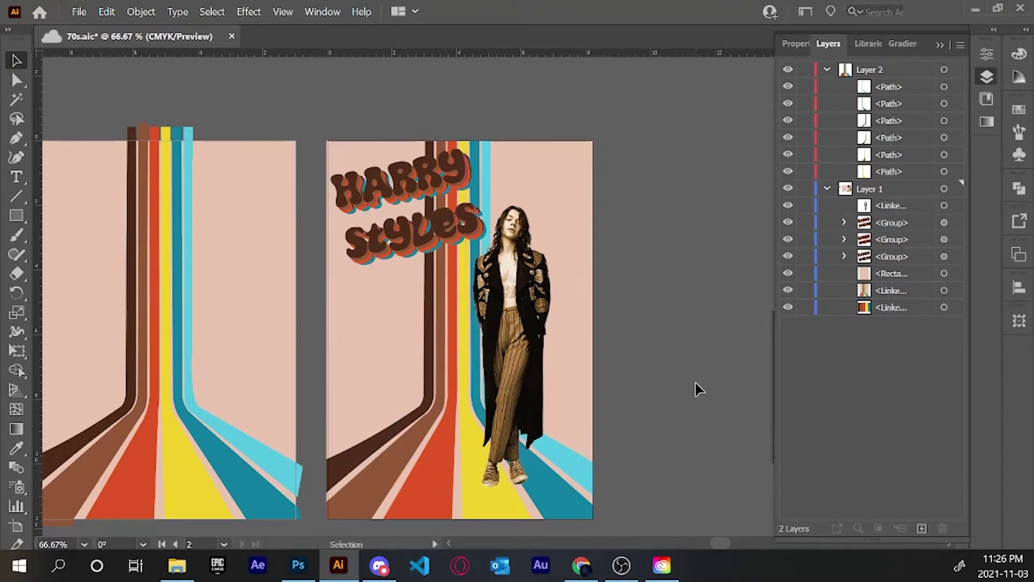
drag(891, 206, 902, 281)
key(ctrl+l)
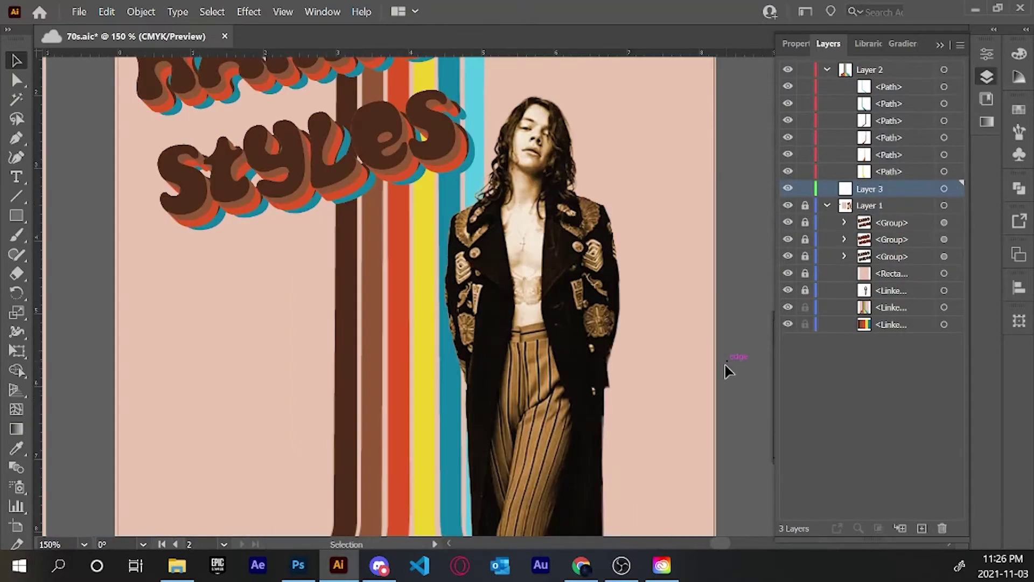
key(ctrl+plus)
key(ctrl+plus)
Pen-trace around the left shoe and up the model's left side, with no fill and a 3 pt stroke.
click(495, 462)
click(467, 461)
click(455, 444)
click(474, 394)
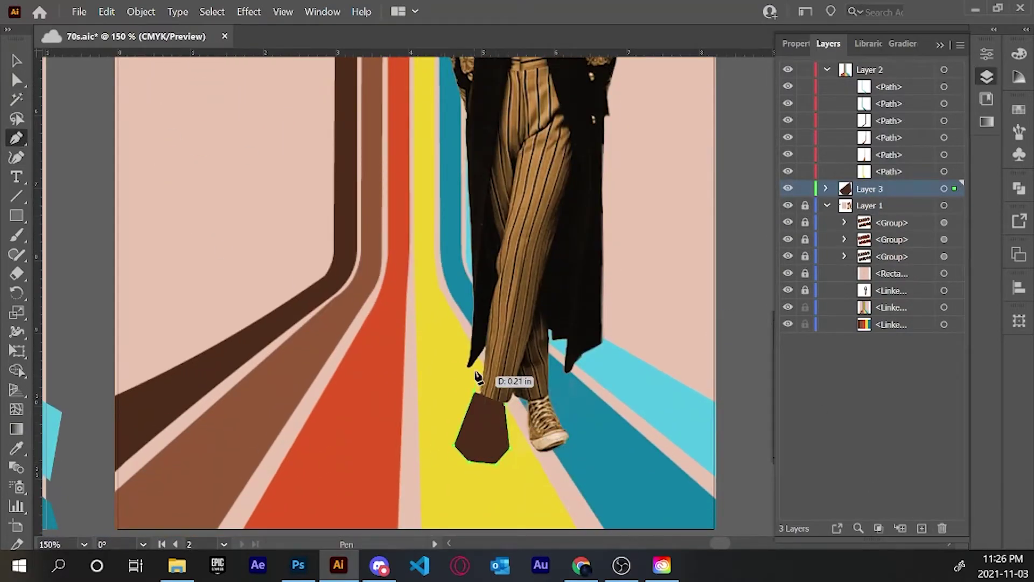
click(473, 215)
scroll(464, 210, up, 2)
click(459, 195)
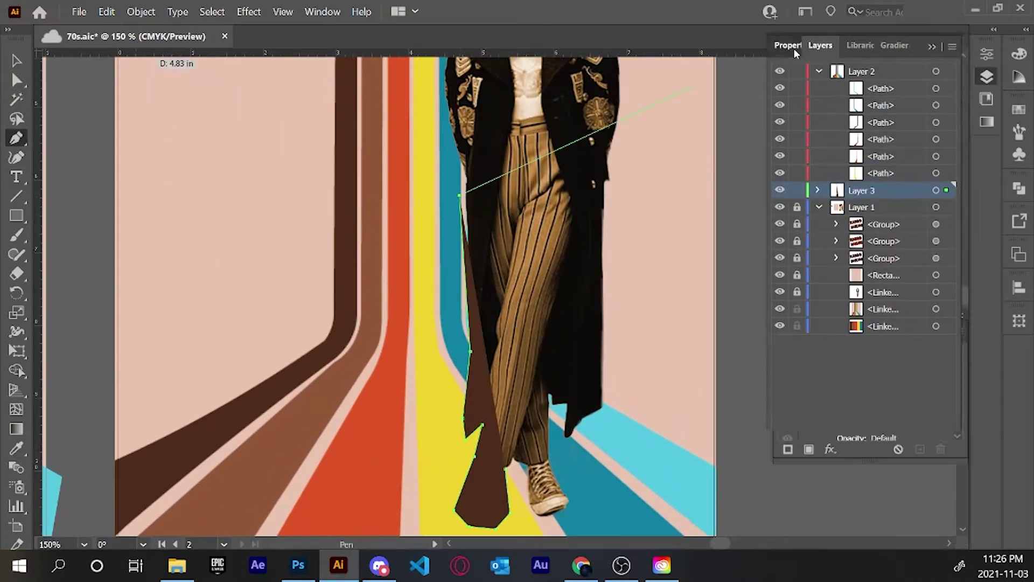
scroll(441, 205, up, 5)
scroll(460, 296, up, 6)
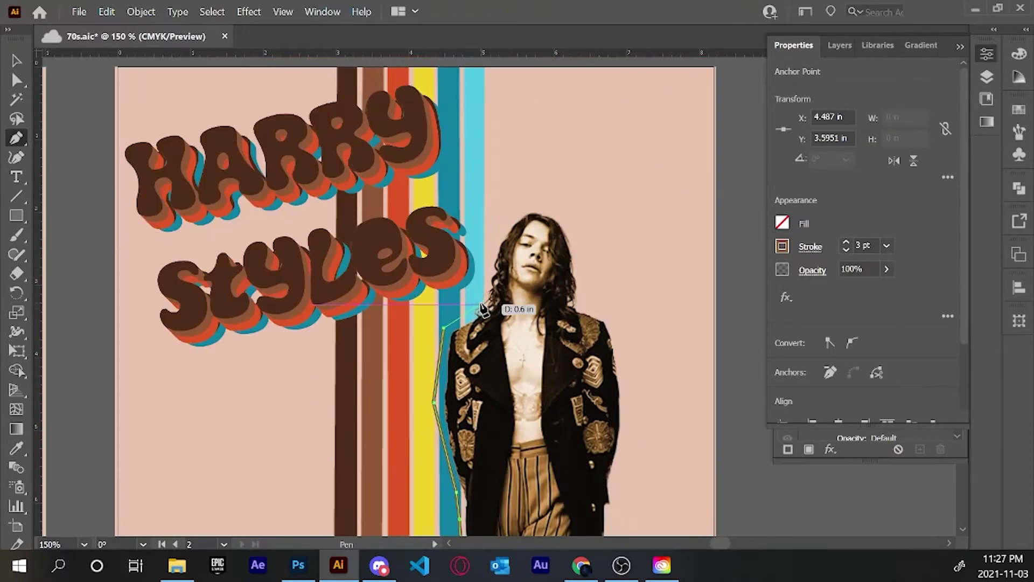
Continue the outline around the head and down the coat's right edge to the shoes.
click(492, 240)
click(531, 200)
scroll(619, 383, down, 8)
click(615, 220)
click(608, 253)
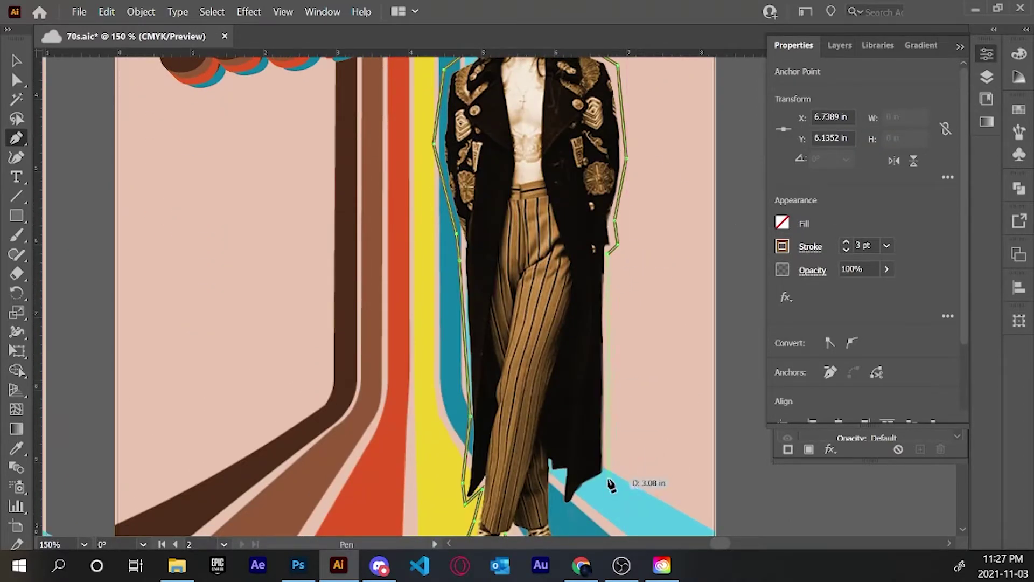
click(562, 471)
scroll(561, 431, down, 2)
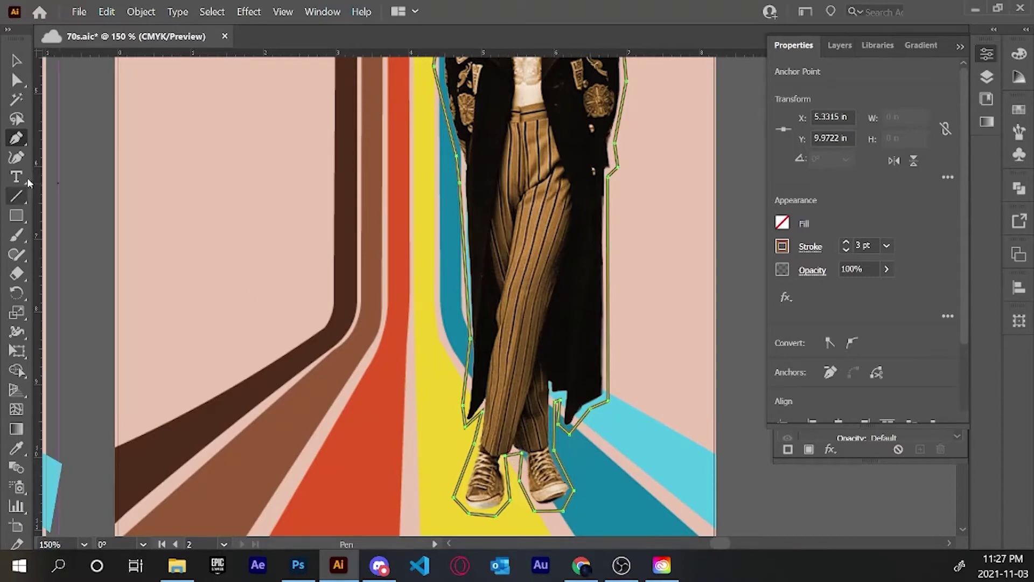
scroll(661, 399, up, 7)
scroll(635, 441, down, 10)
alt+scroll(530, 333, up, 3)
key(shift+grave)
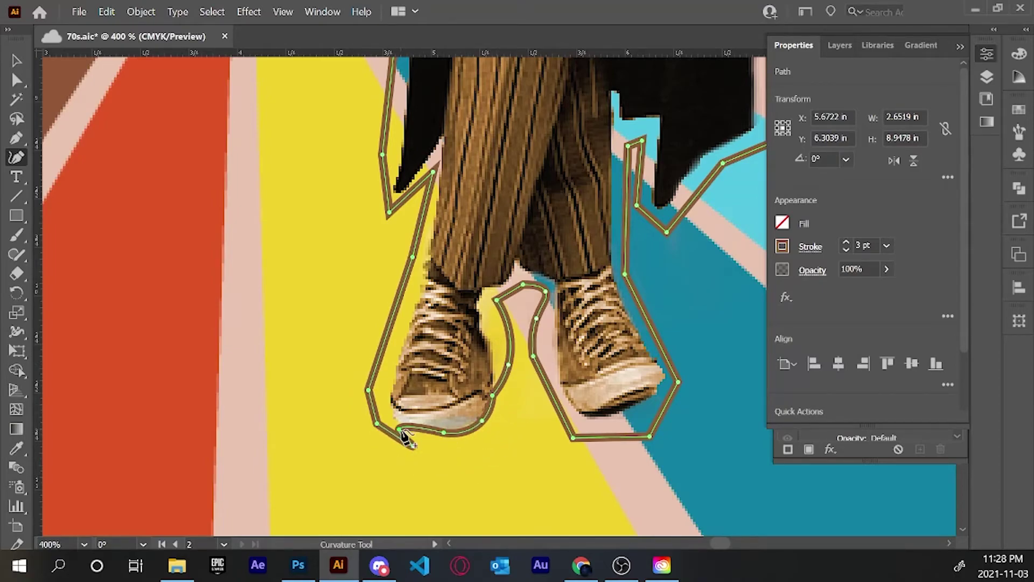
Curve the outline around the shoes, the right coat edge and the right side of the hair.
drag(412, 258, 425, 265)
drag(433, 172, 441, 144)
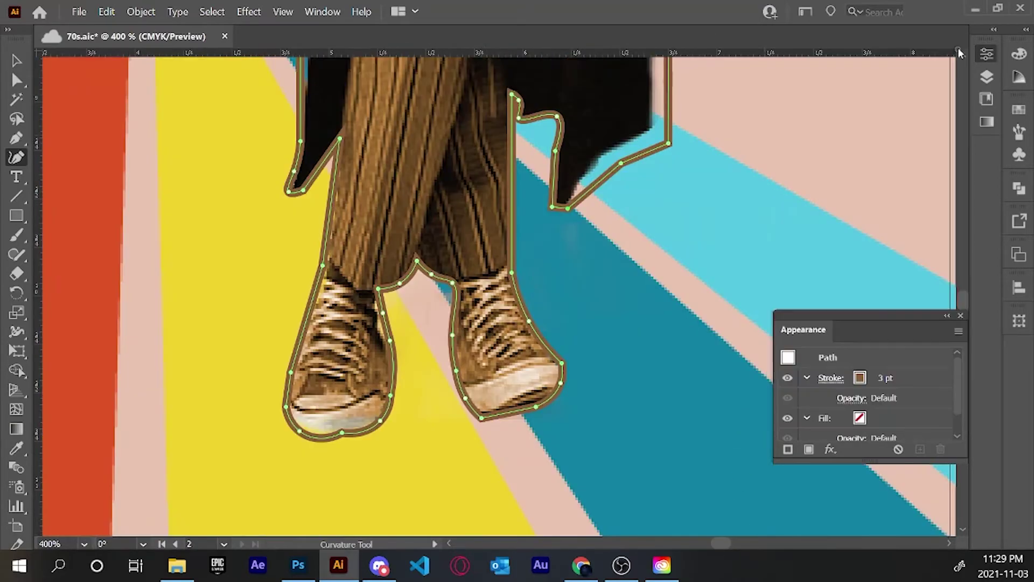
drag(962, 409, 964, 294)
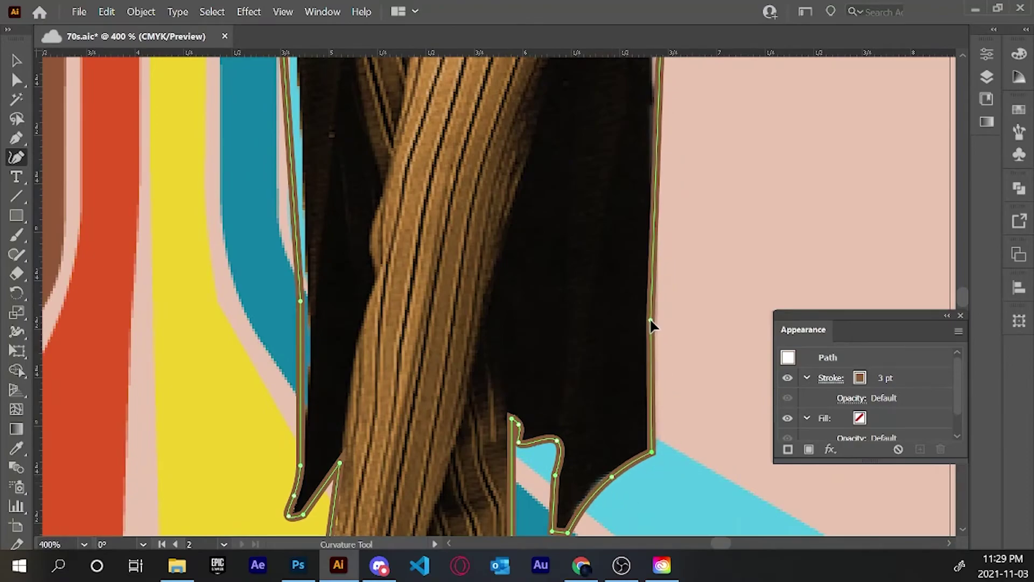
scroll(651, 324, up, 10)
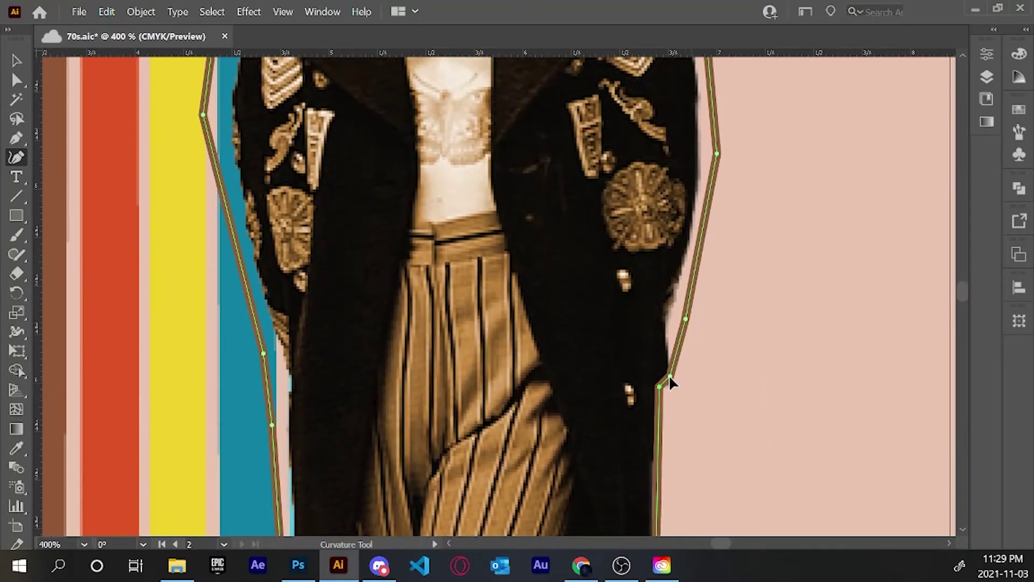
click(702, 183)
drag(963, 294, 962, 284)
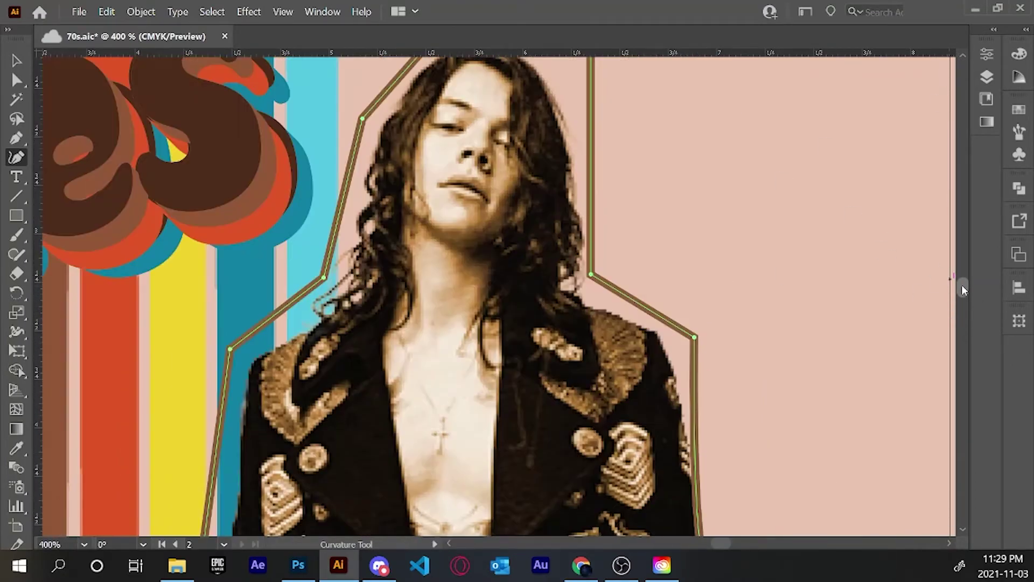
click(581, 224)
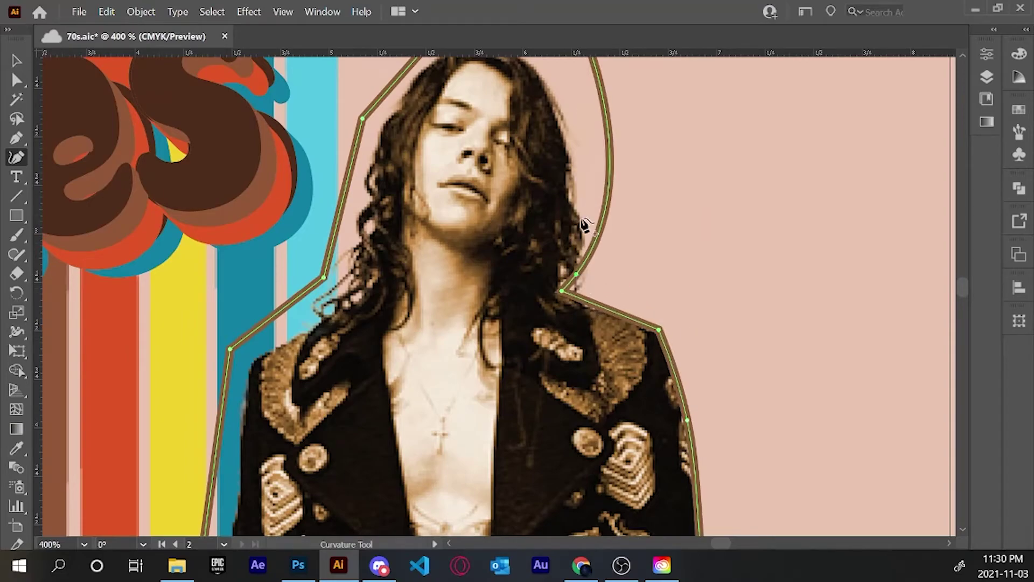
drag(963, 286, 963, 279)
Curve the outline over the head, down the left hair and out around the left jacket edge.
click(481, 255)
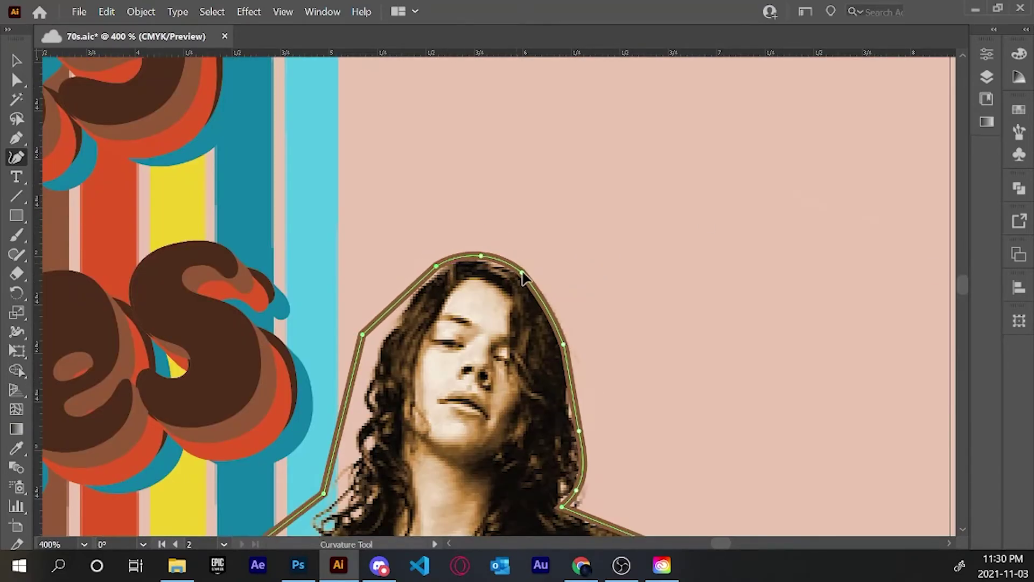
click(400, 308)
drag(363, 335, 375, 372)
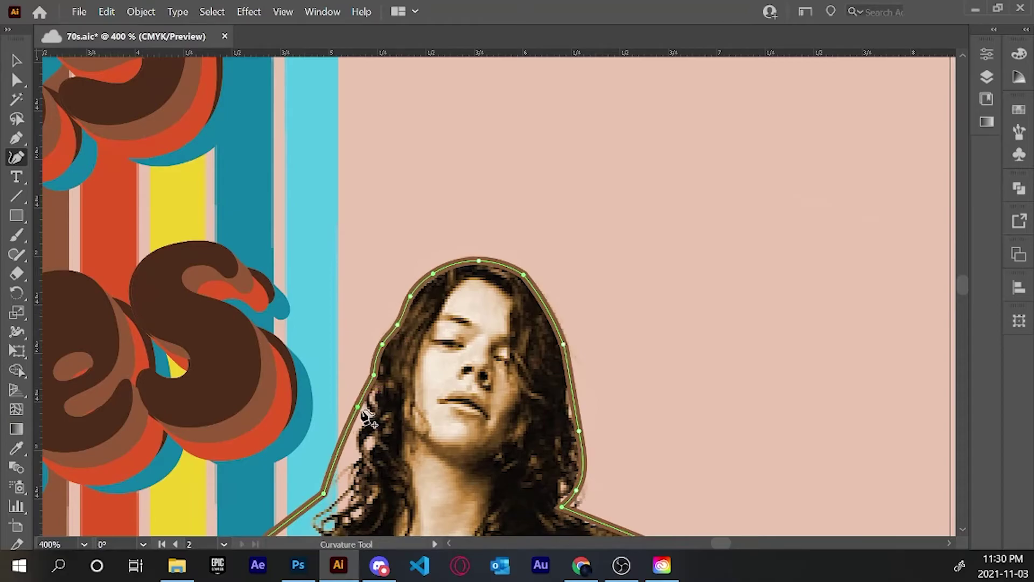
mouse_move(962, 284)
mouse_down()
mouse_move(962, 295)
mouse_move(963, 287)
mouse_up()
click(366, 291)
click(319, 407)
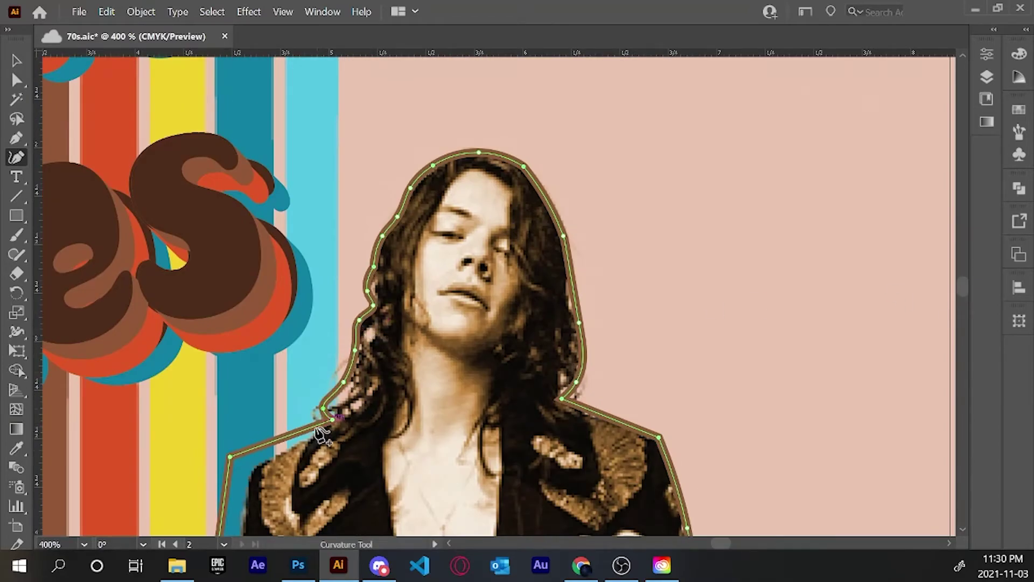
scroll(950, 267, down, 5)
scroll(962, 293, down, 5)
click(260, 367)
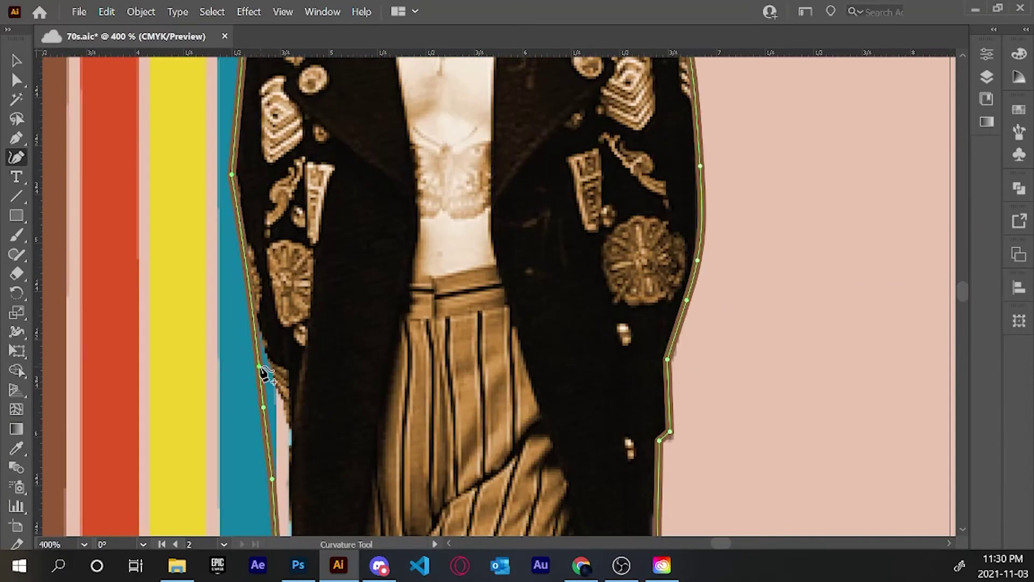
drag(261, 406, 286, 426)
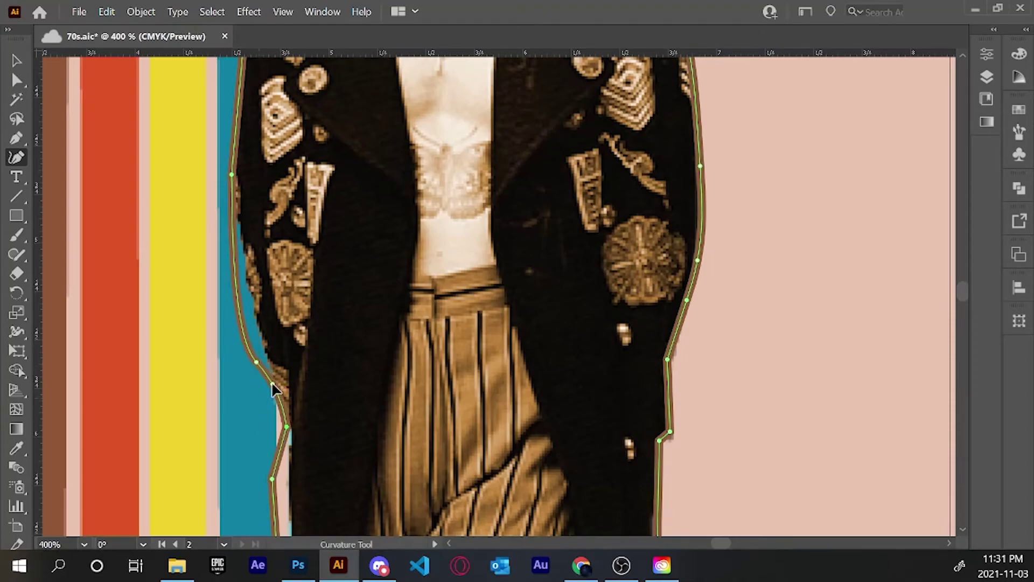
scroll(962, 289, down, 5)
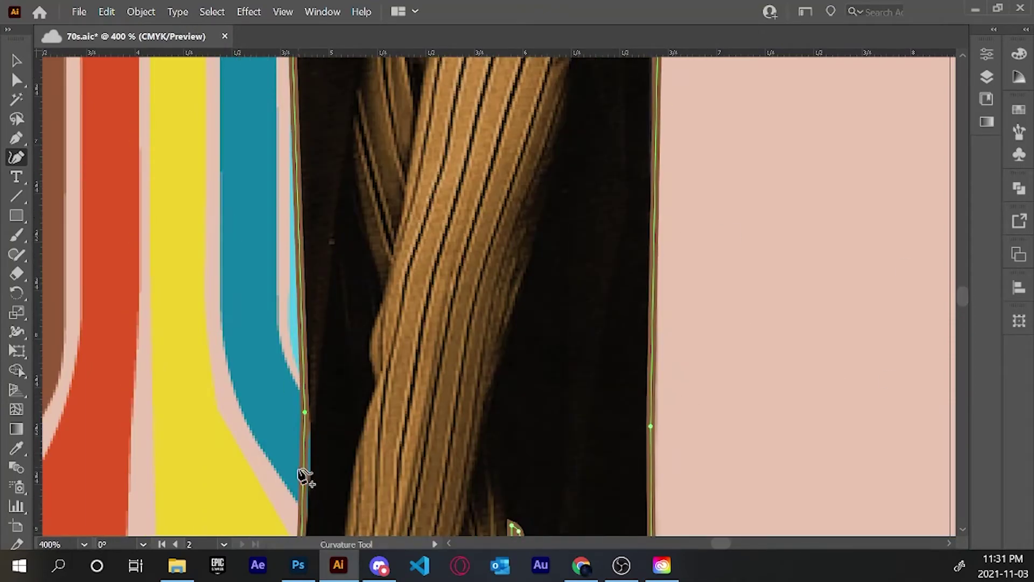
key(ctrl+minus)
scroll(968, 303, up, 5)
key(ctrl+minus)
key(ctrl+minus)
key(ctrl+minus)
Close the outline path and turn its stroke into a fill.
click(987, 54)
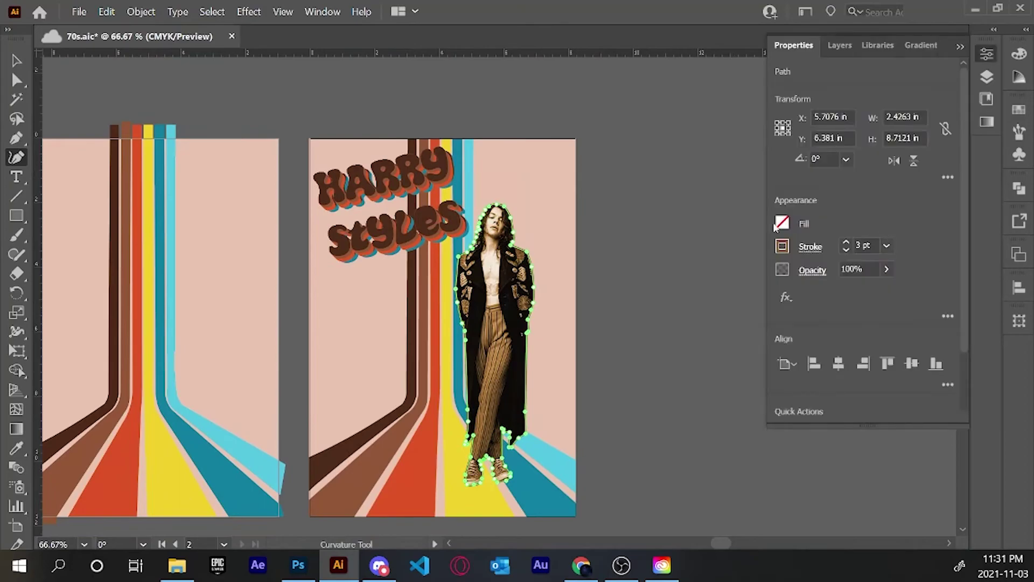
click(782, 246)
key(Escape)
key(i)
click(75, 182)
Move Layer 3 beneath Layer 1 so the outline sits behind the photo.
key(v)
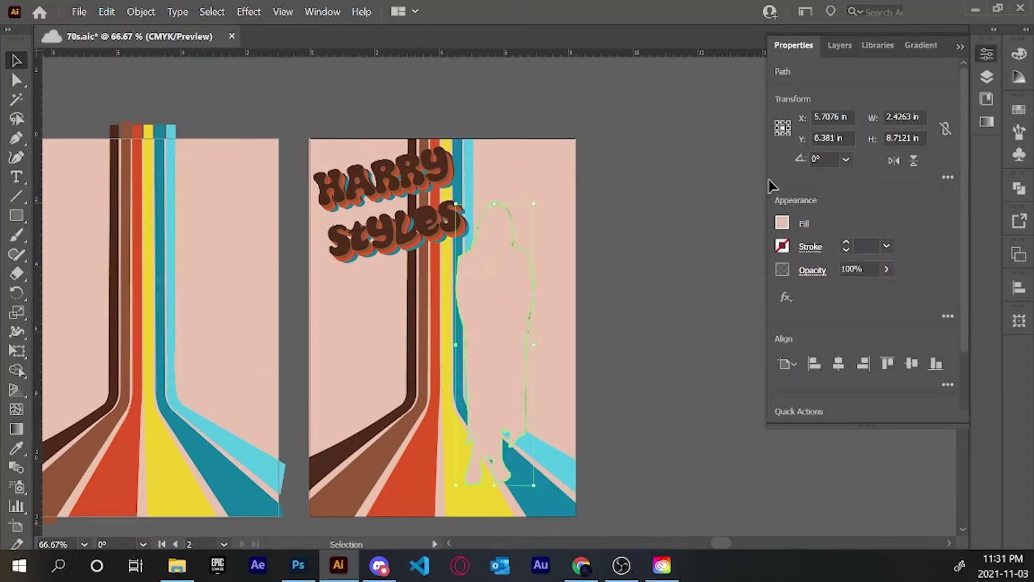
key(F7)
click(826, 205)
drag(870, 188, 870, 213)
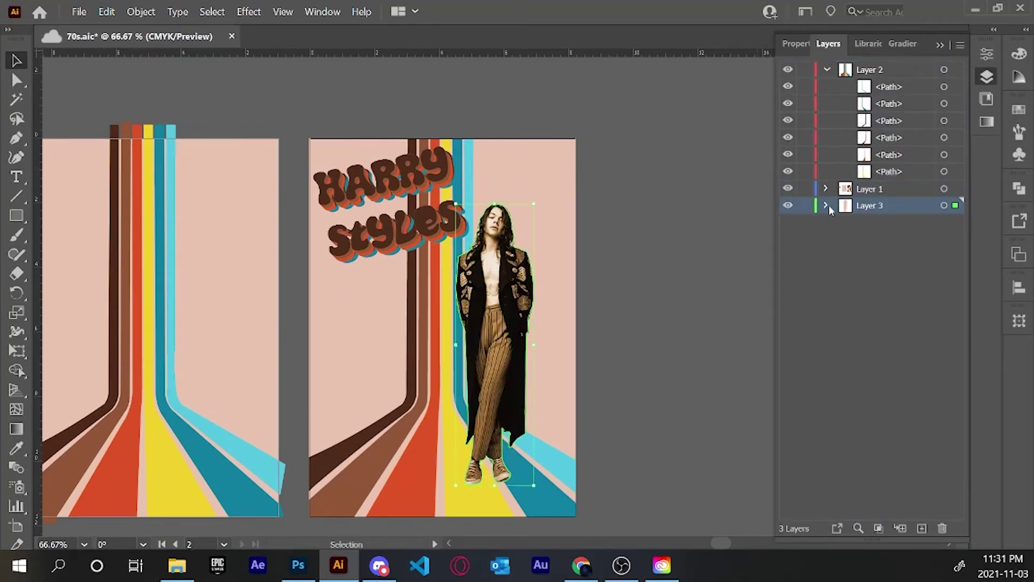
click(140, 11)
key(Escape)
Fill the outline with cream in CMYK and apply a round-joined offset path.
click(795, 44)
click(782, 222)
click(707, 253)
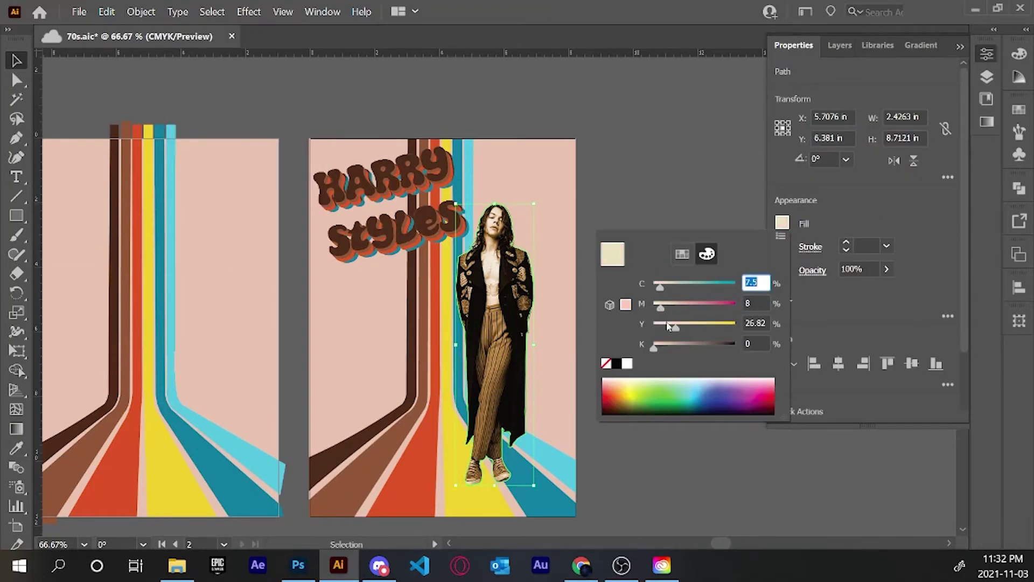
click(140, 11)
click(444, 411)
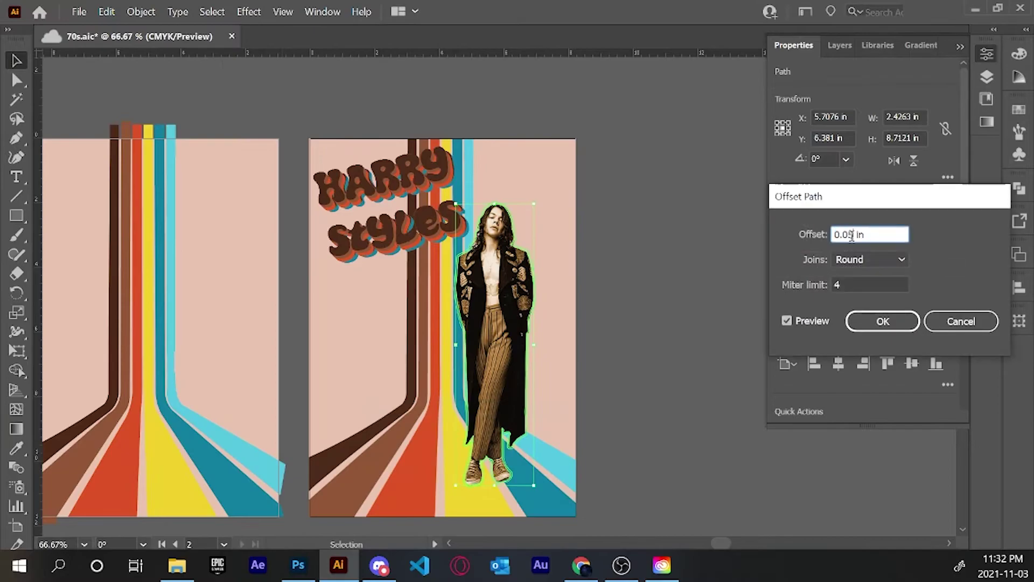
key(Return)
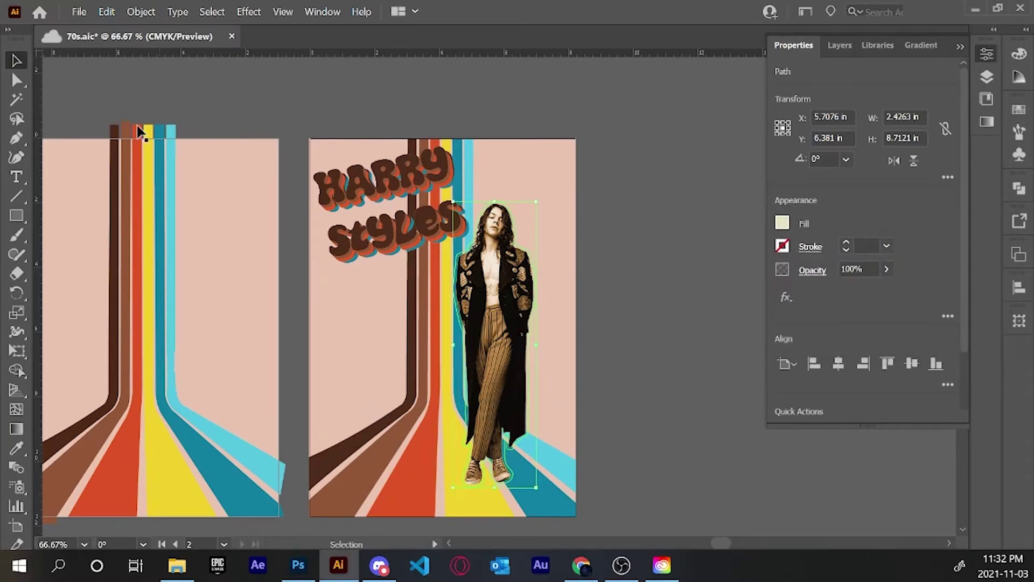
Move the outline path into Layer 1 and unlock all objects.
click(623, 263)
key(F7)
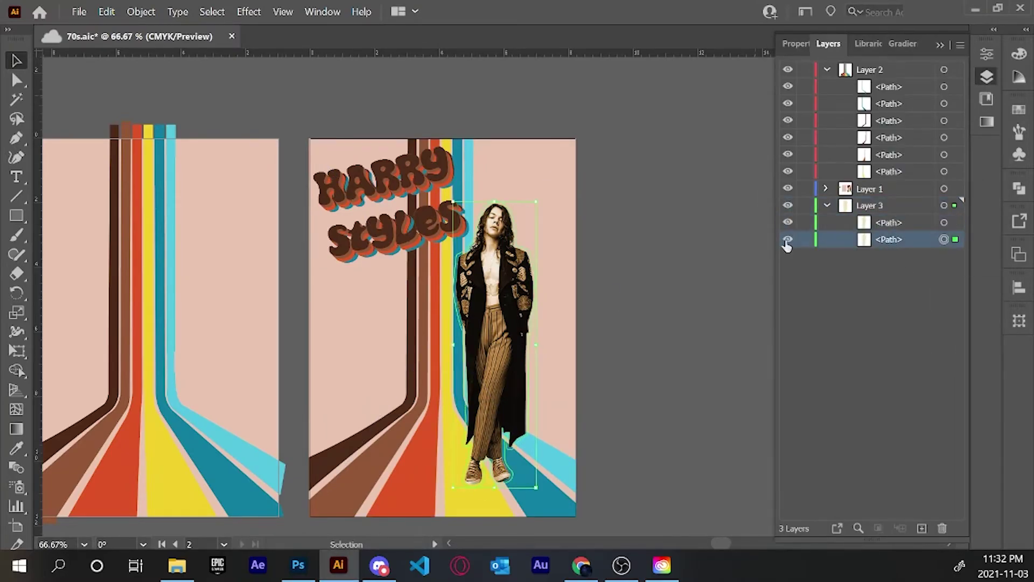
drag(889, 222, 870, 190)
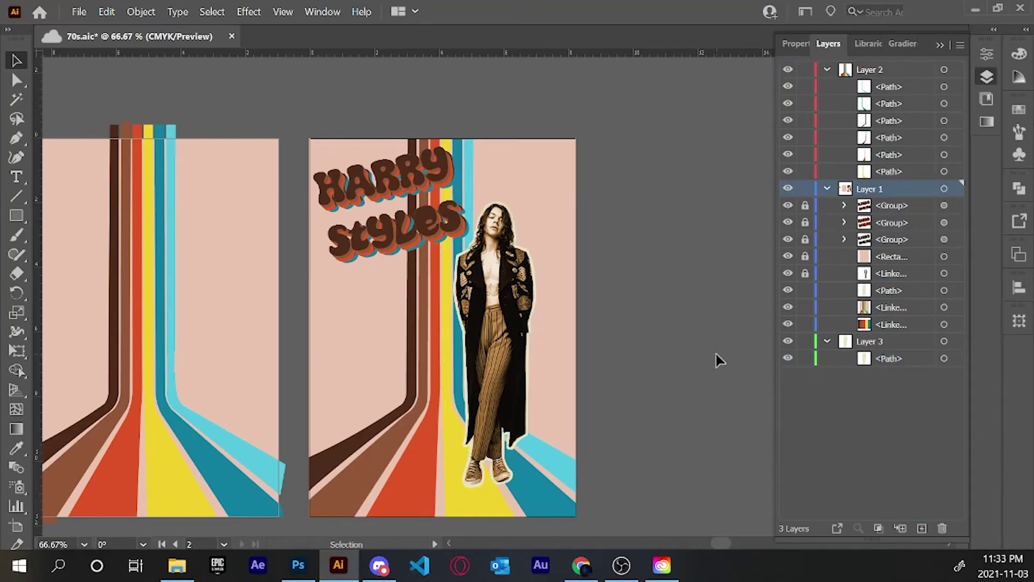
key(ctrl+alt+2)
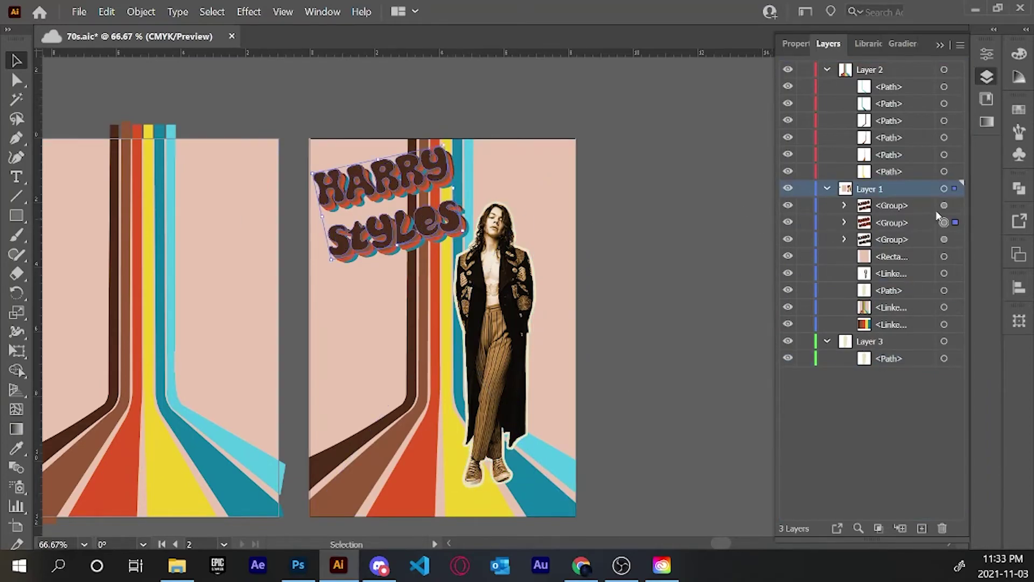
click(141, 11)
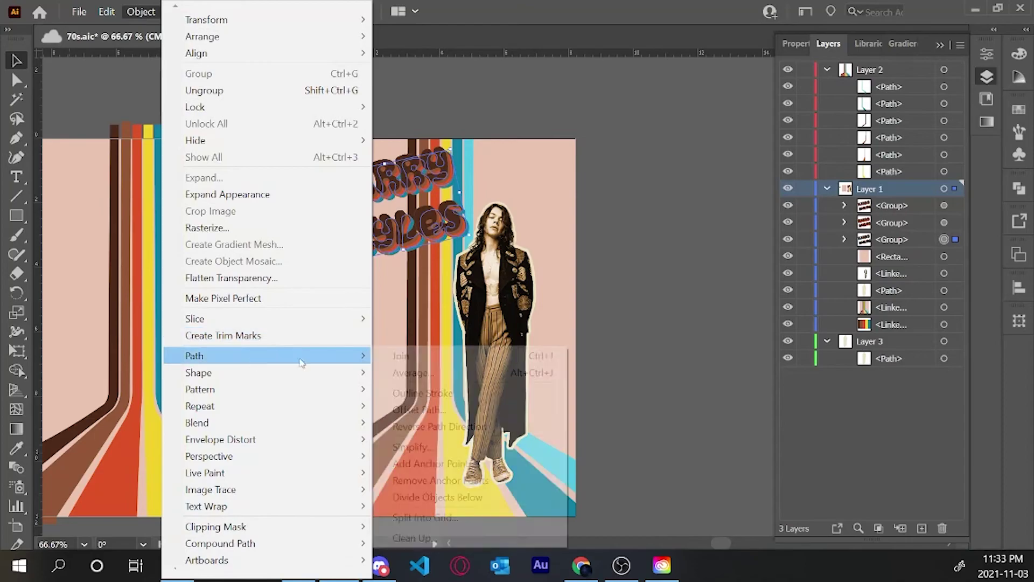
click(676, 285)
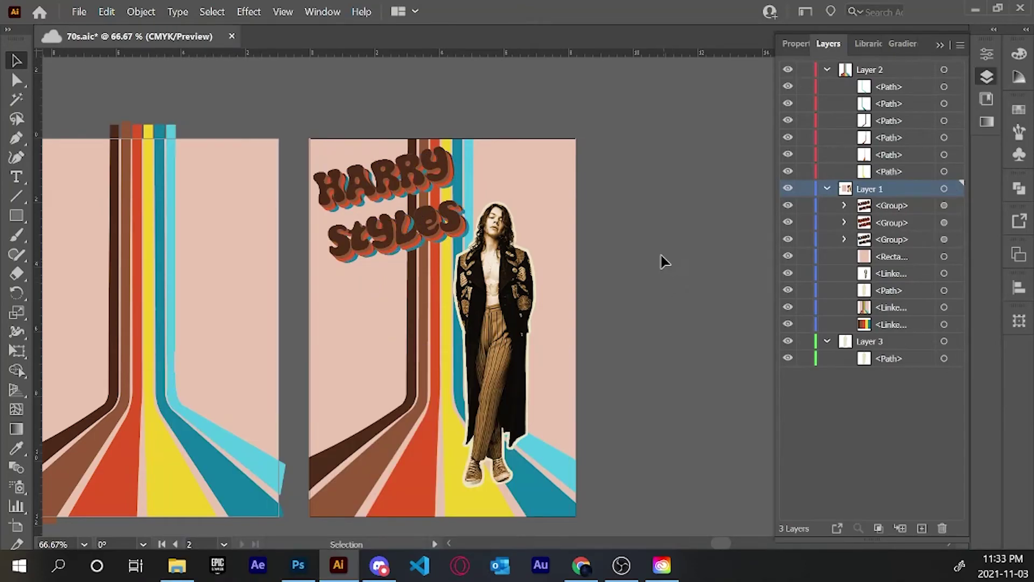
Draw a star at the artboard's top right and eyedrop the cream colour onto it.
mouse_move(522, 166)
mouse_down()
mouse_move(535, 178)
mouse_move(544, 160)
mouse_move(558, 248)
mouse_move(345, 322)
mouse_move(355, 301)
mouse_up()
key(i)
click(516, 470)
key(v)
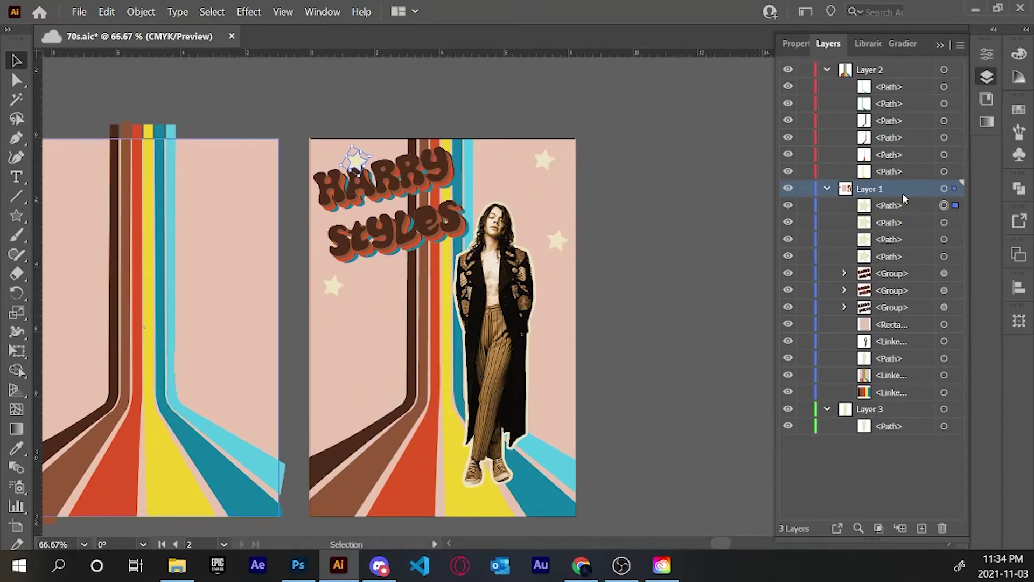
Alt-drag star copies around the poster and fine-tune the left-side stars' positions.
mouse_move(644, 261)
alt+mouse_down()
mouse_move(501, 293)
mouse_move(399, 299)
mouse_move(496, 173)
mouse_move(550, 353)
mouse_move(498, 299)
alt+mouse_up()
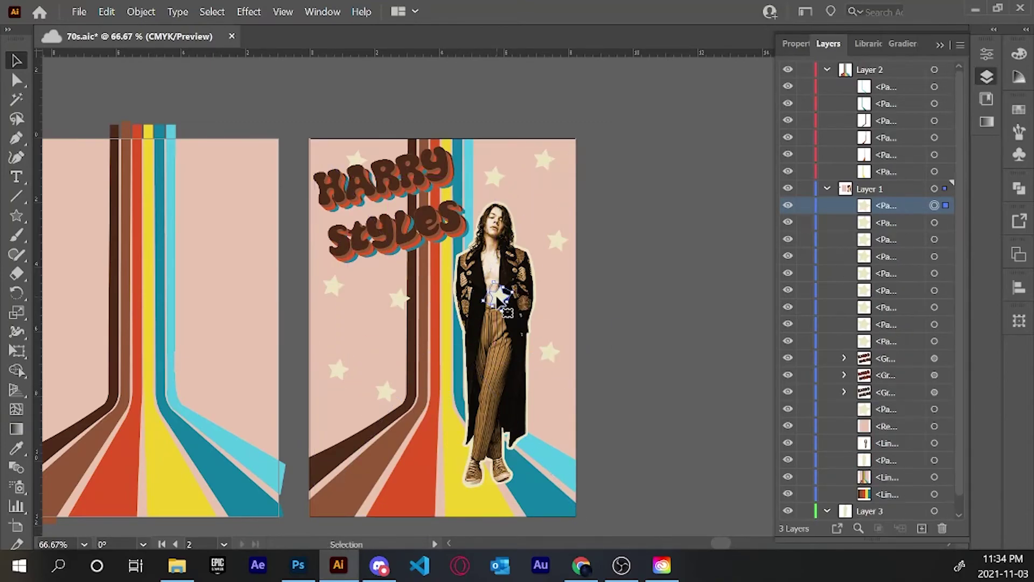
alt+drag(554, 351, 570, 418)
drag(399, 298, 388, 296)
drag(345, 345, 344, 362)
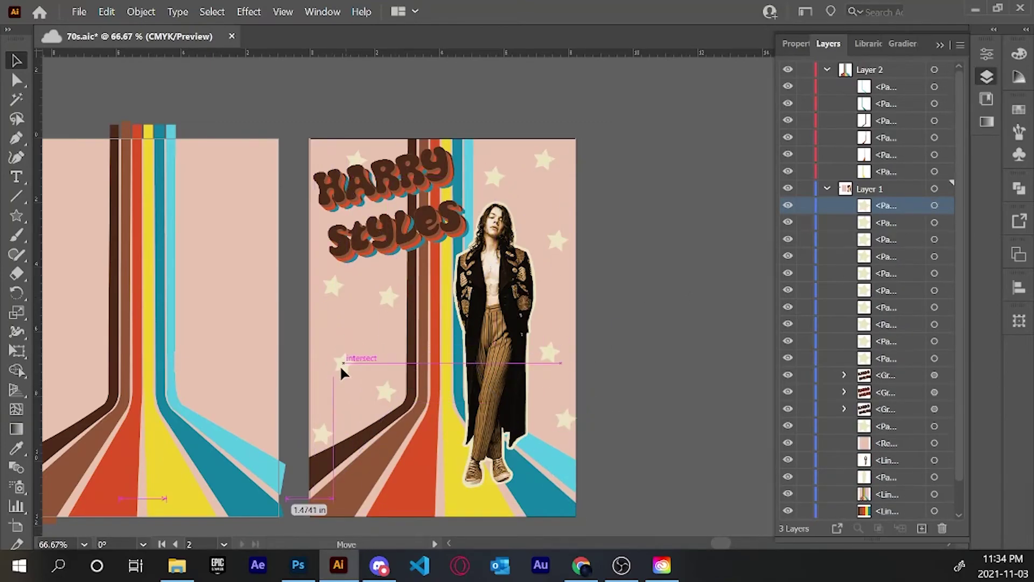
drag(333, 285, 314, 286)
Save the poster and export its artboard as the 70sStyle PNG via Export for Screens.
scroll(712, 170, down, 1)
key(ctrl+s)
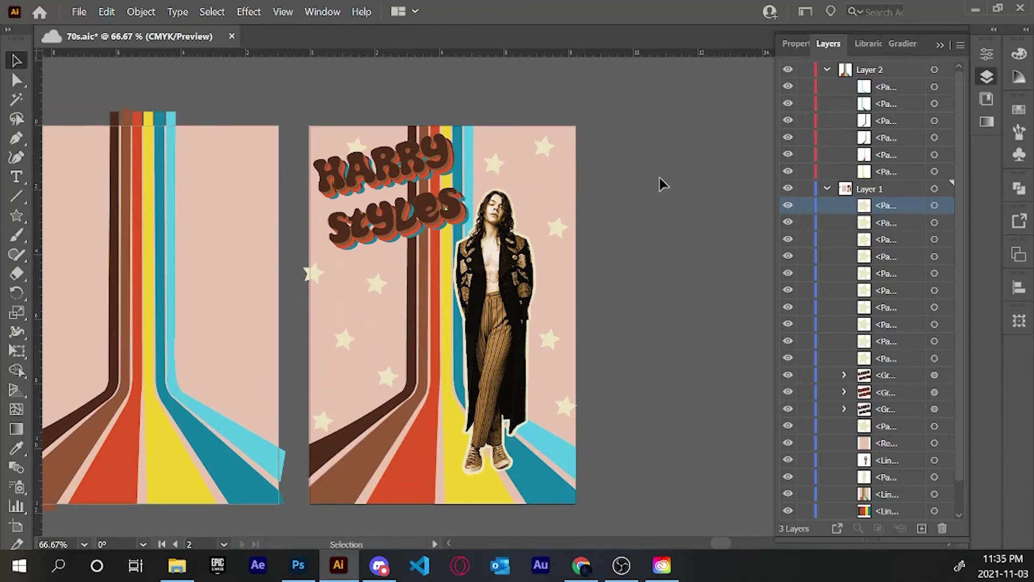
click(79, 11)
click(337, 303)
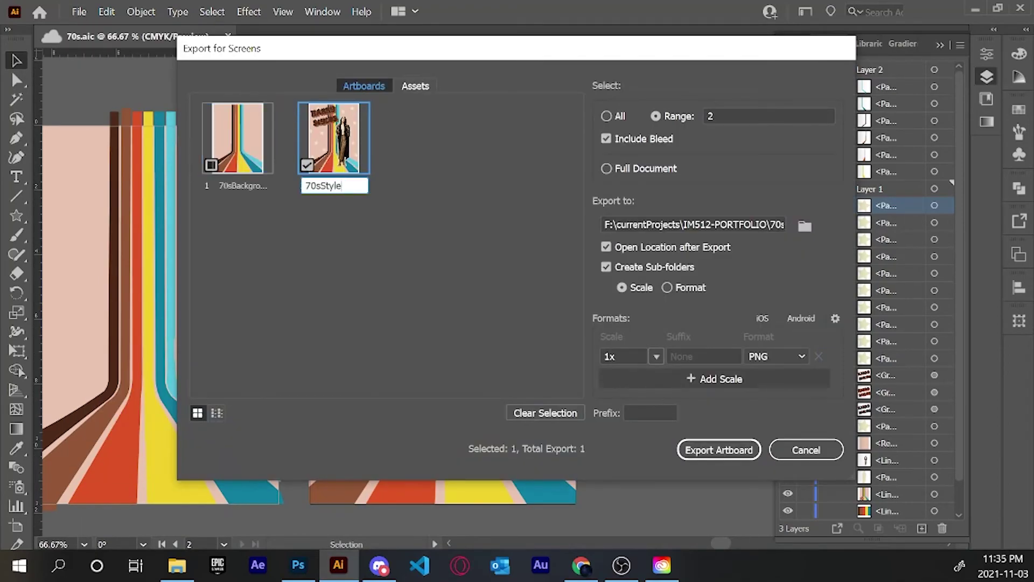
click(718, 450)
Preview the Ocean Ripple effect gallery twice without applying it, then switch to Photoshop.
click(248, 12)
click(269, 172)
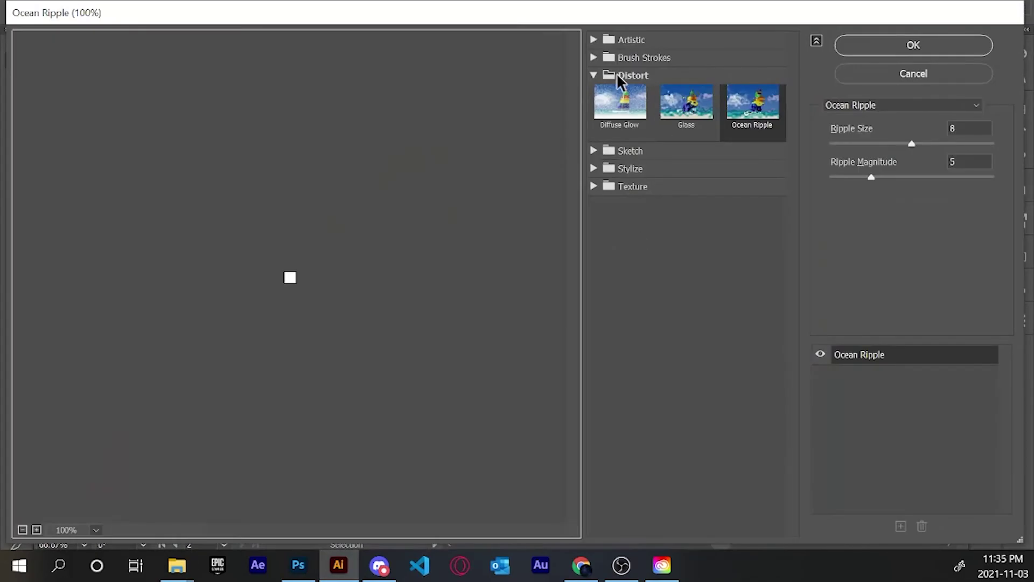
key(Escape)
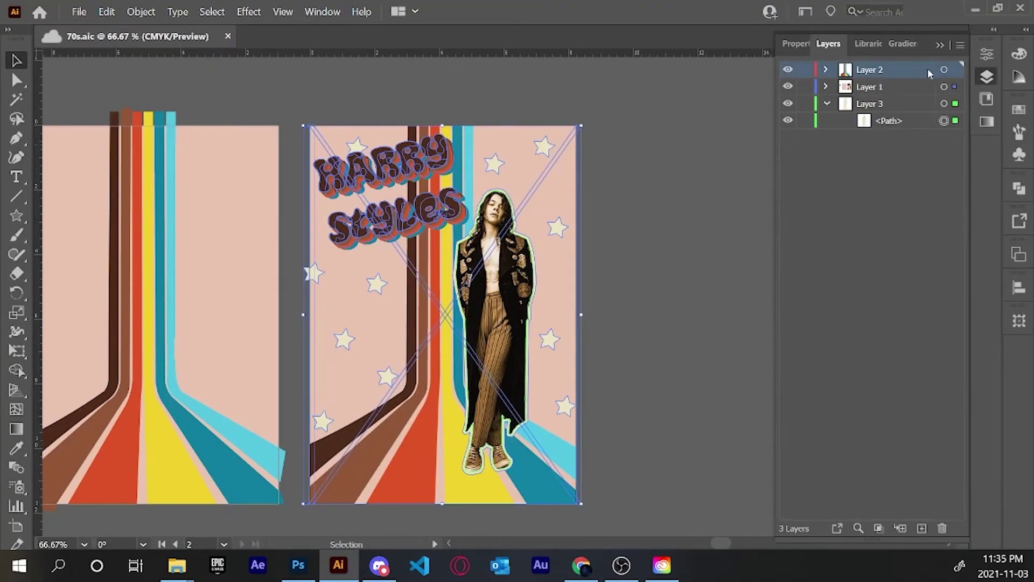
click(249, 12)
click(269, 172)
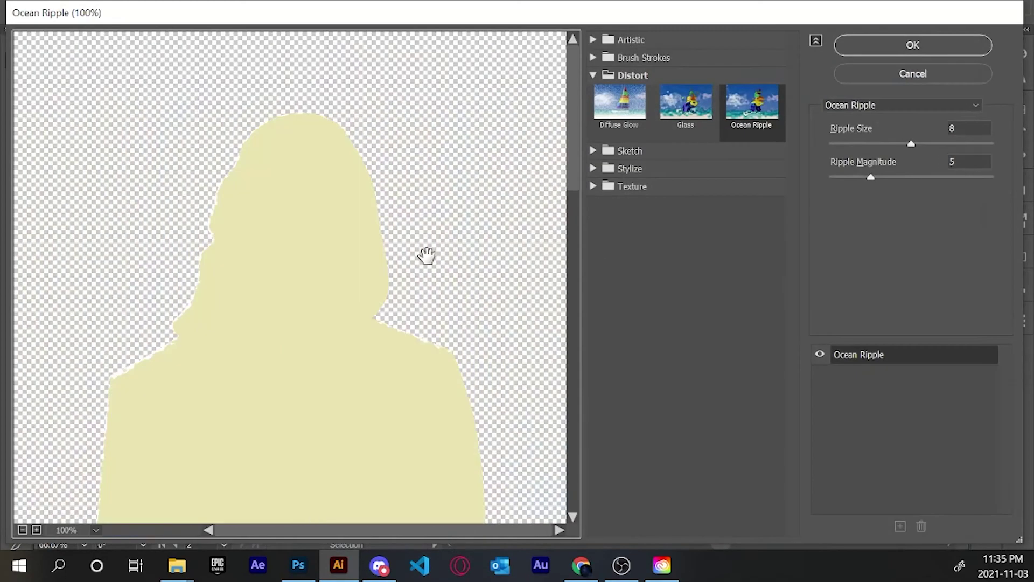
key(Escape)
key(alt+Tab)
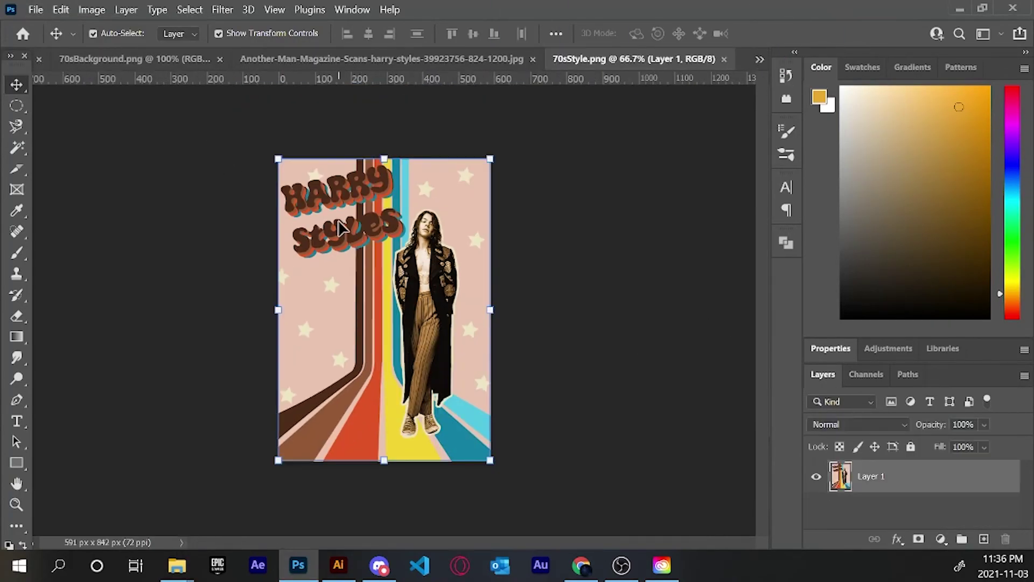
Apply the Texture > Grain filter with intensity 6 and contrast 40.
key(ctrl+alt+f)
click(685, 104)
click(751, 104)
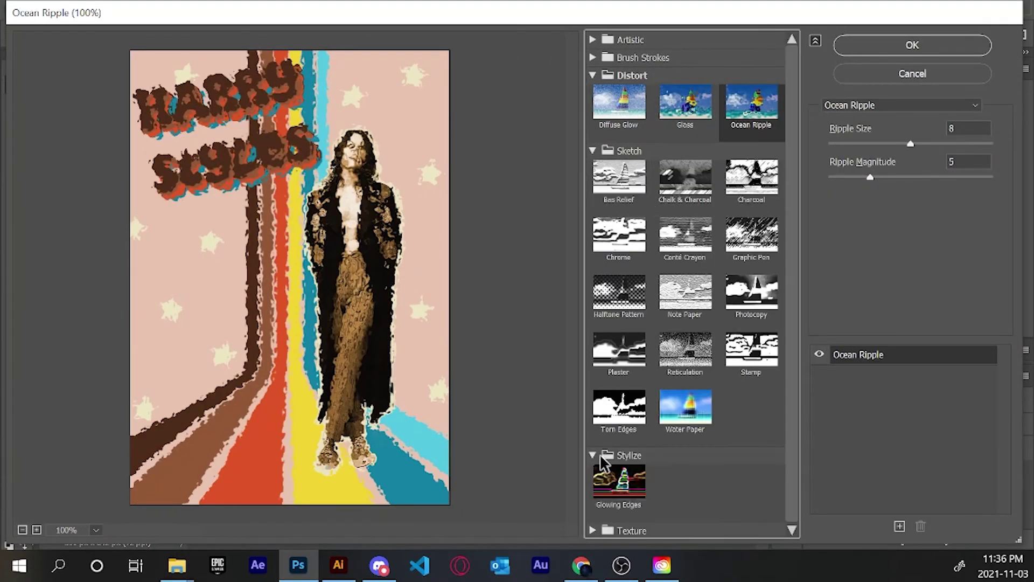
scroll(684, 269, down, 5)
click(619, 442)
click(686, 442)
drag(894, 143, 869, 143)
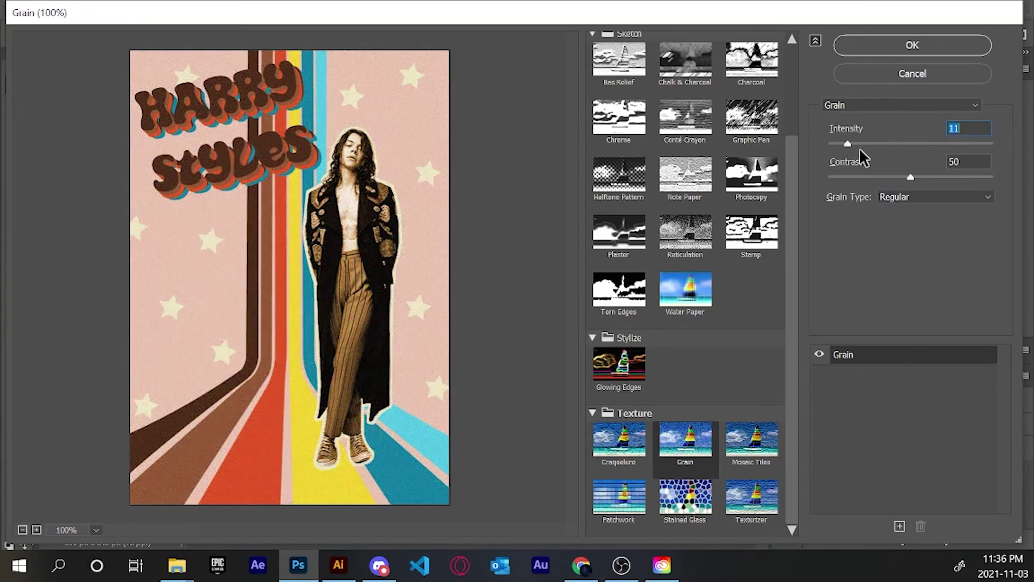
drag(911, 177, 885, 176)
key(Return)
click(36, 9)
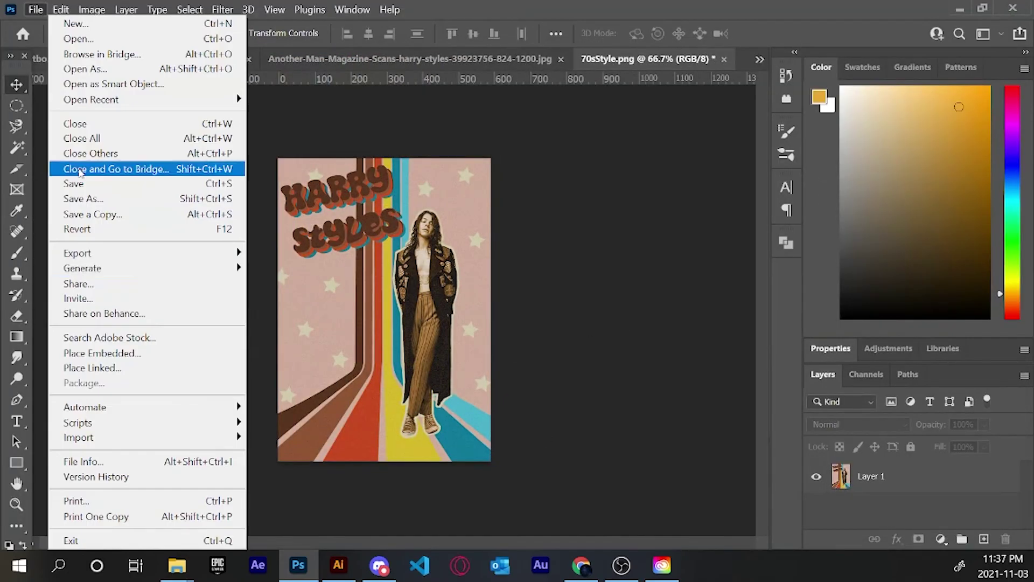
click(508, 342)
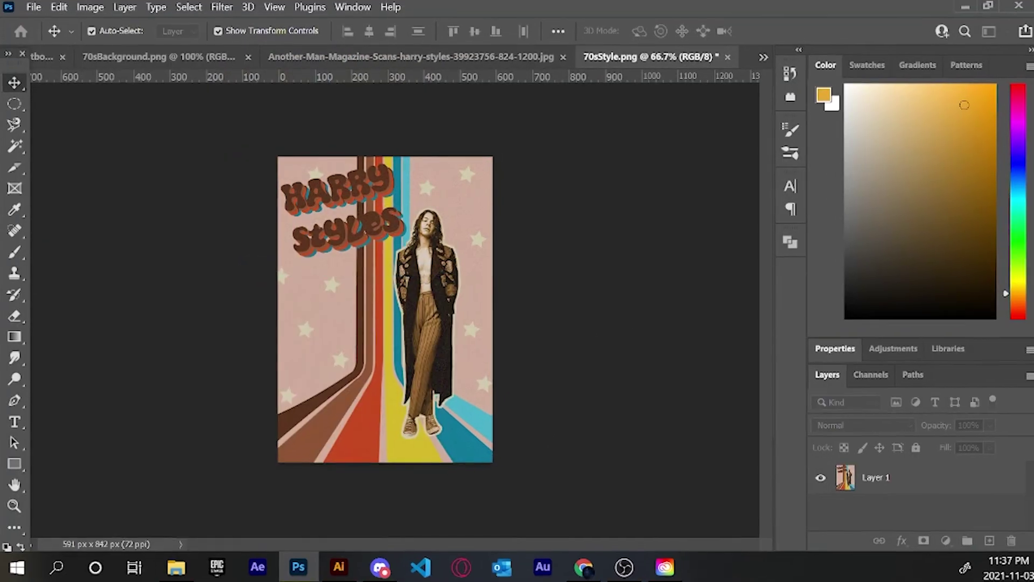